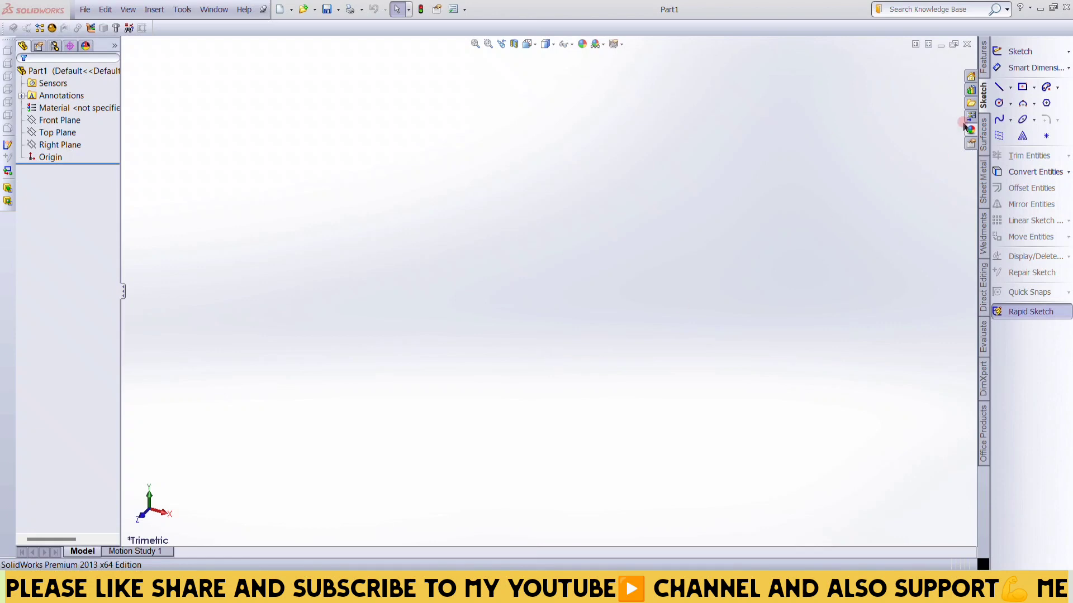
- Switch the CommandManager to the Features tab to show the solid feature commands
click(983, 59)
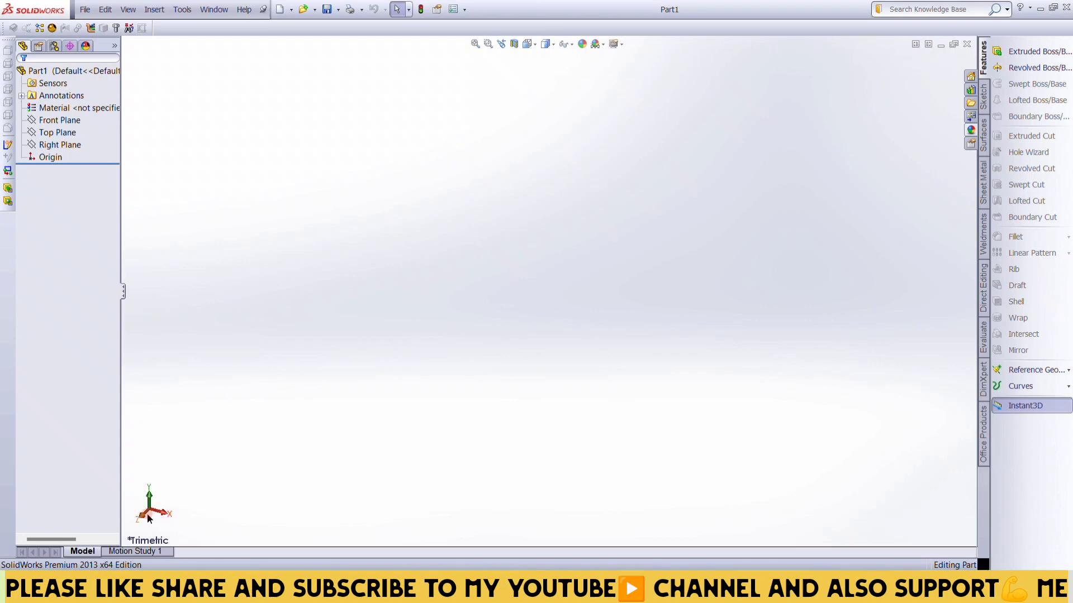
- Start an Extruded Boss/Base and open Sketch1 on the Front Plane
click(1018, 55)
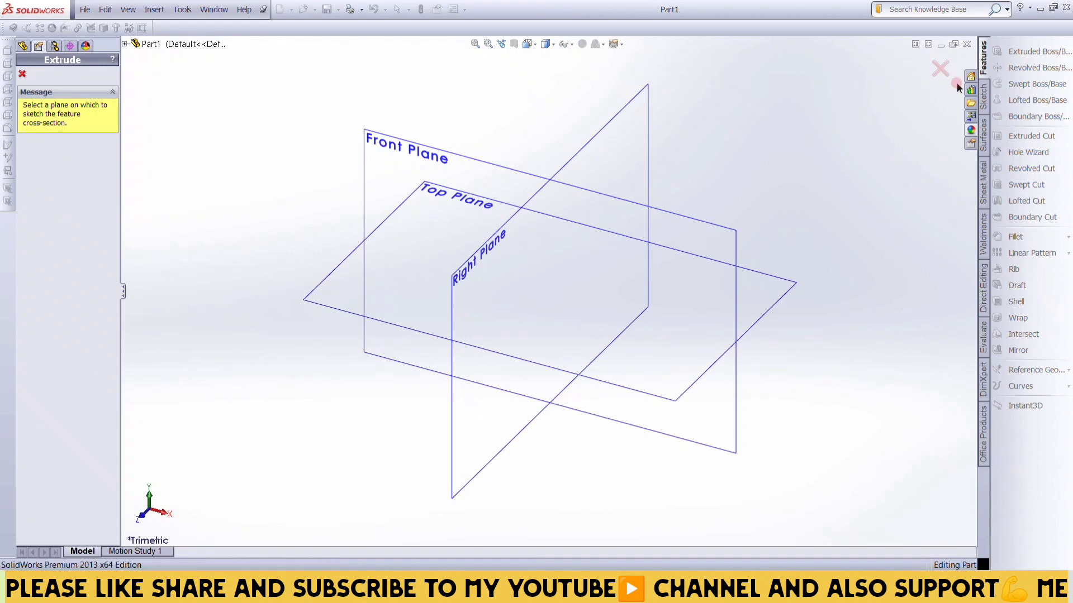
click(735, 238)
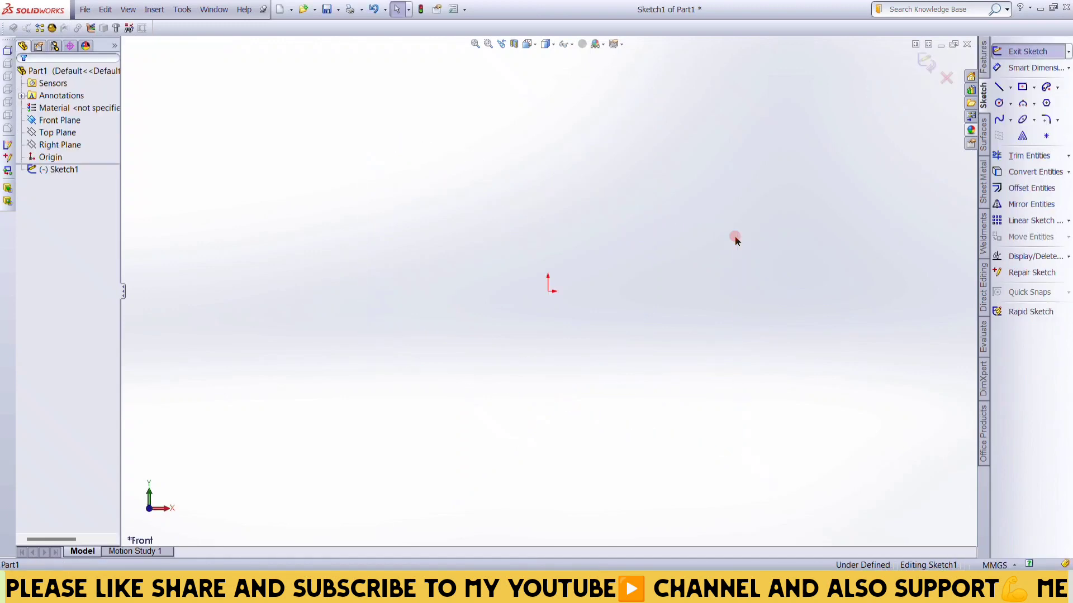
click(135, 484)
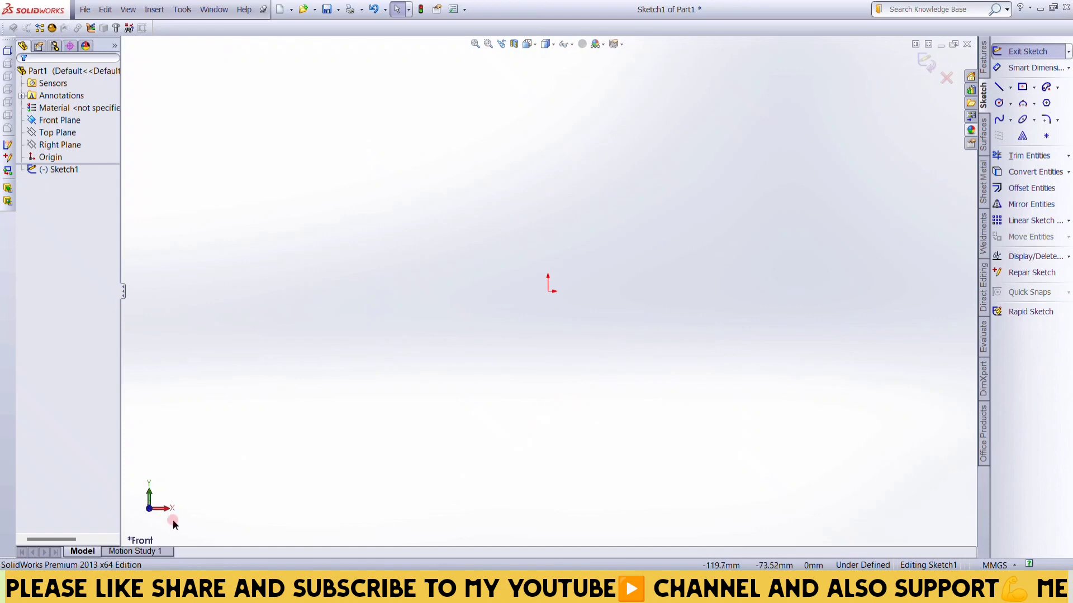
click(150, 515)
click(143, 501)
- Draw a vertical line about 99 mm long left of the origin and delete the stray short segment
click(999, 87)
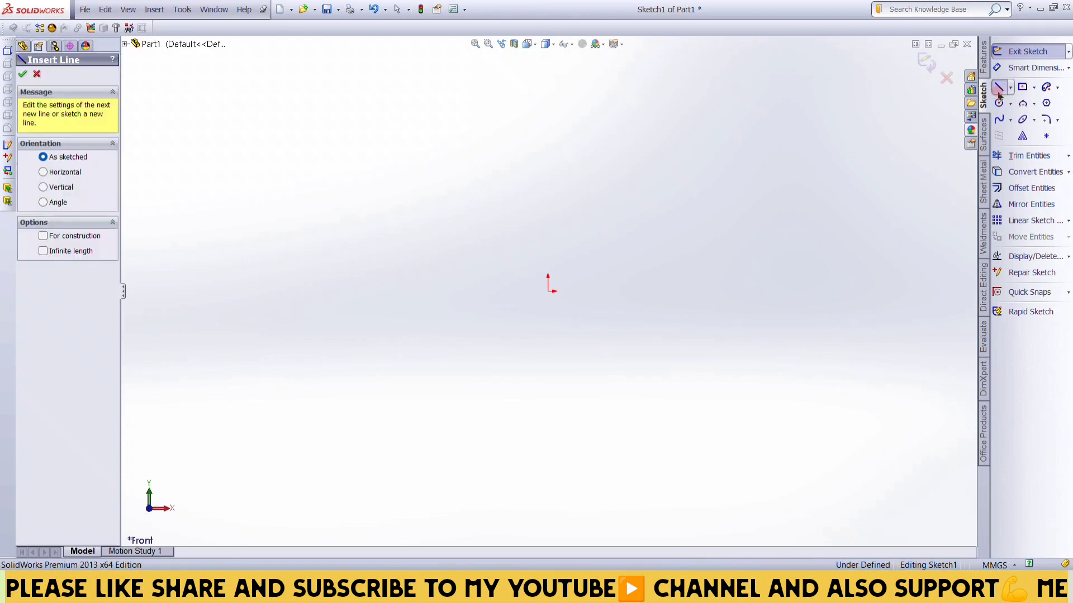
click(390, 114)
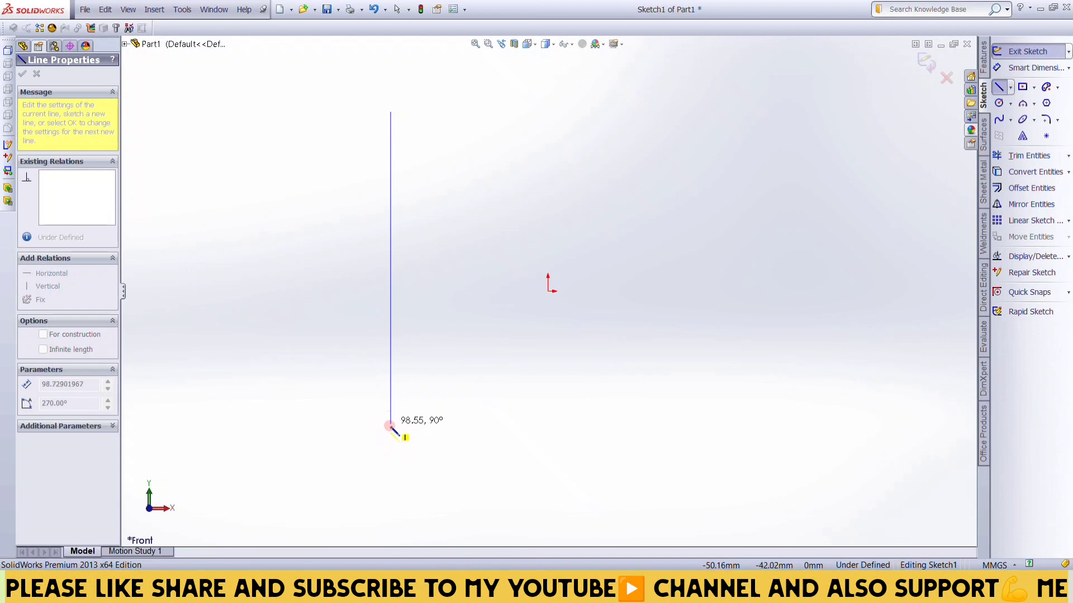
click(390, 429)
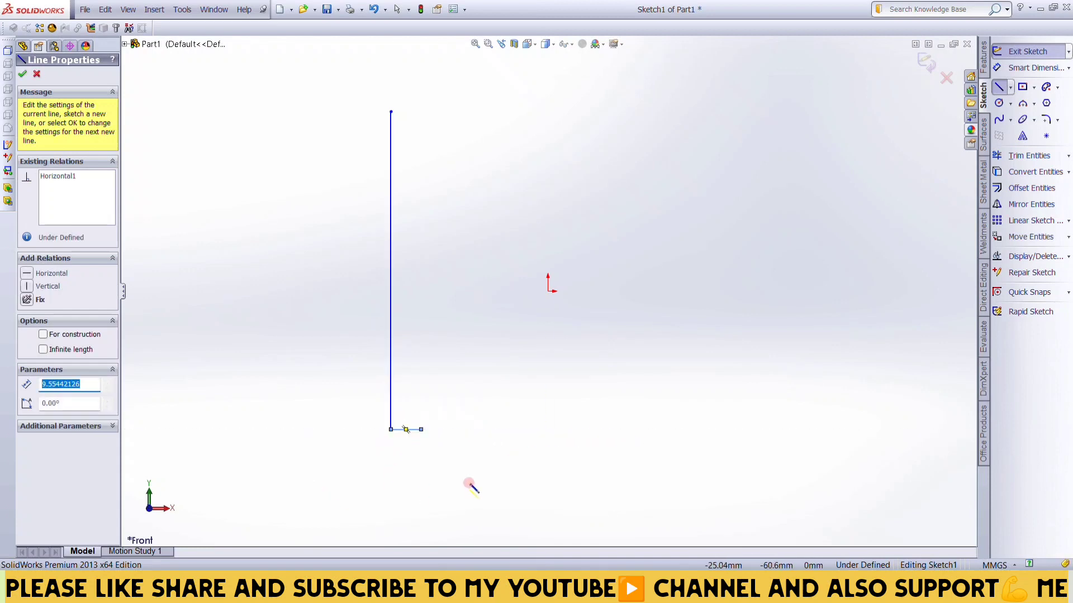
key(Escape)
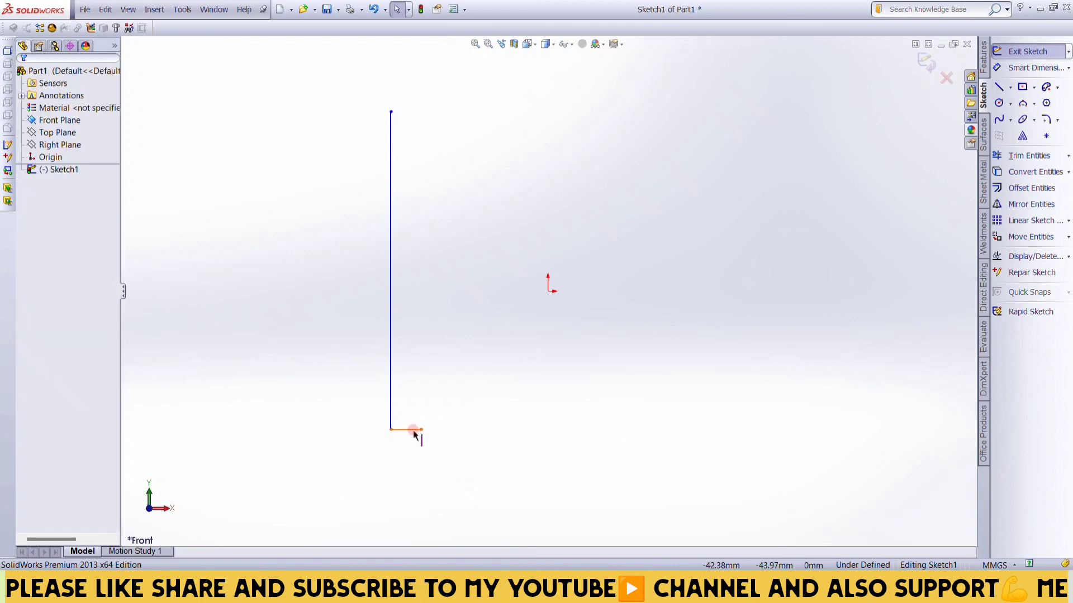
click(413, 429)
key(Delete)
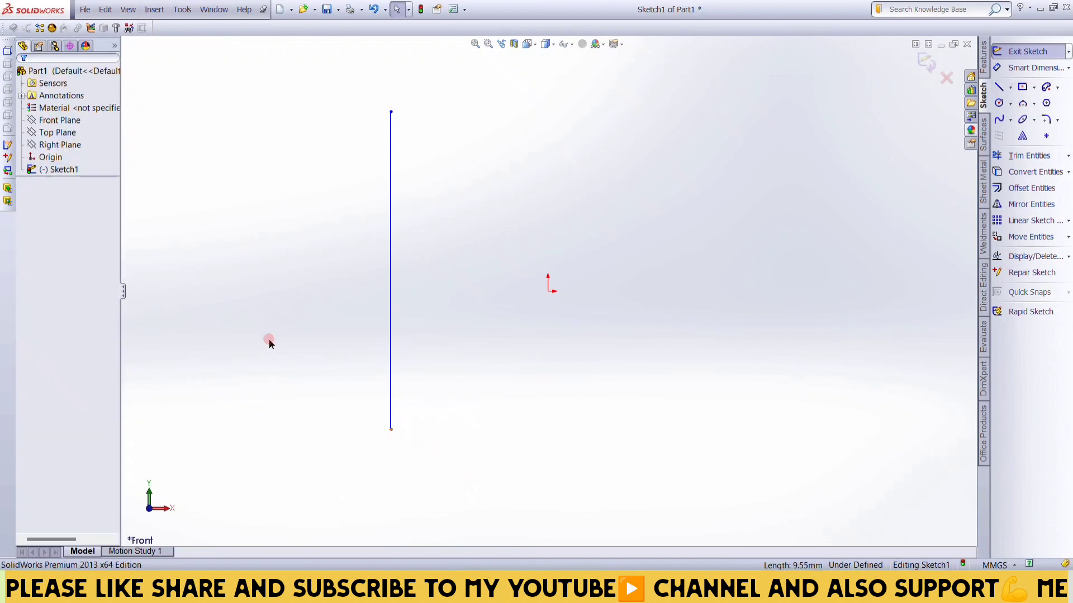
click(1020, 85)
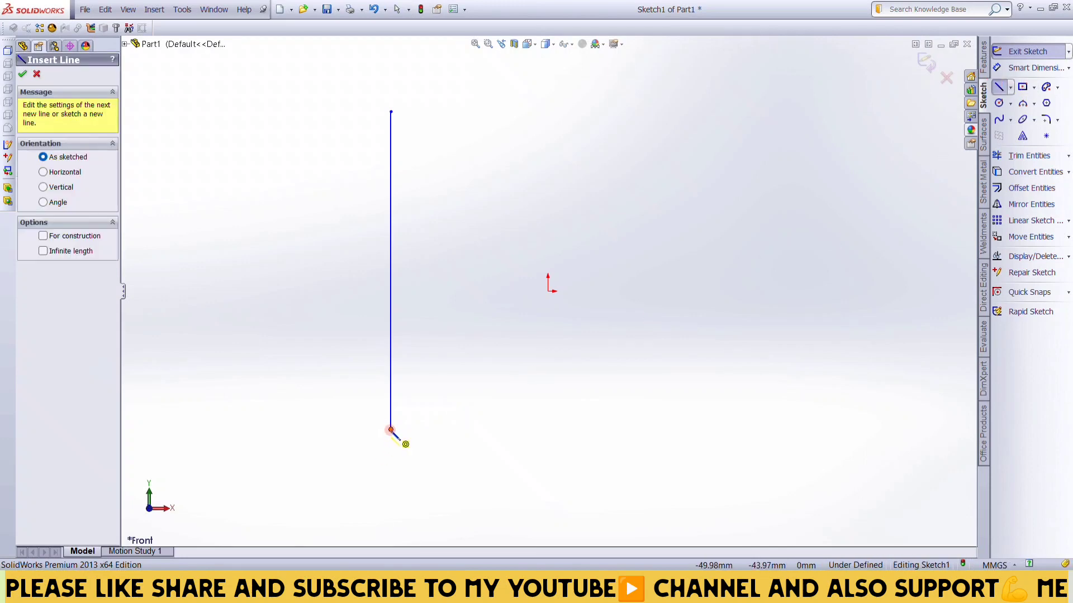
- Draw the bottom edge, the two lower steps and the lower rectangular prong of the outline
drag(391, 429, 715, 426)
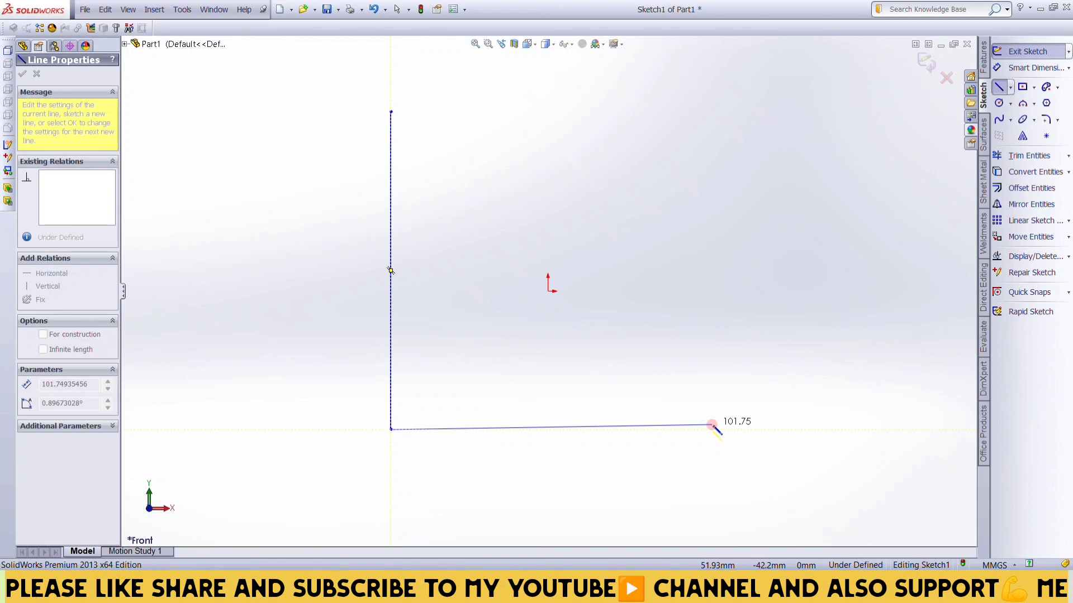
drag(713, 425, 713, 430)
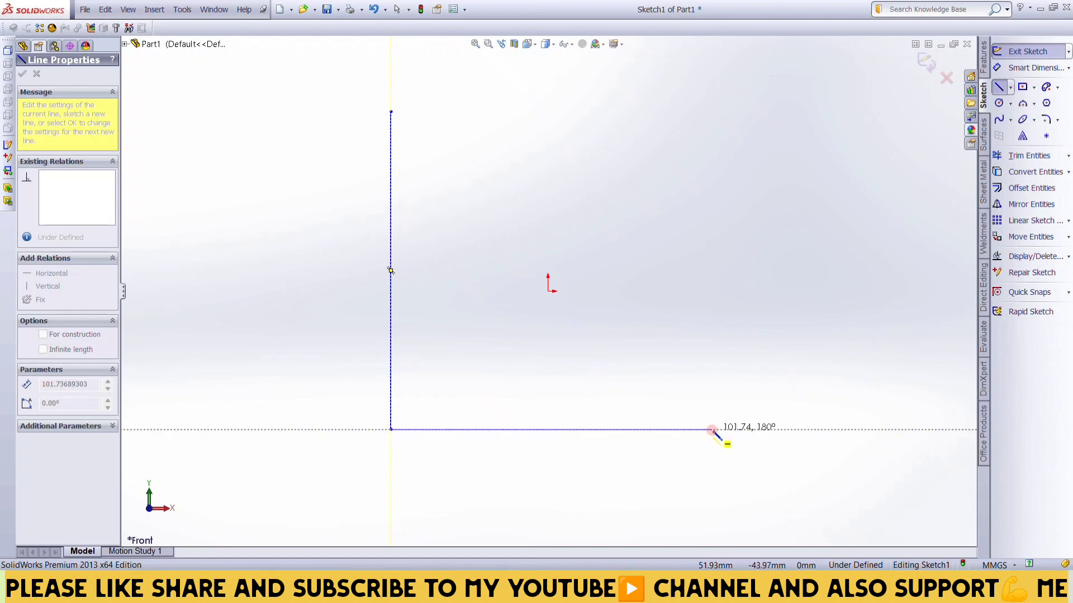
mouse_move(713, 429)
mouse_down()
mouse_move(393, 434)
mouse_move(520, 429)
mouse_up()
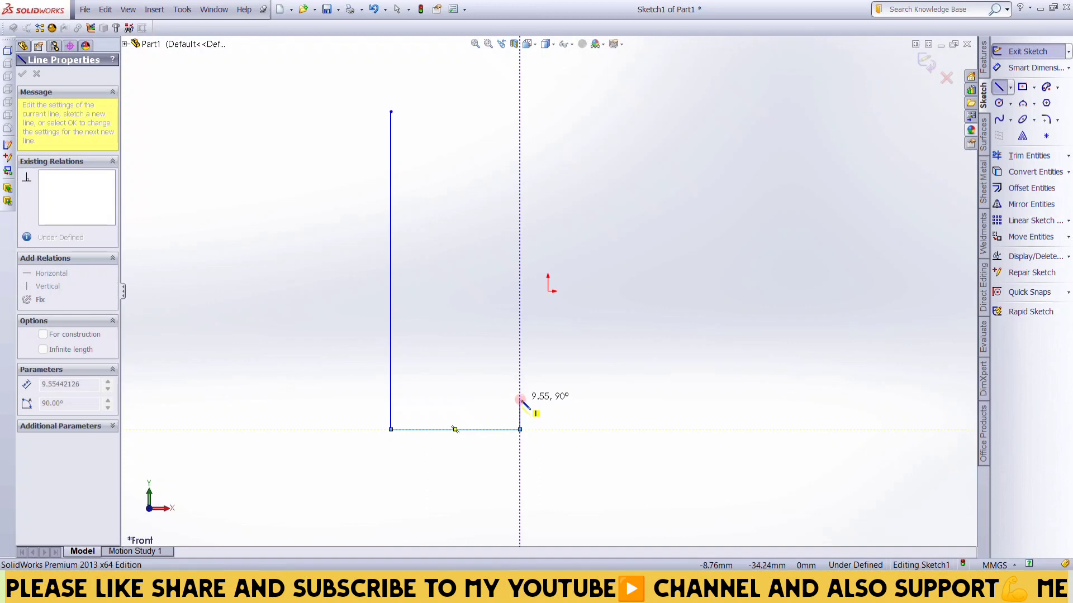
click(519, 395)
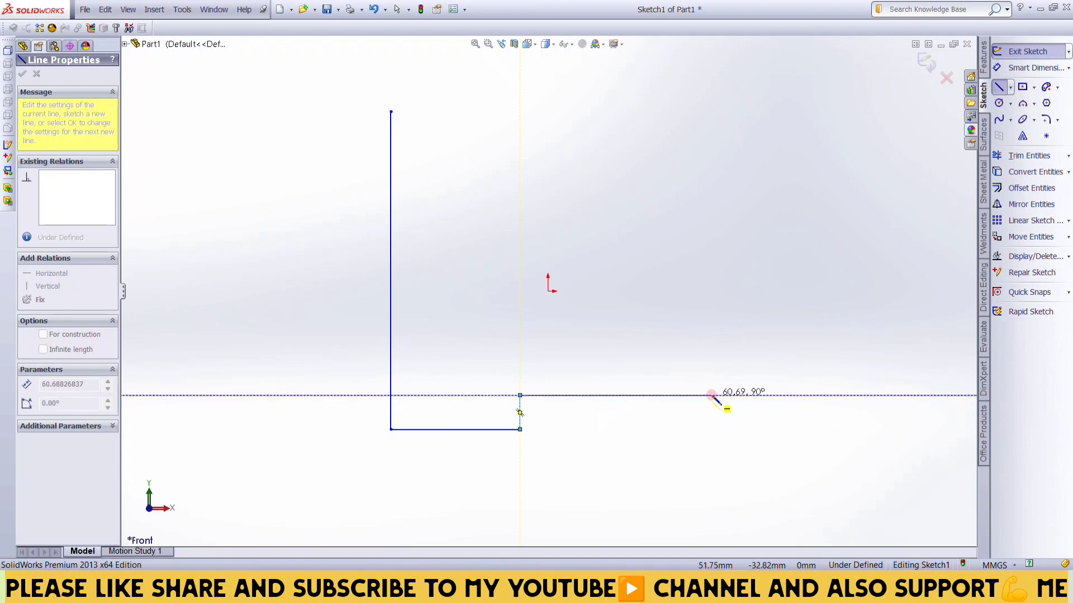
click(711, 395)
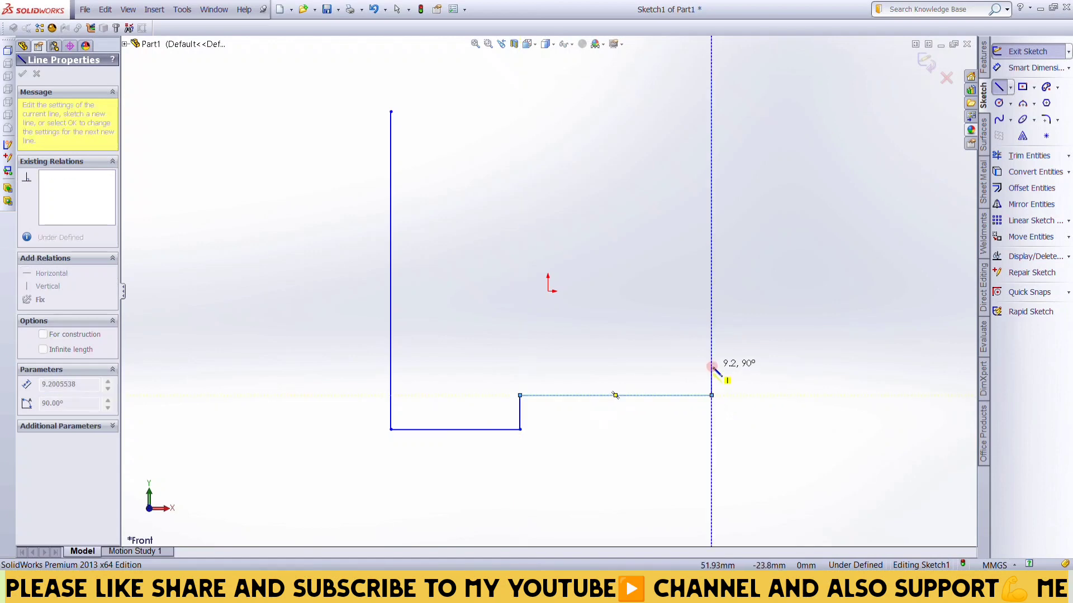
click(711, 363)
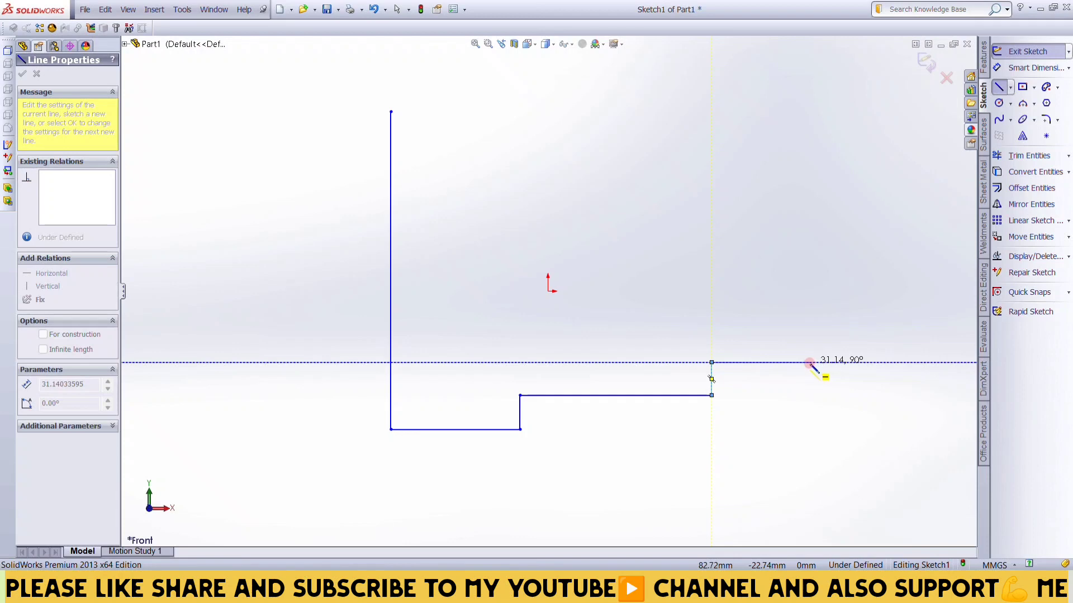
click(807, 363)
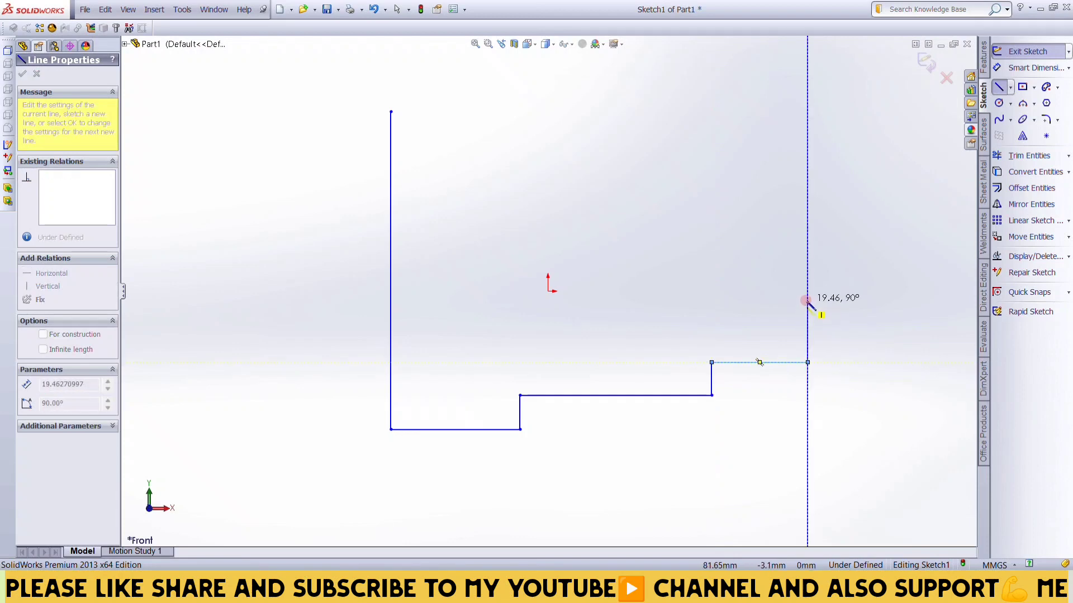
click(808, 299)
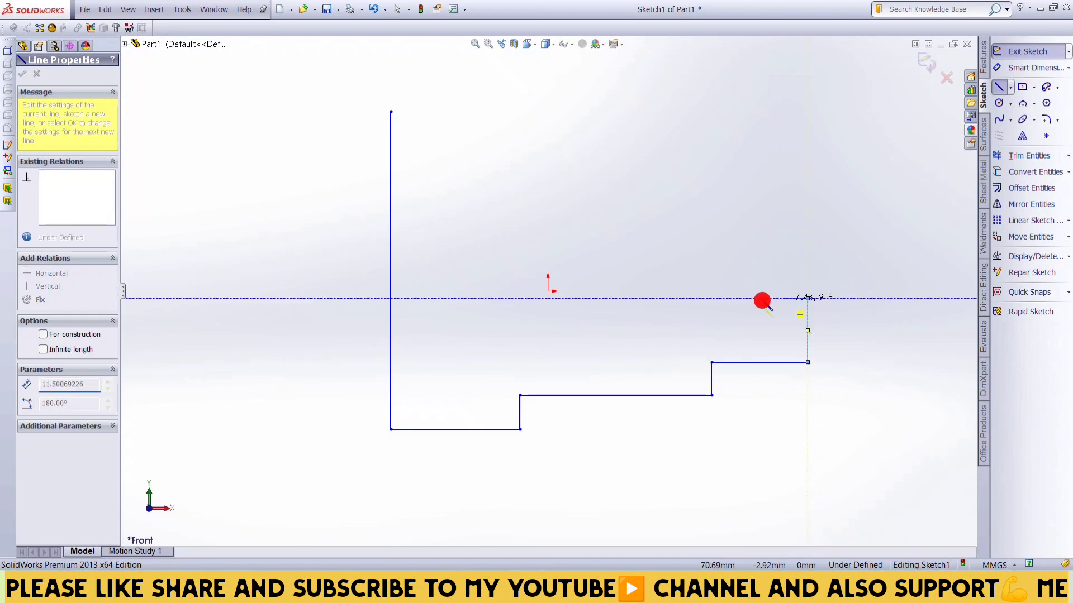
click(712, 299)
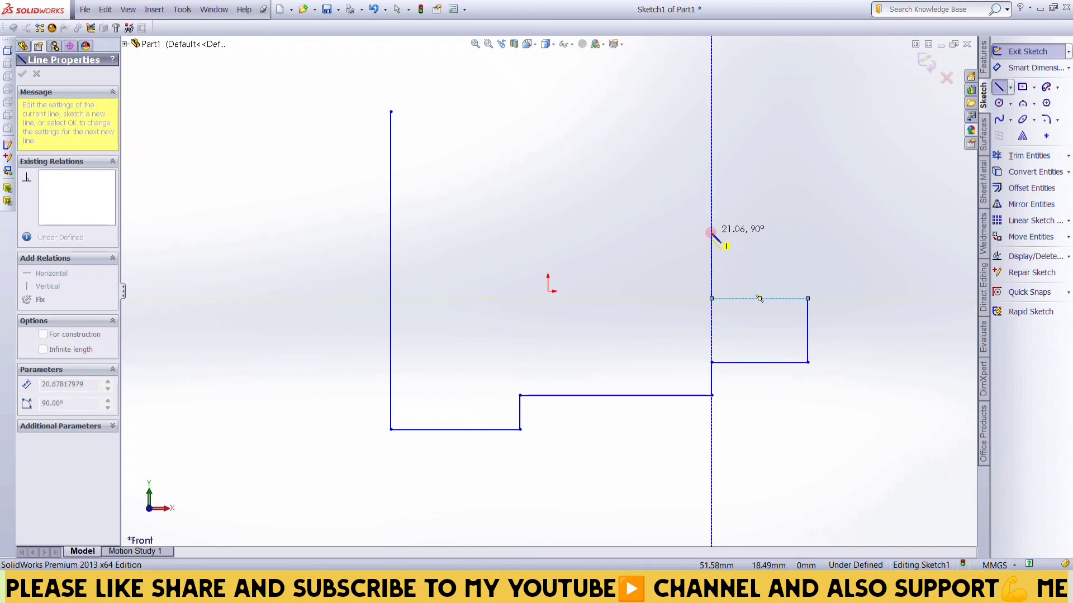
- Draw the slot, the upper prong and the top steps, closing the outline at its start
click(711, 233)
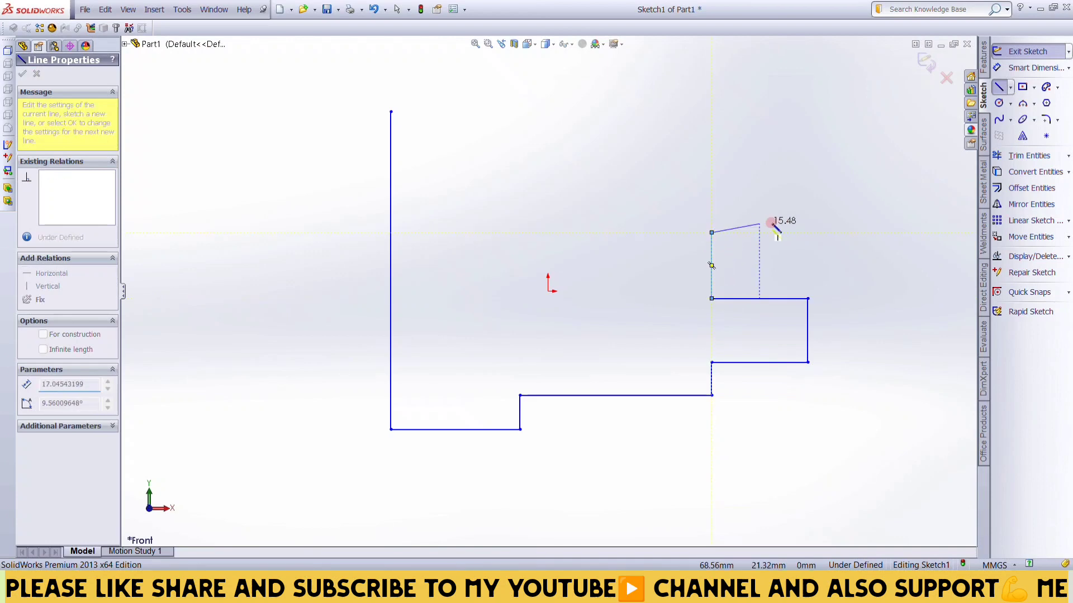
click(807, 232)
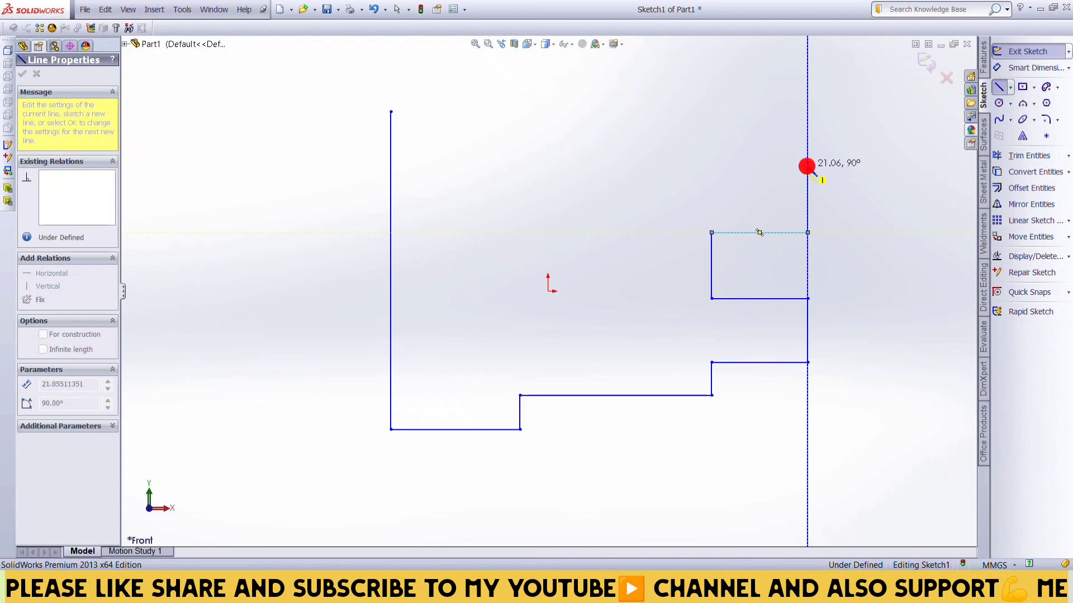
click(808, 166)
click(711, 166)
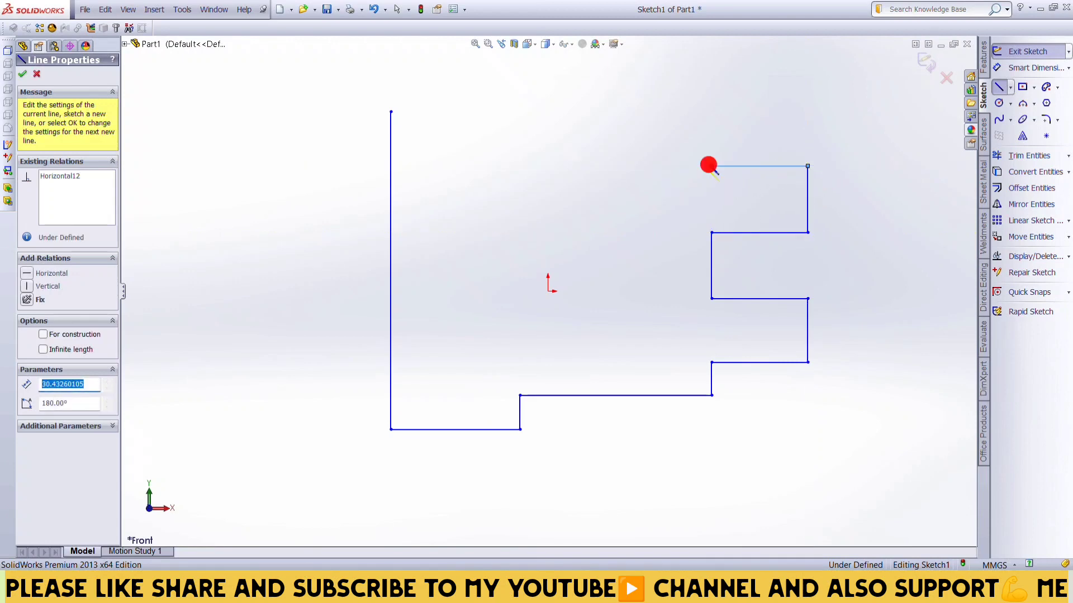
click(712, 133)
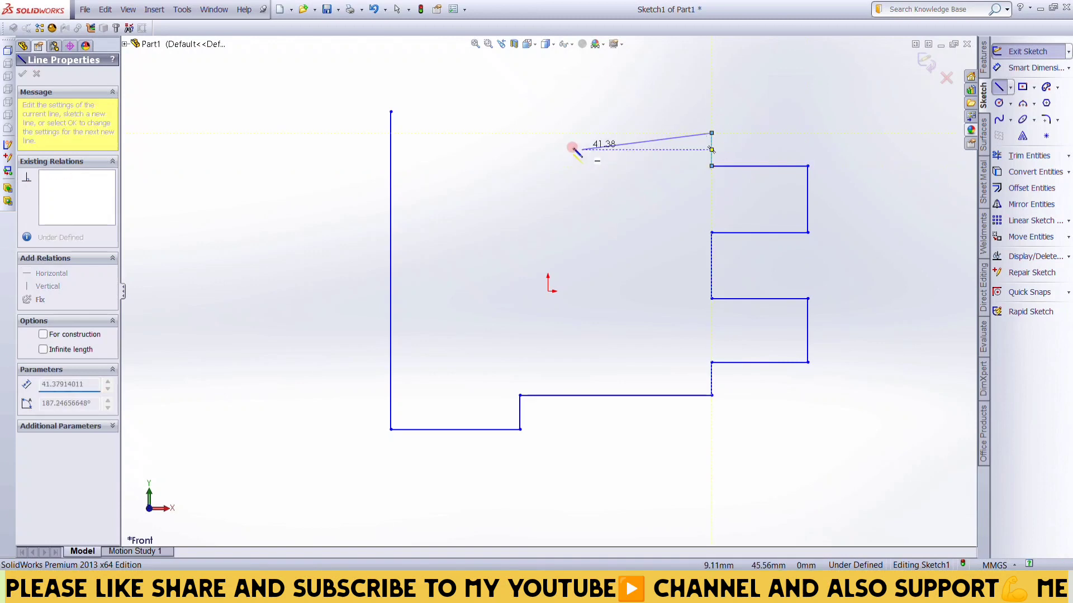
click(519, 133)
click(519, 111)
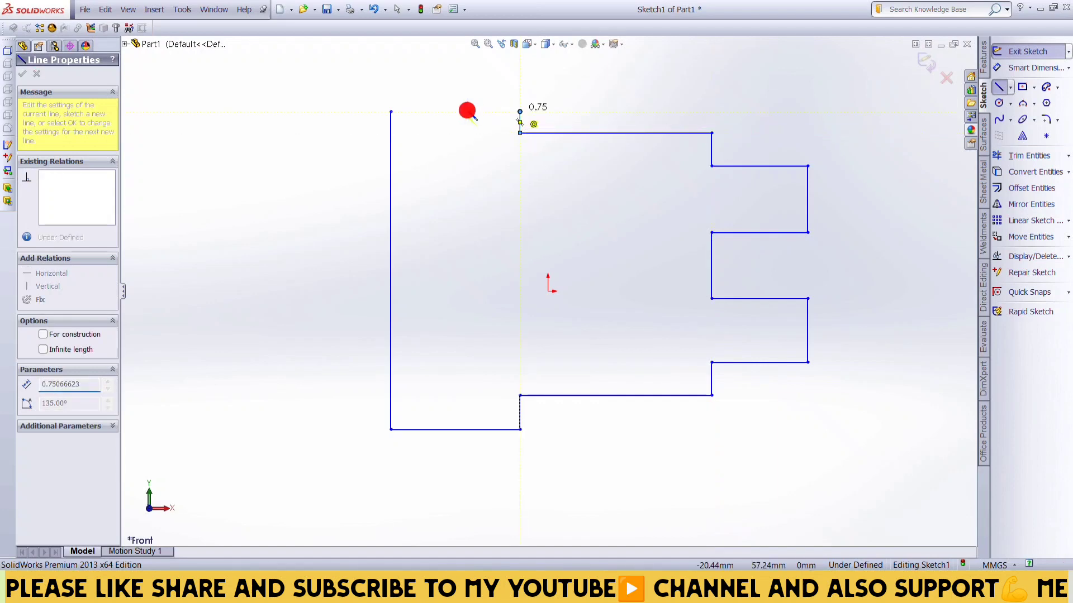
click(391, 112)
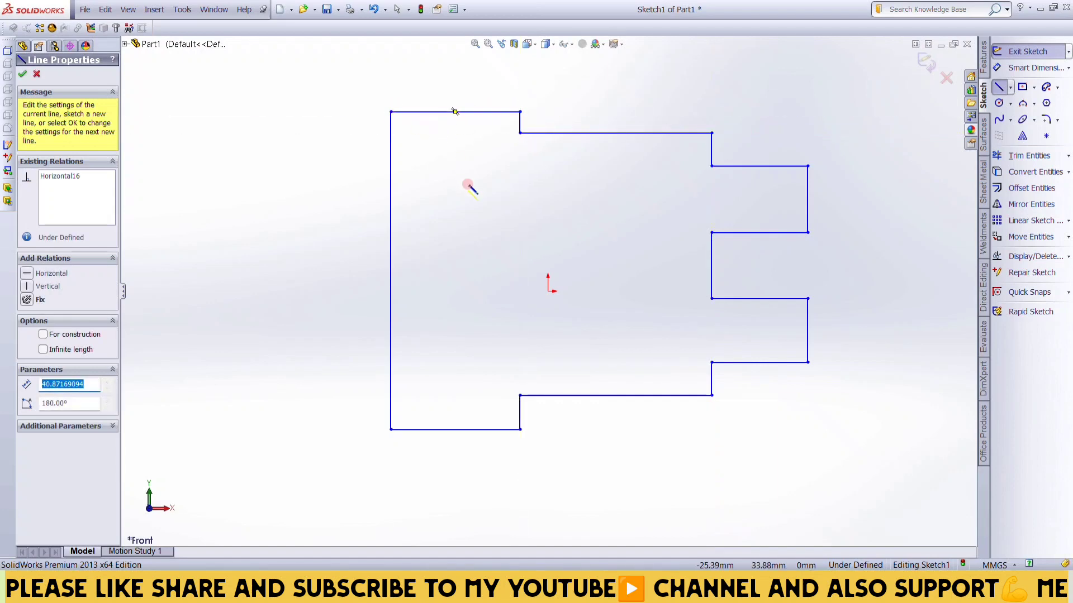
click(23, 74)
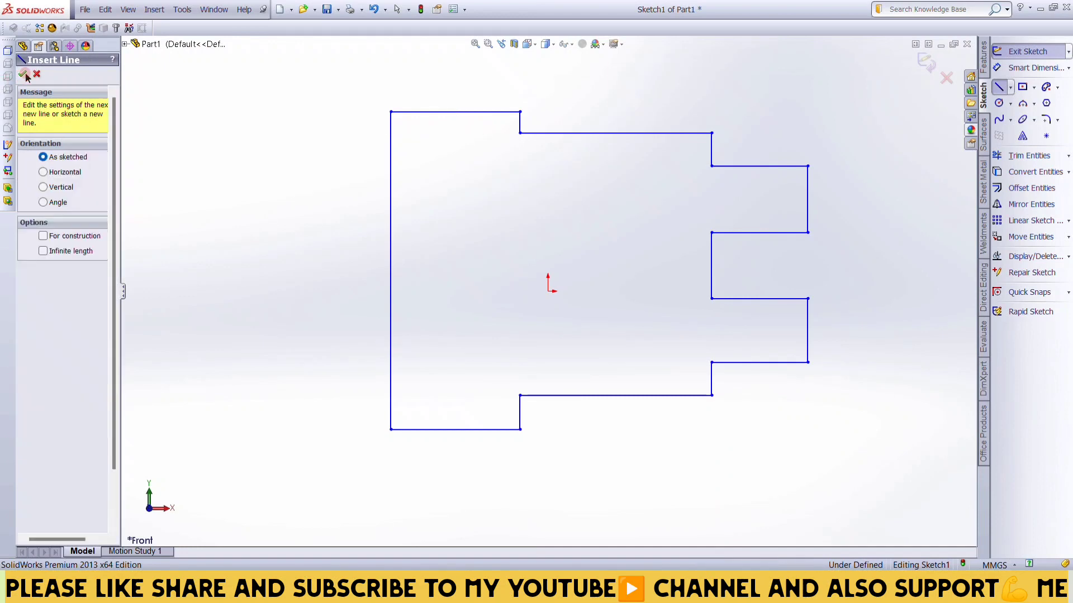
click(23, 74)
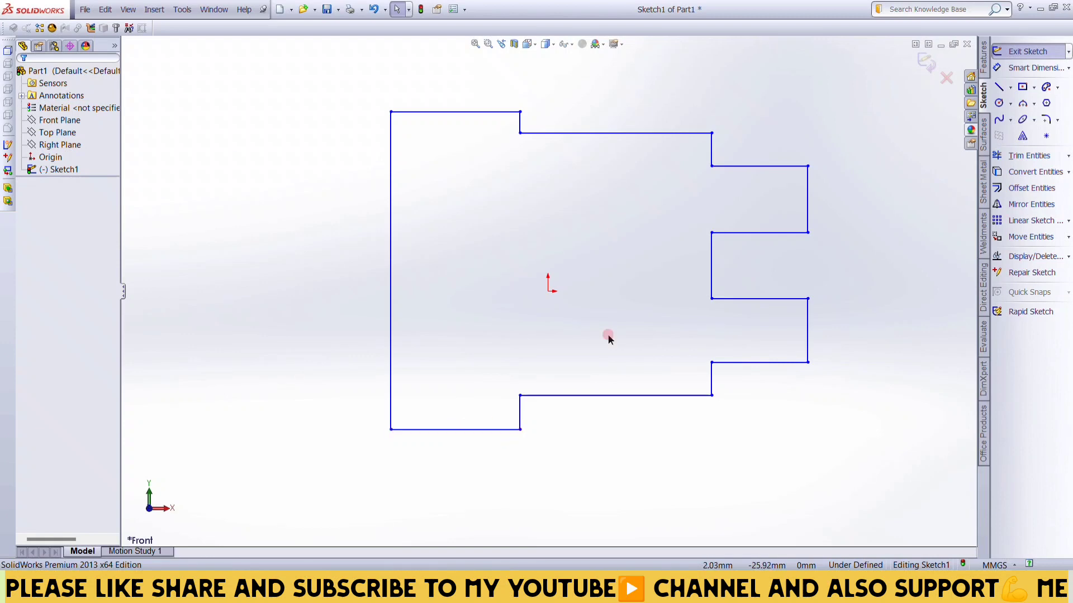
- Activate Smart Dimension from the Sketch tab
click(1023, 67)
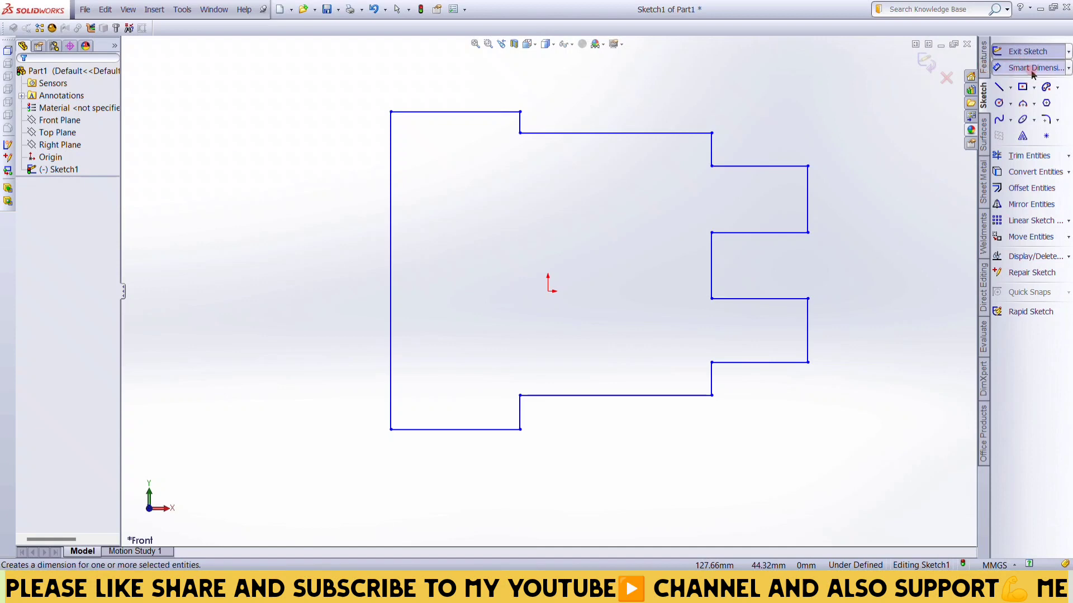
- Dimension the outline height 100, the bottom edge 40 and the first step rise 10
click(390, 244)
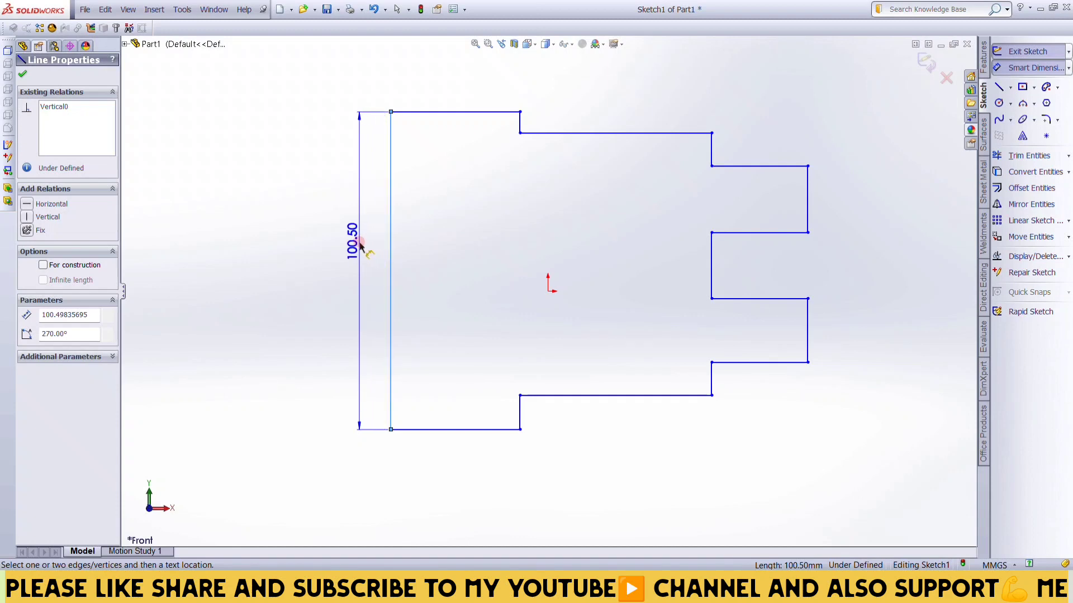
click(358, 246)
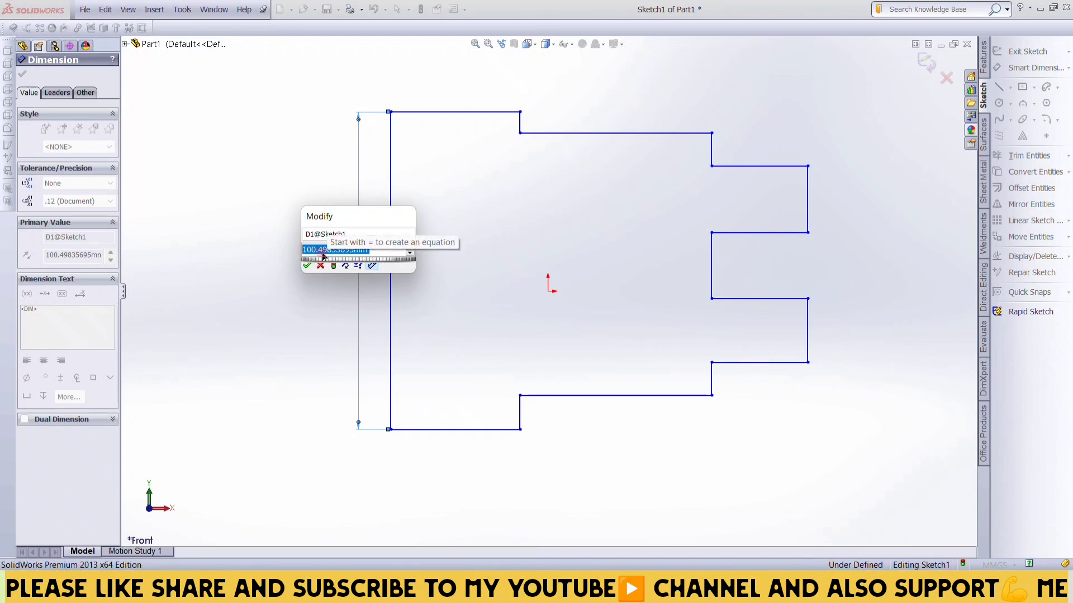
text(100)
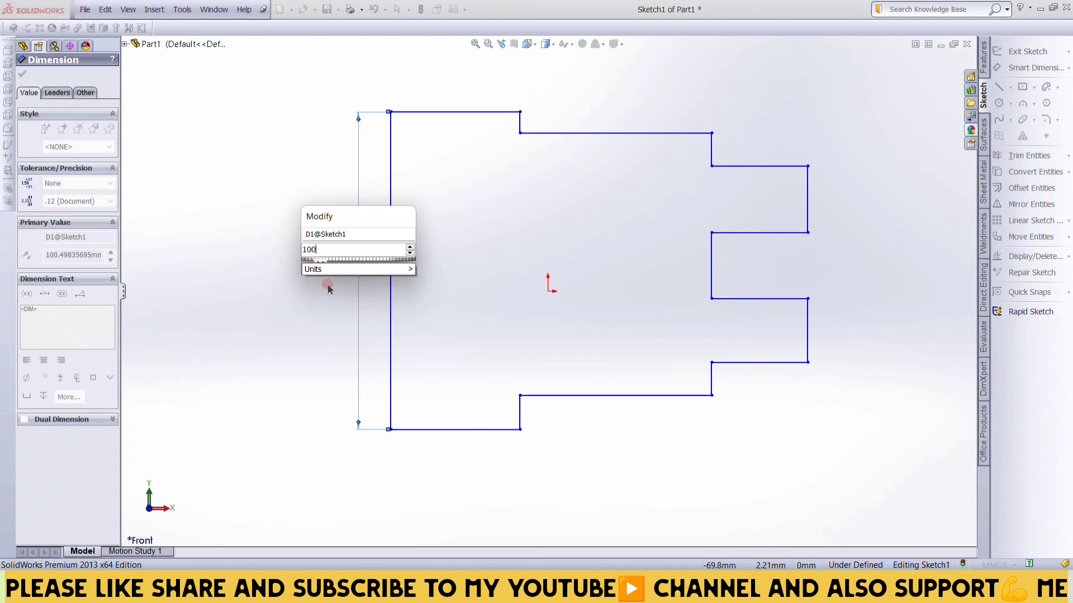
key(Return)
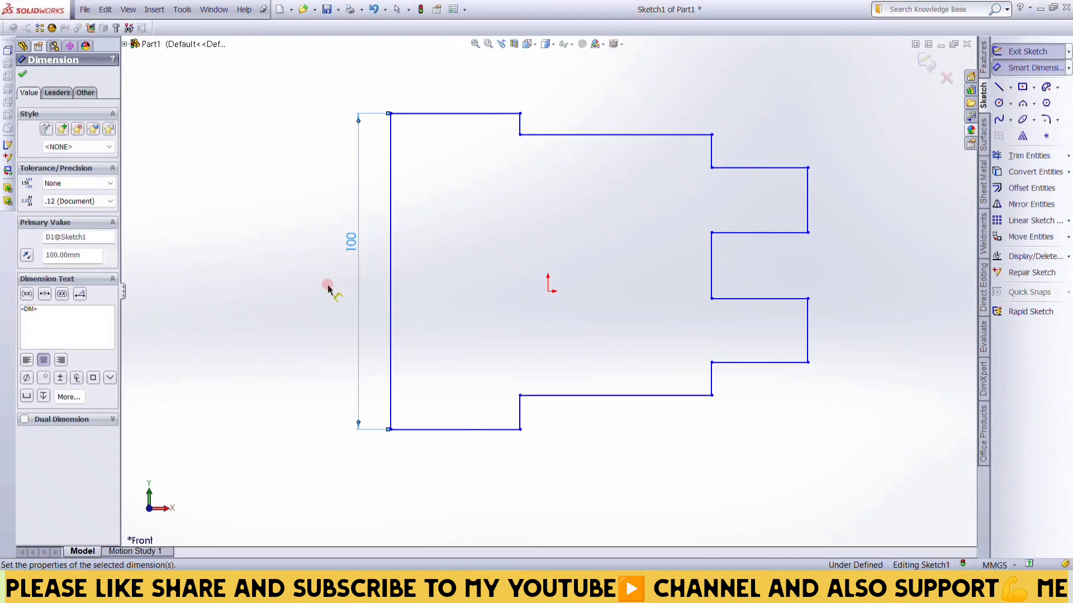
click(451, 435)
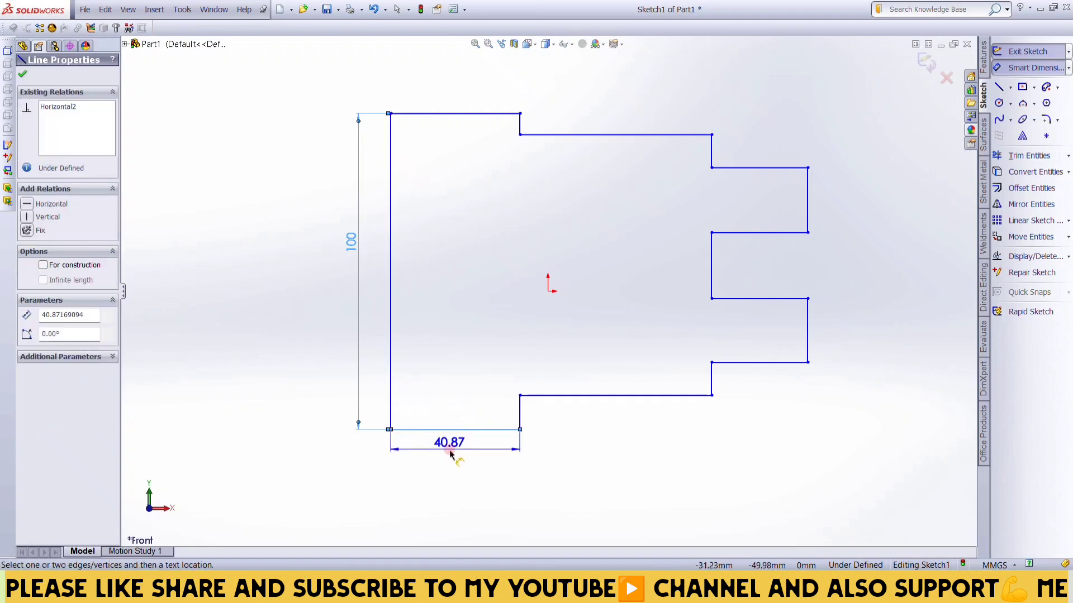
click(449, 450)
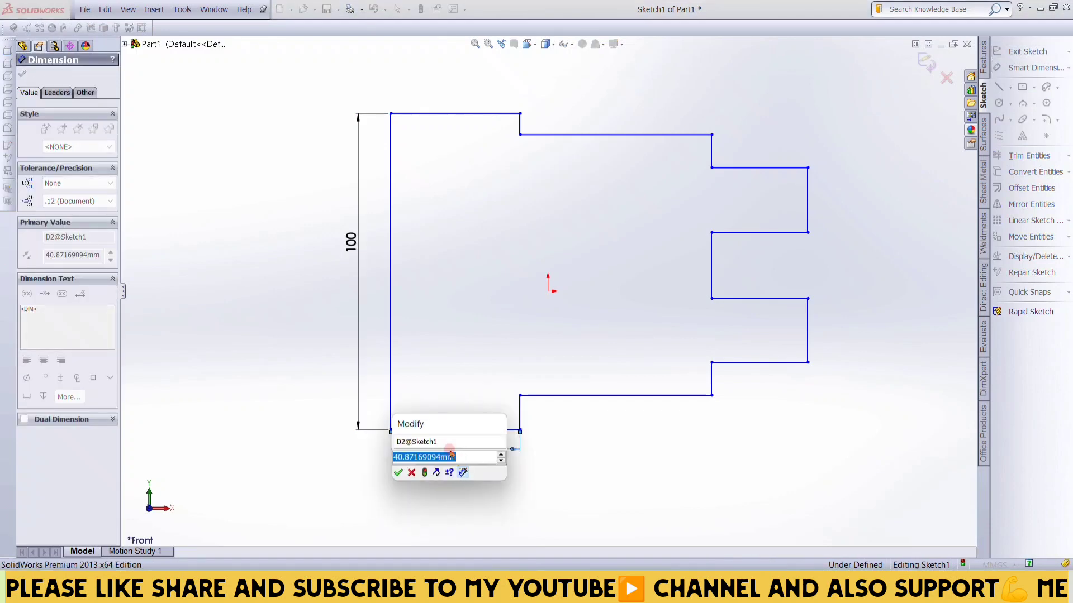
text(40)
key(Return)
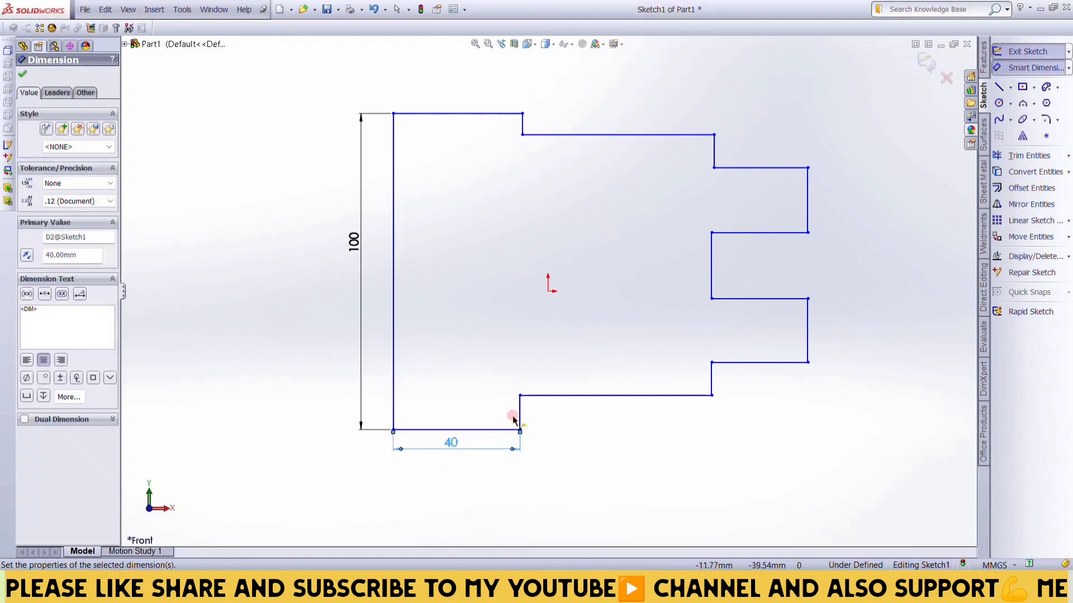
click(520, 412)
click(539, 420)
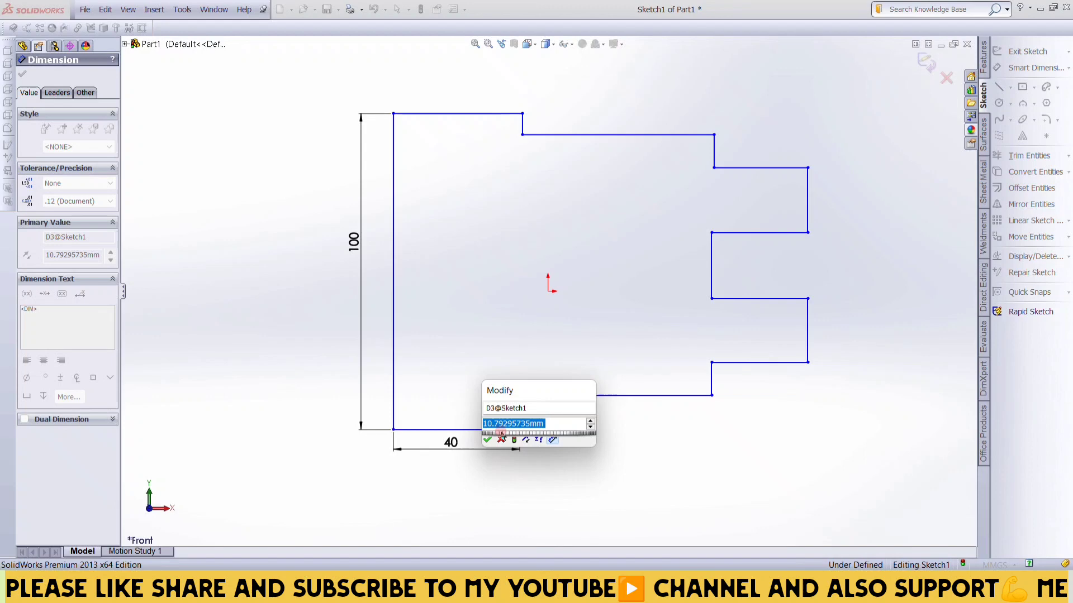
text(10)
key(Return)
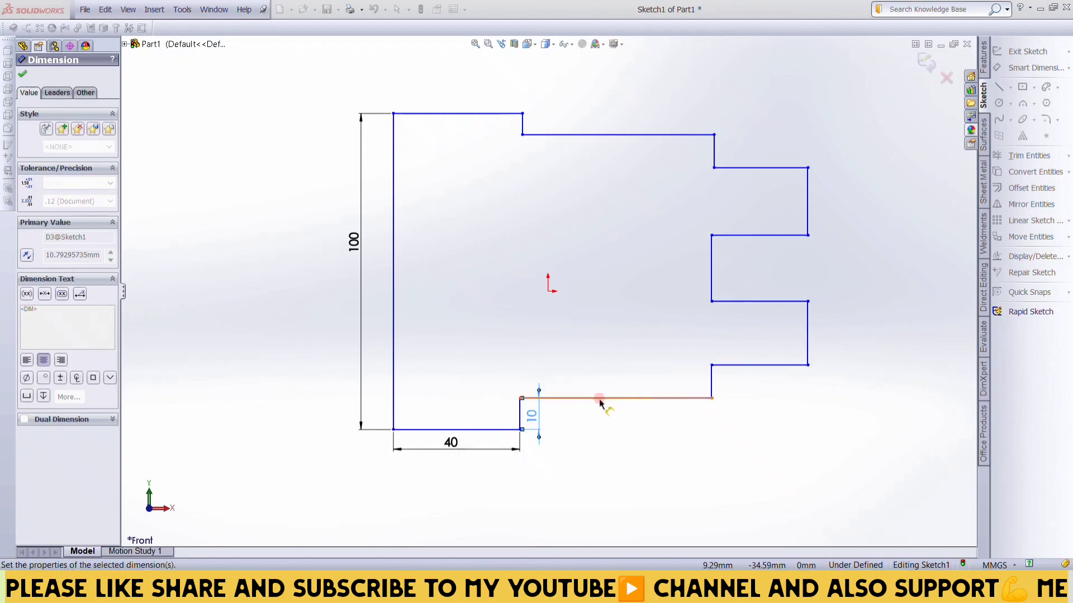
- Dimension the lower edge 60, second step rise 10, and lower prong 30 wide by 20 high
click(599, 399)
click(599, 415)
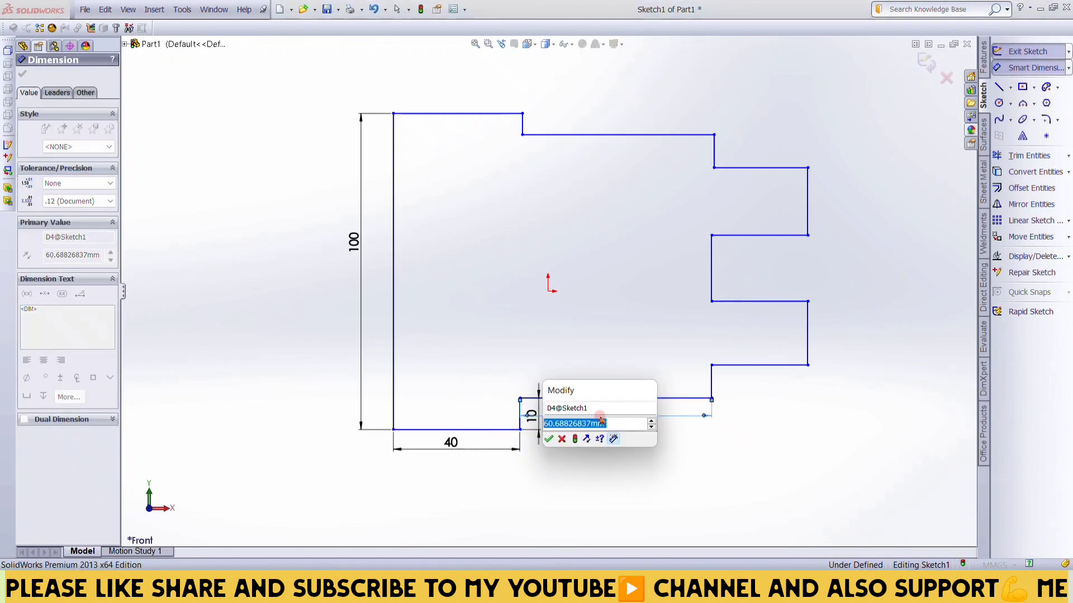
text(60)
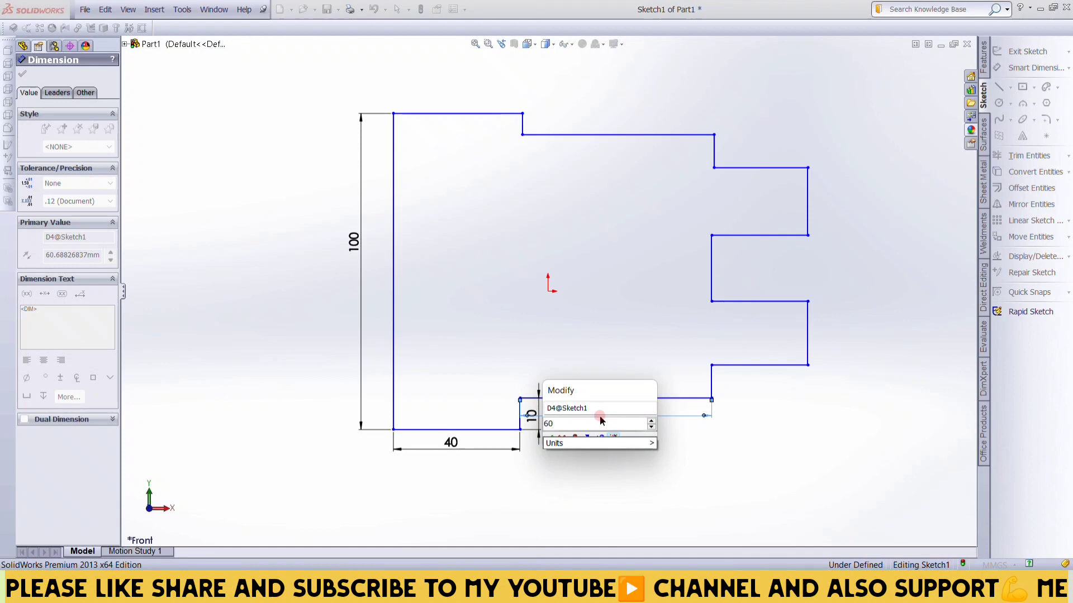
key(Return)
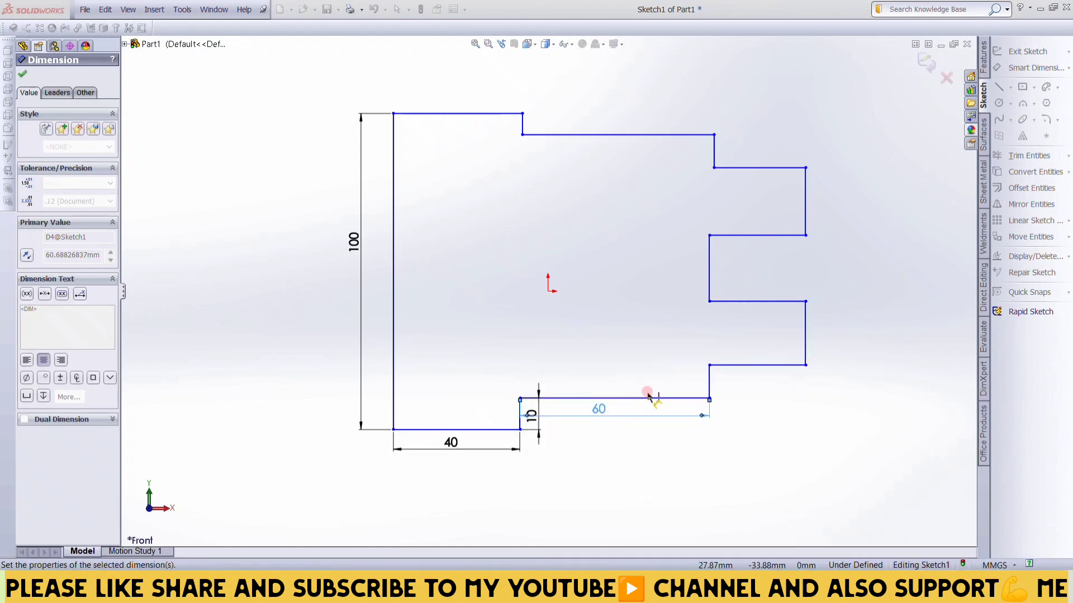
click(710, 388)
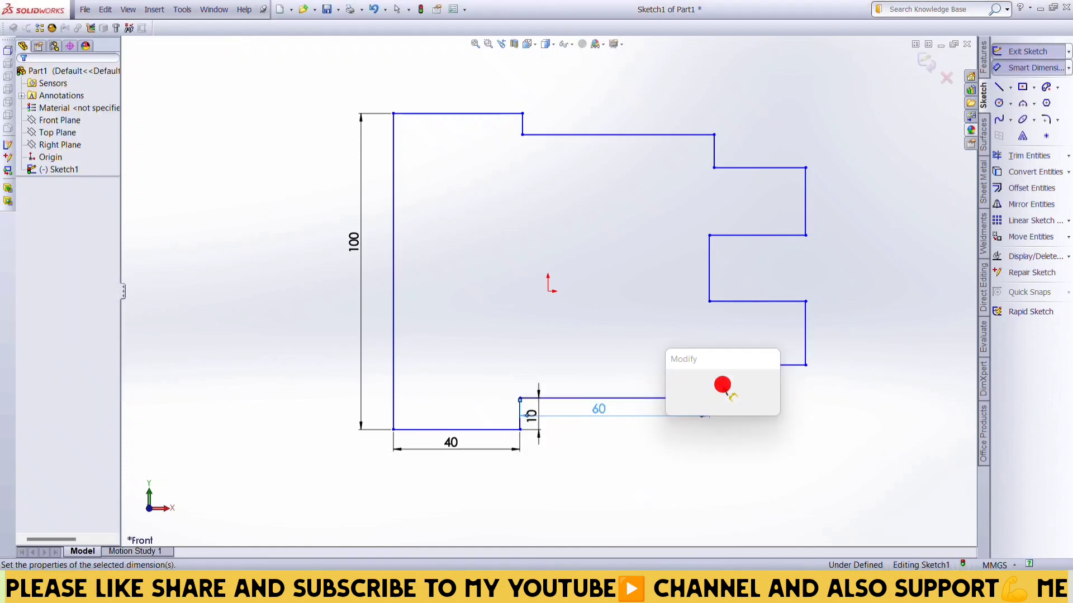
text(10)
key(Return)
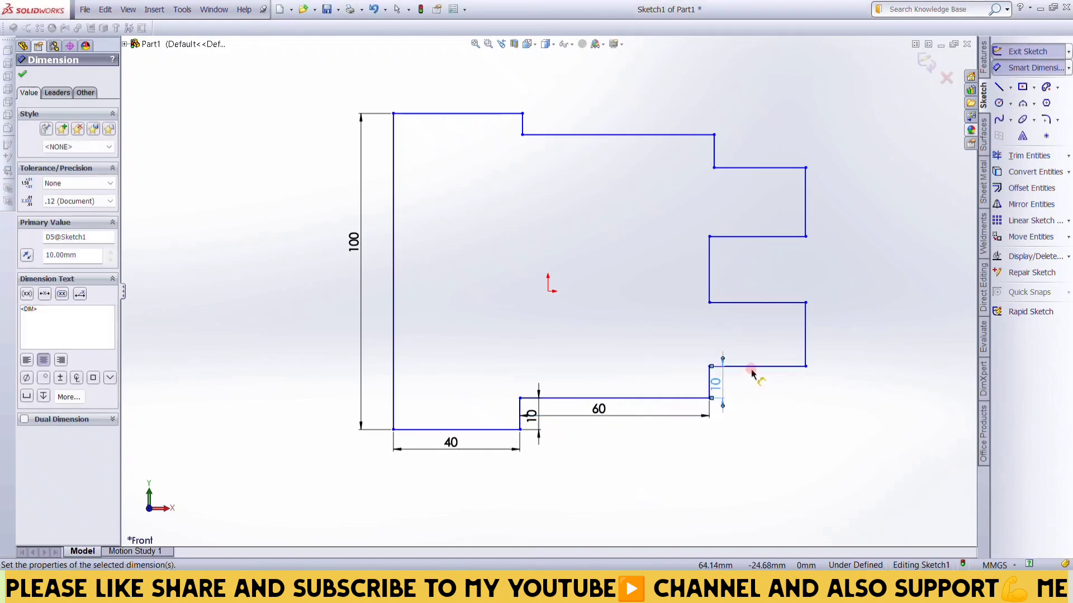
click(757, 371)
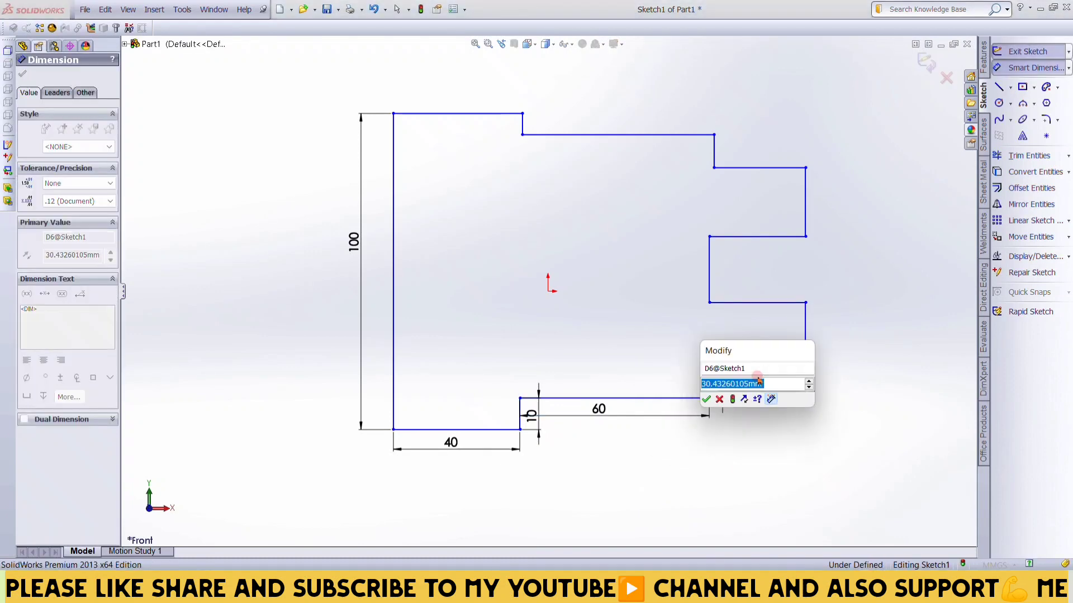
text(30)
key(Return)
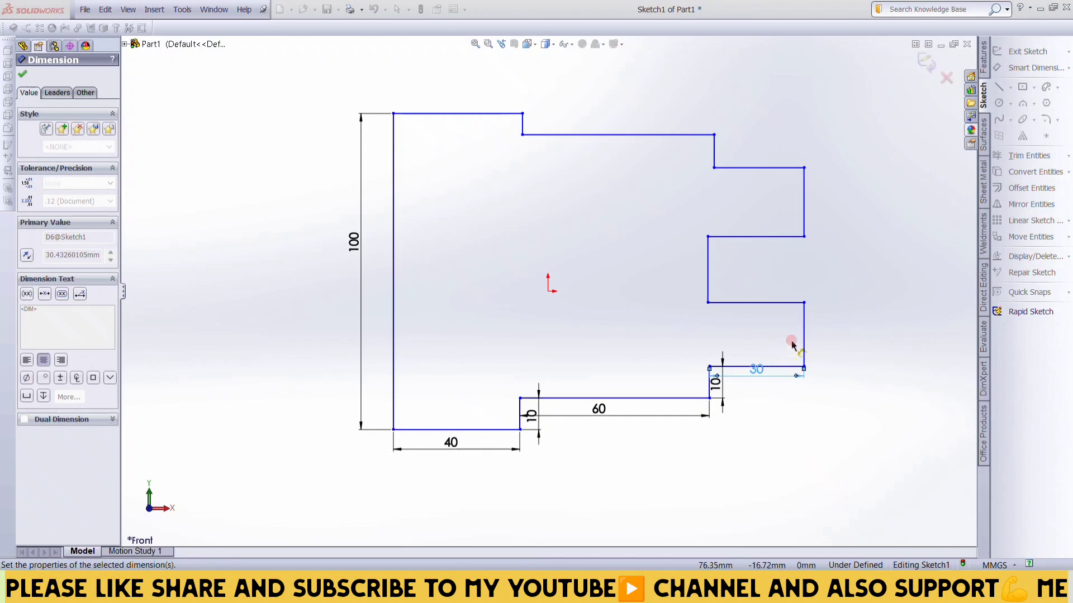
click(810, 335)
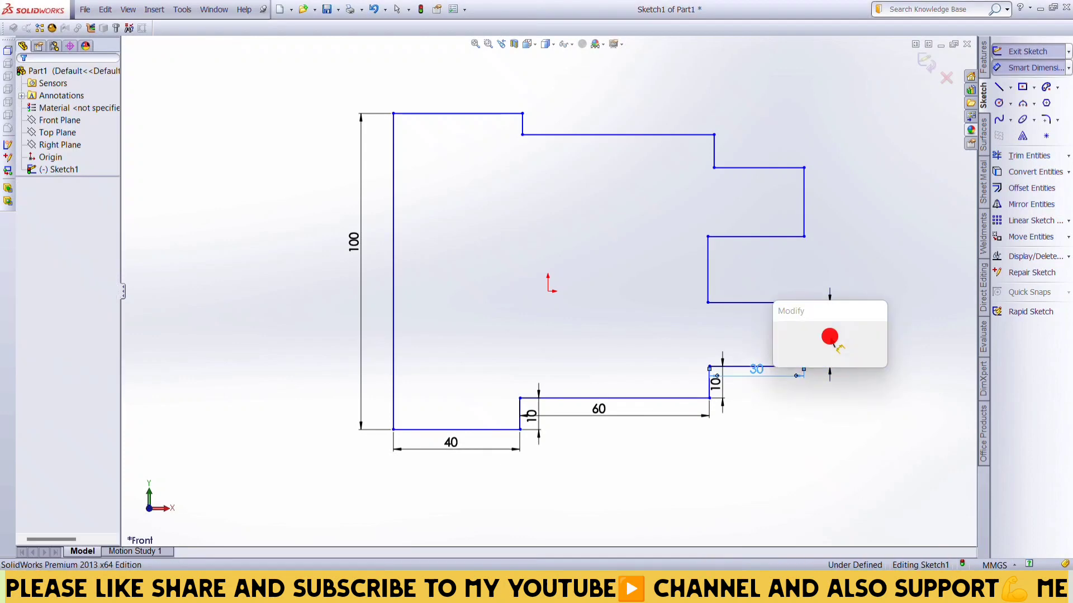
text(2)
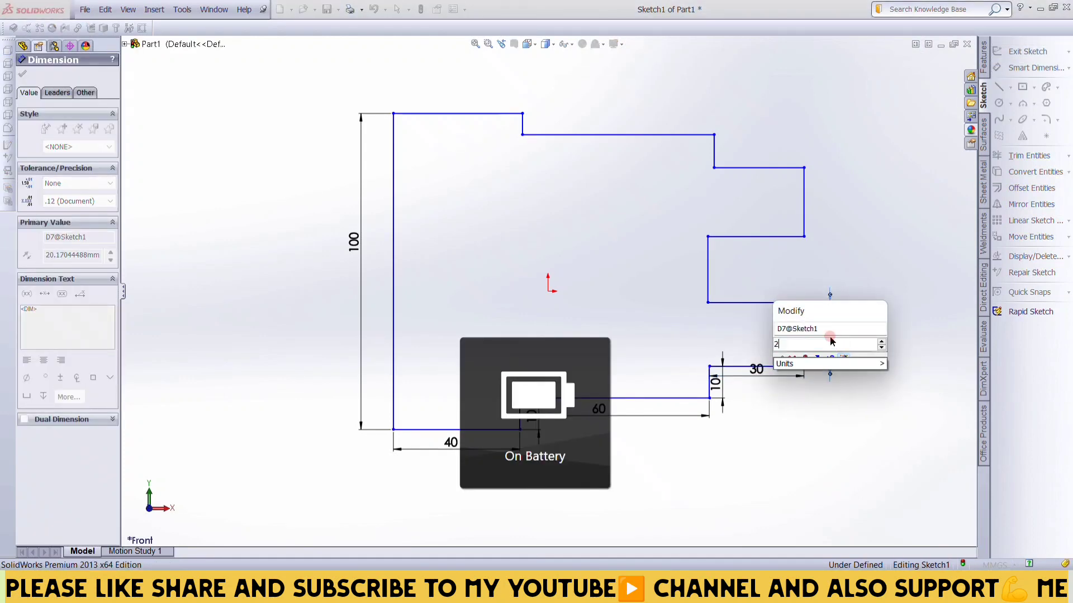
text(0)
key(Return)
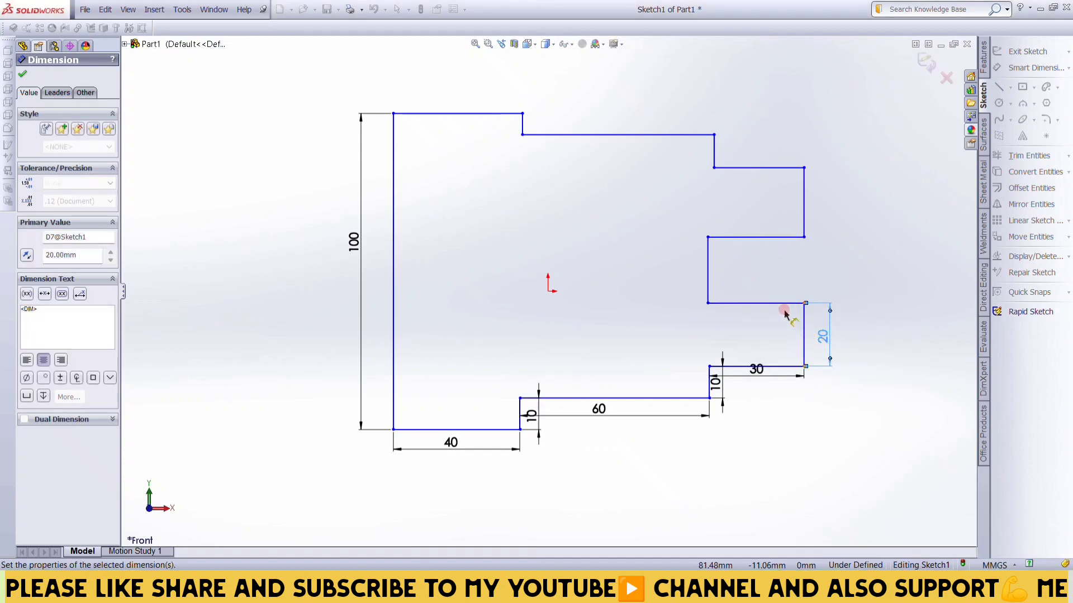
- Dimension the lower prong's top edge 30, the slot gap 20 and the upper prong's bottom edge 30
click(774, 302)
click(772, 295)
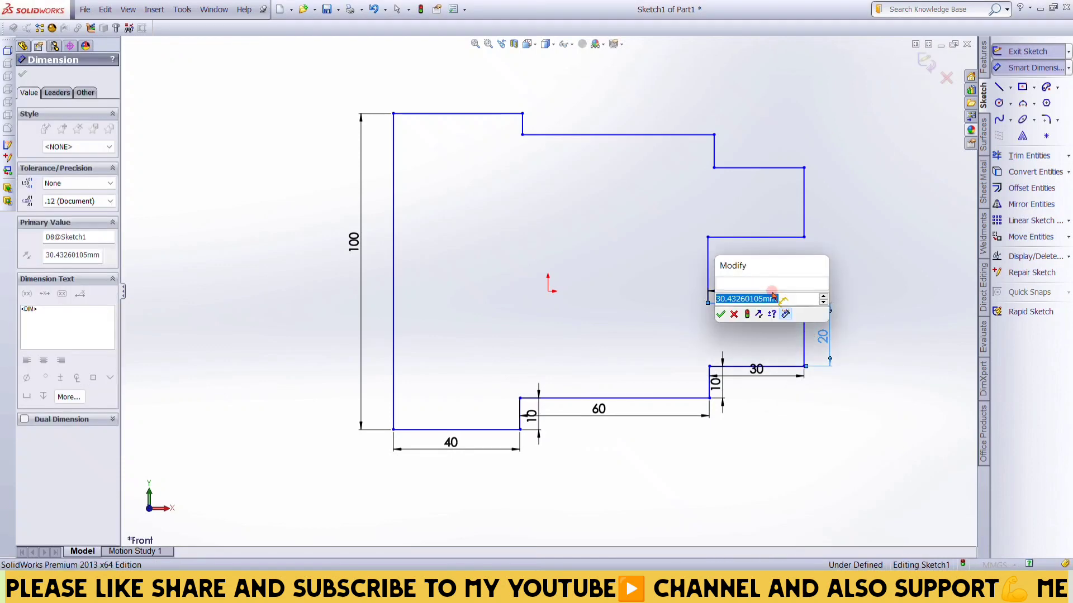
text(30)
key(Return)
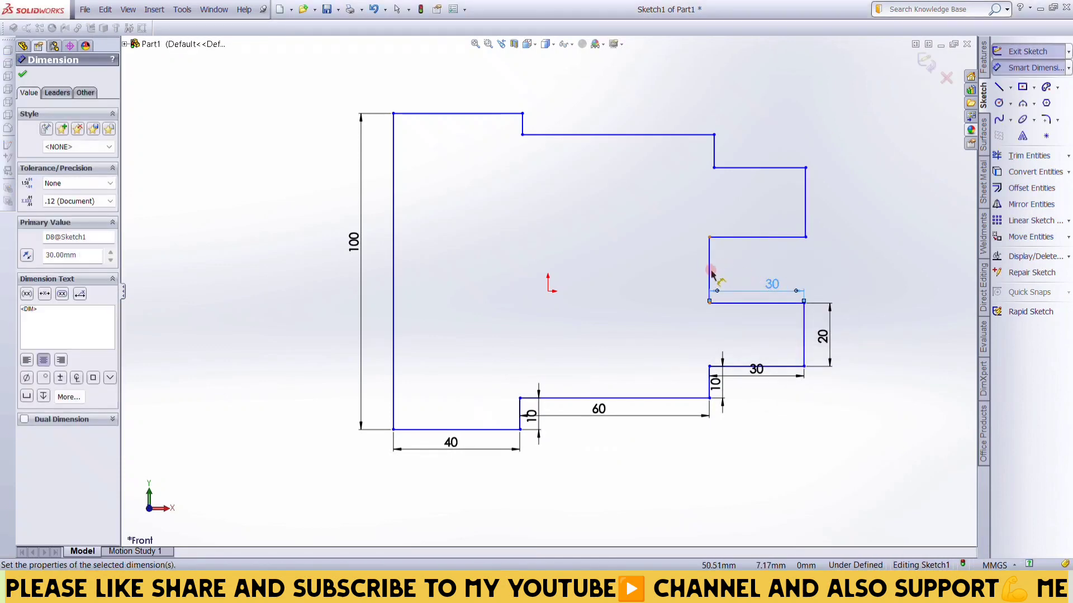
click(709, 269)
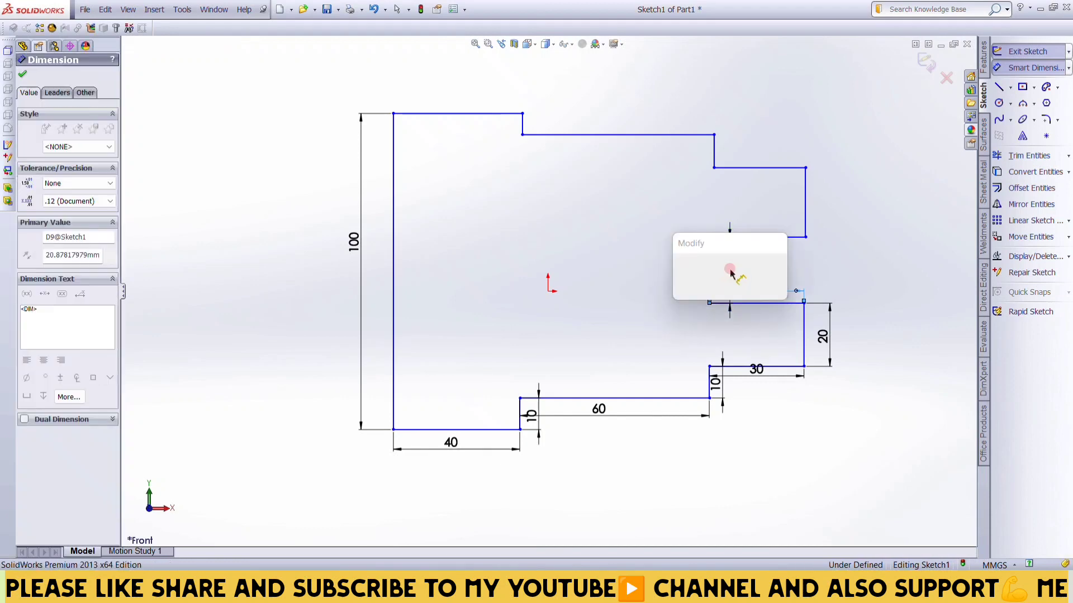
text(20)
key(Return)
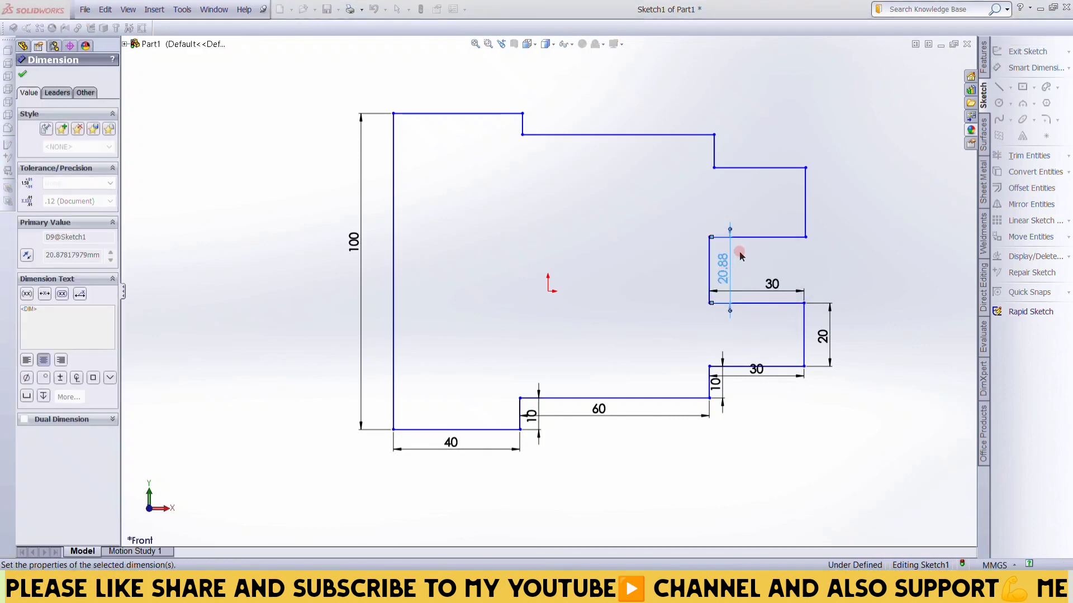
click(754, 240)
click(756, 256)
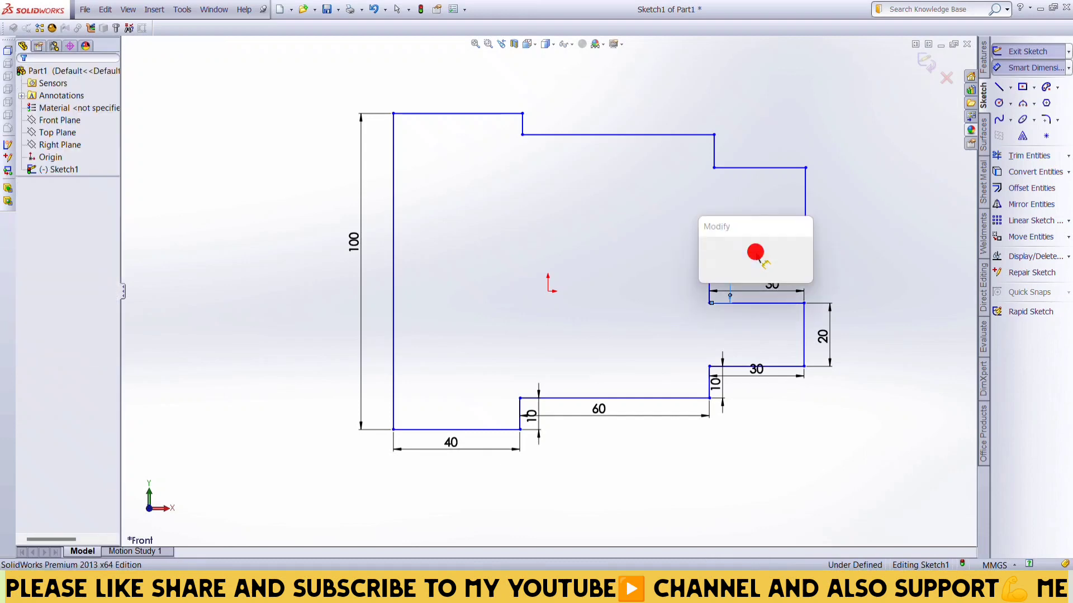
key(Escape)
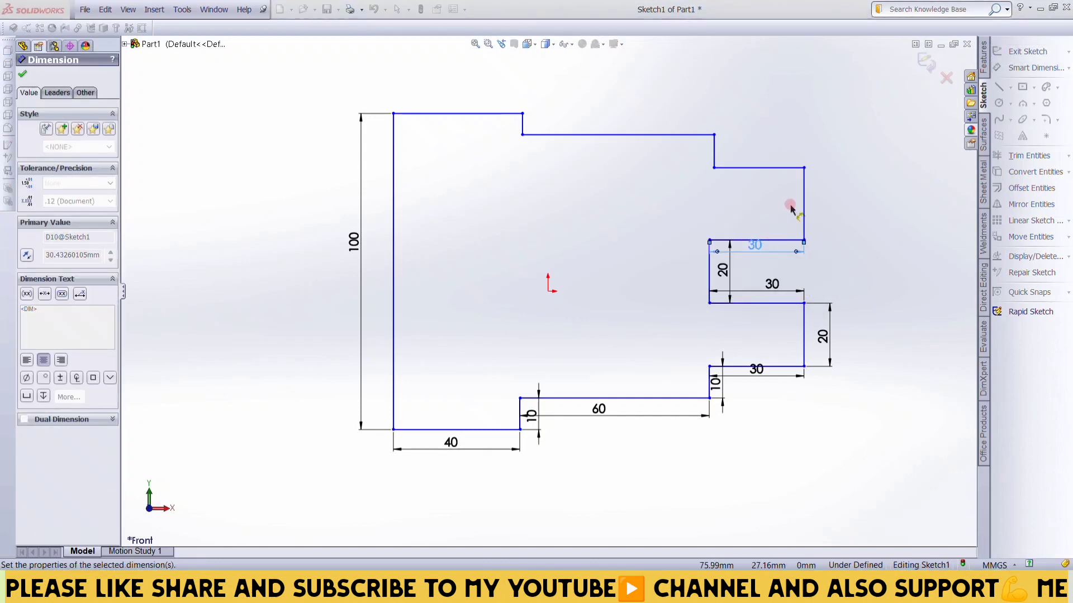
click(805, 208)
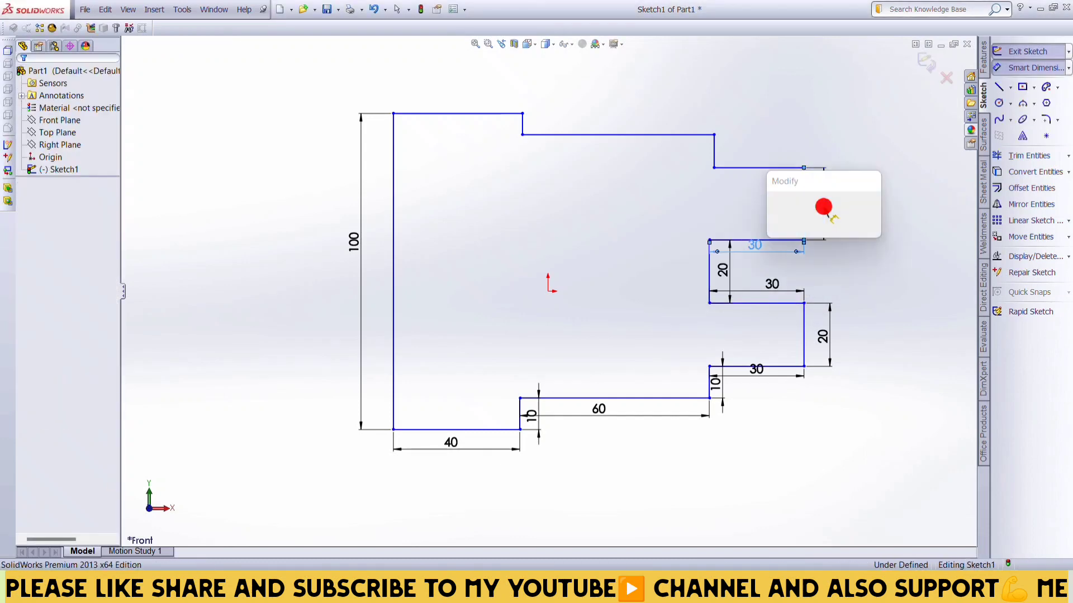
- Dimension the upper prong's height 20, its top edge 30 and the top step rise 10
text(20)
key(Return)
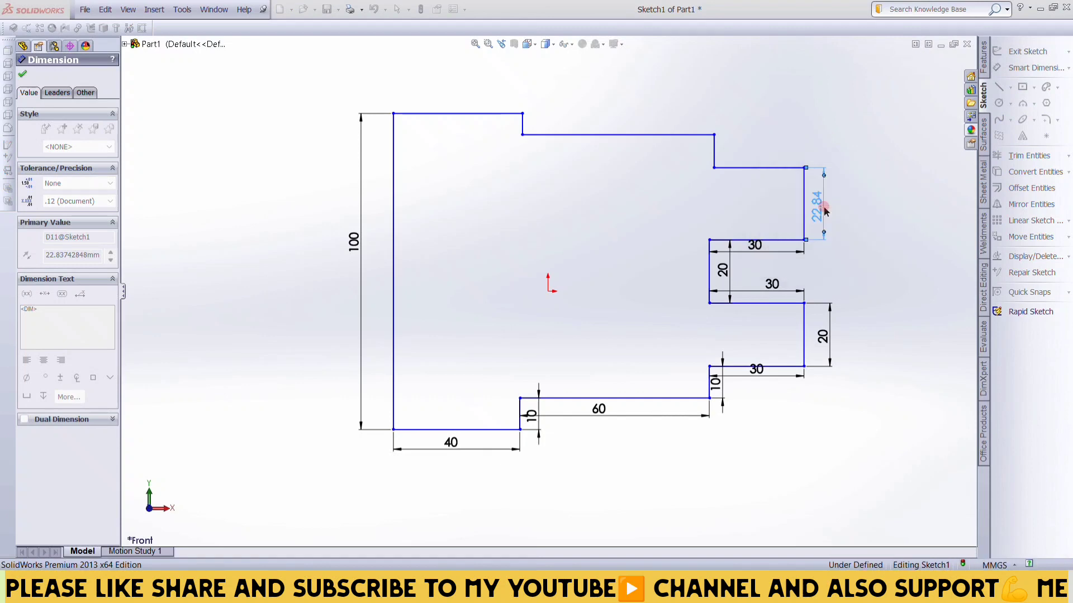
click(766, 176)
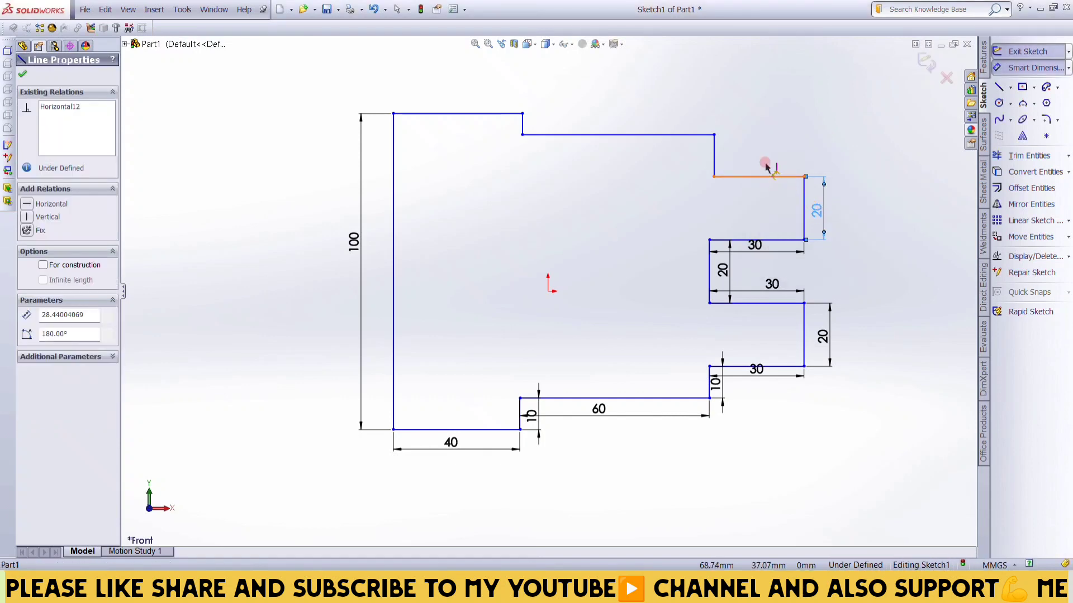
click(764, 159)
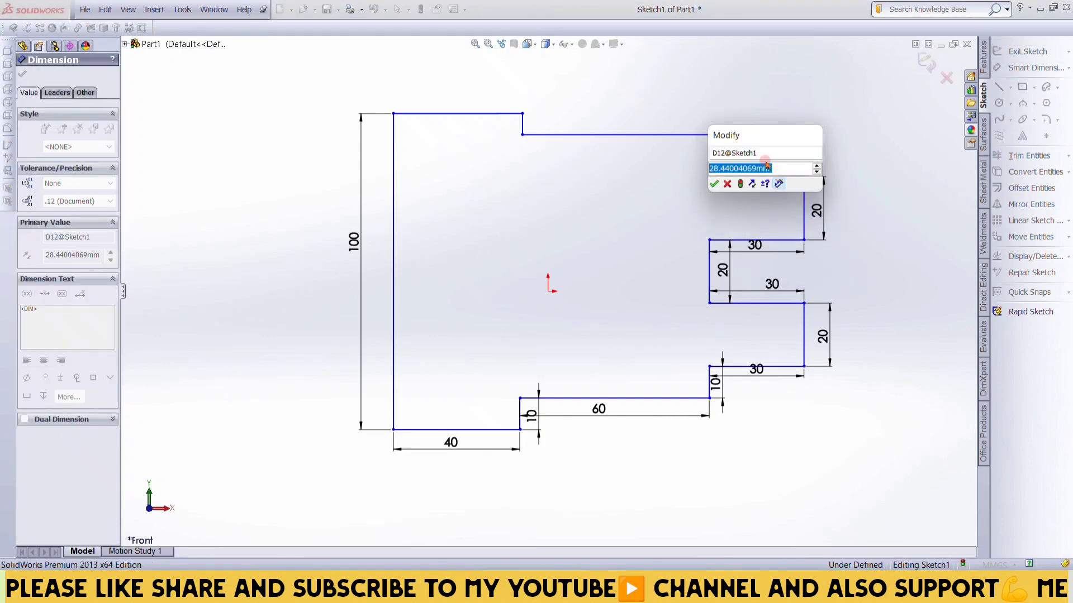
text(30)
key(Return)
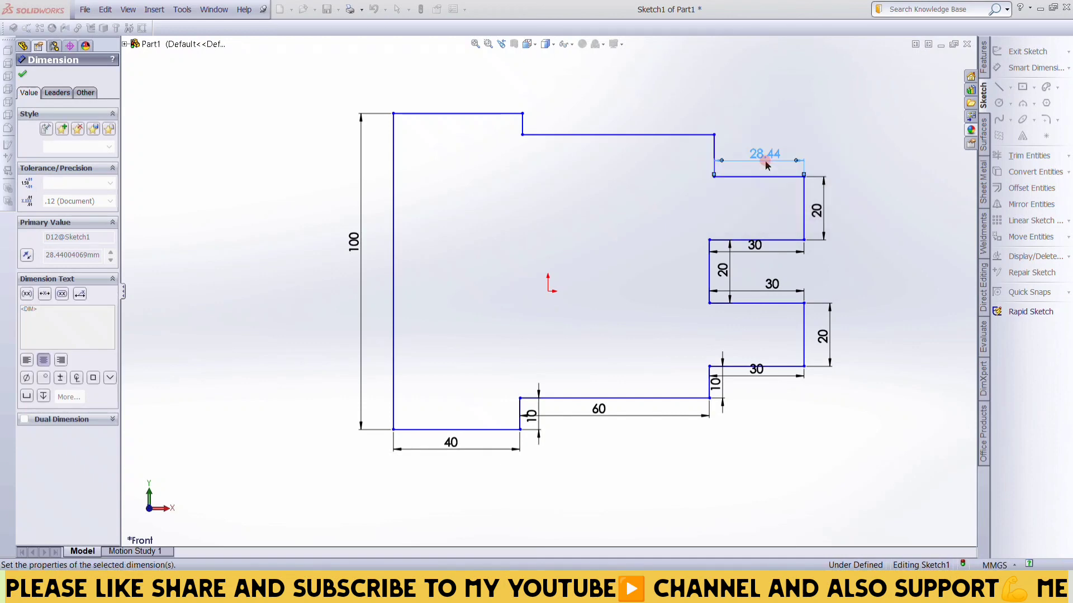
click(715, 147)
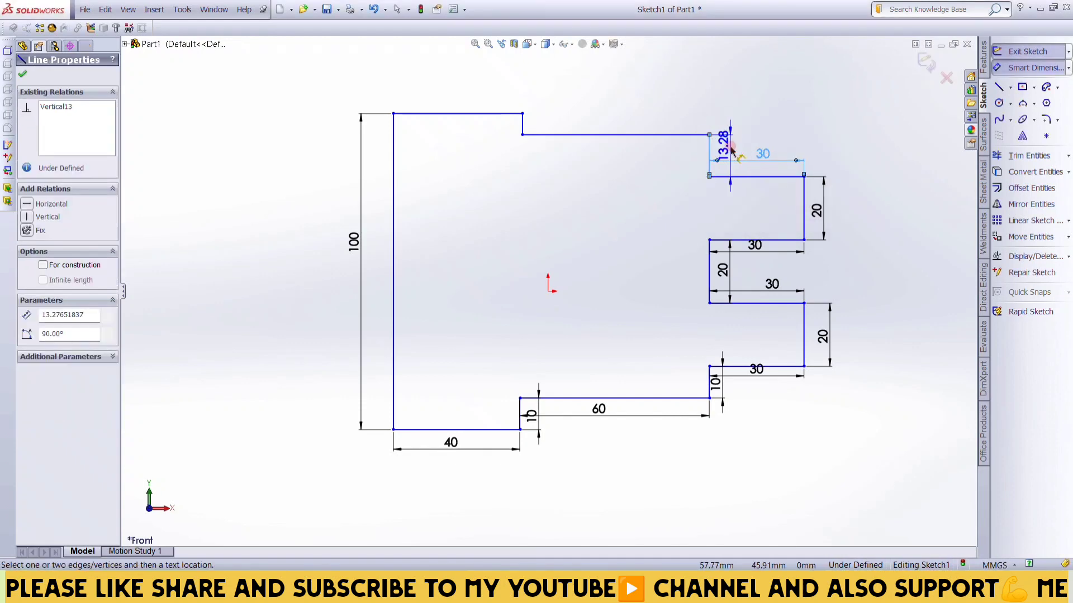
text(10)
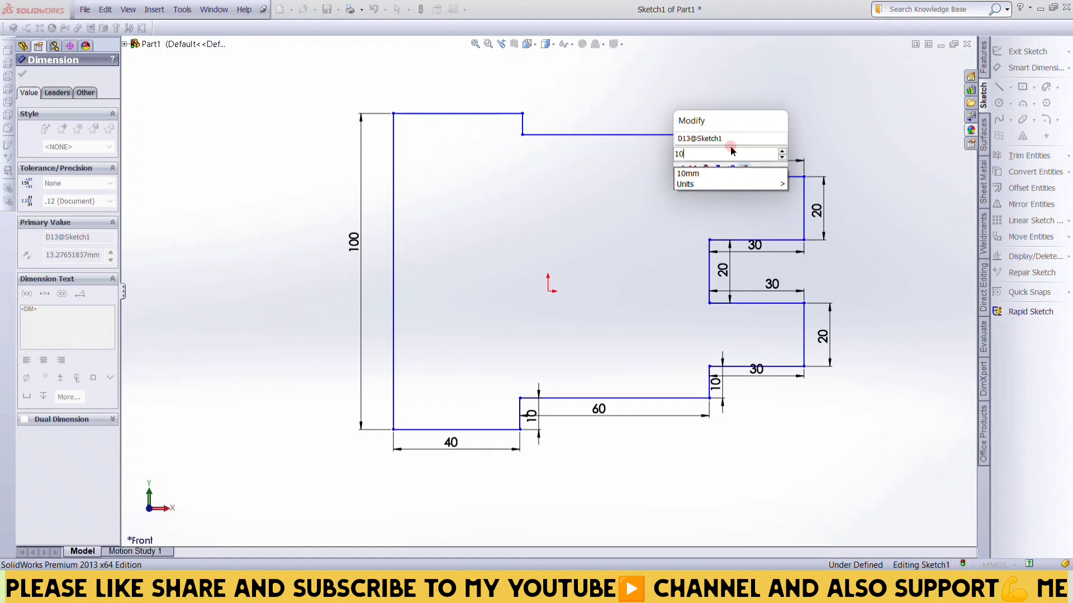
key(Return)
- Dimension the upper step edge at 50, abandoning the short vertical edge dimension
click(642, 135)
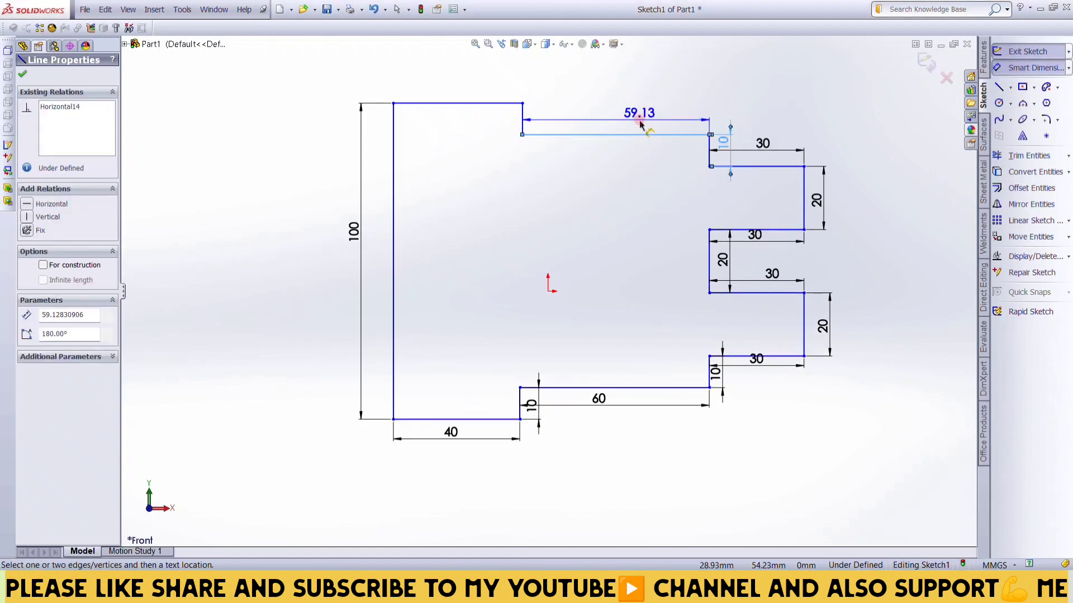
click(639, 119)
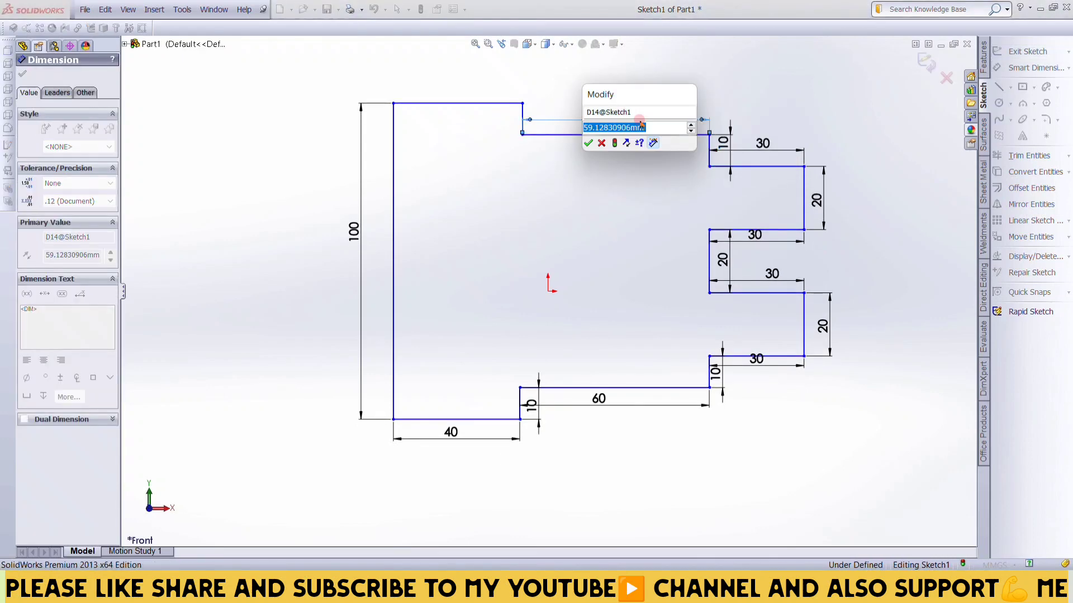
text(50)
key(Return)
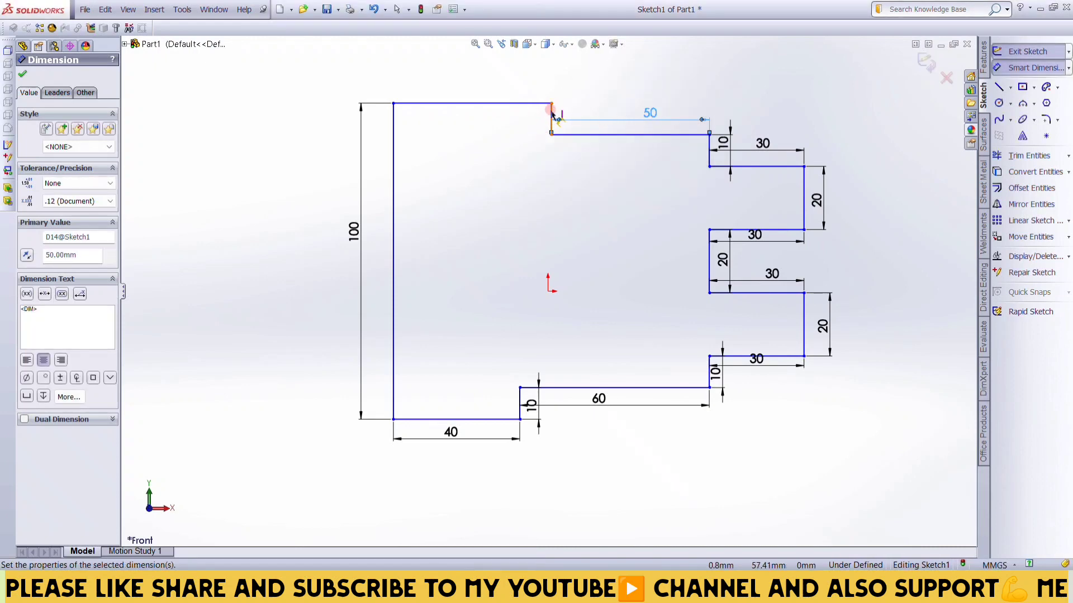
click(552, 112)
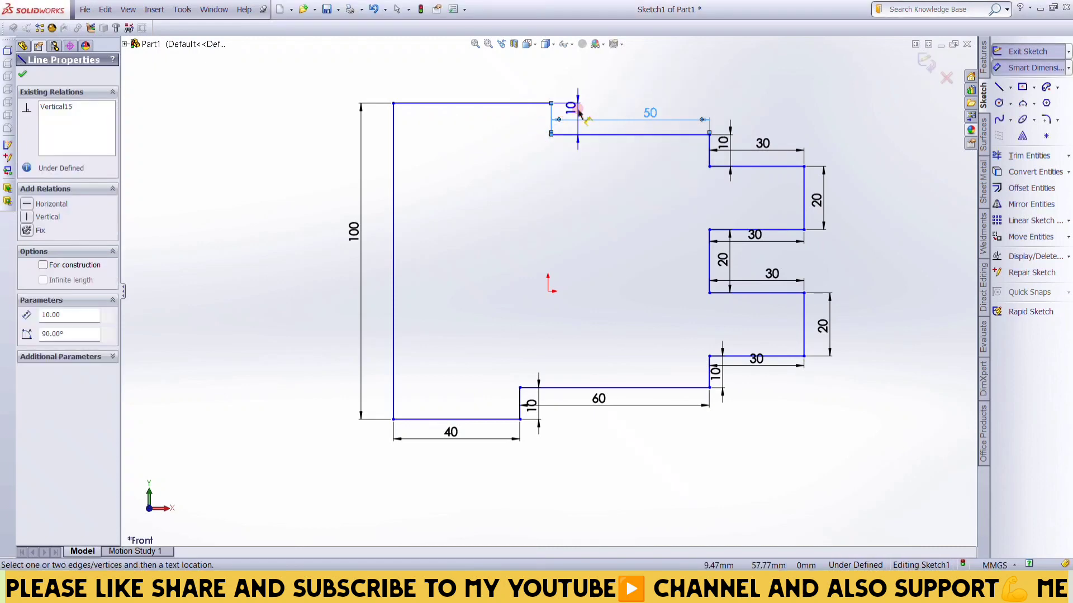
key(Escape)
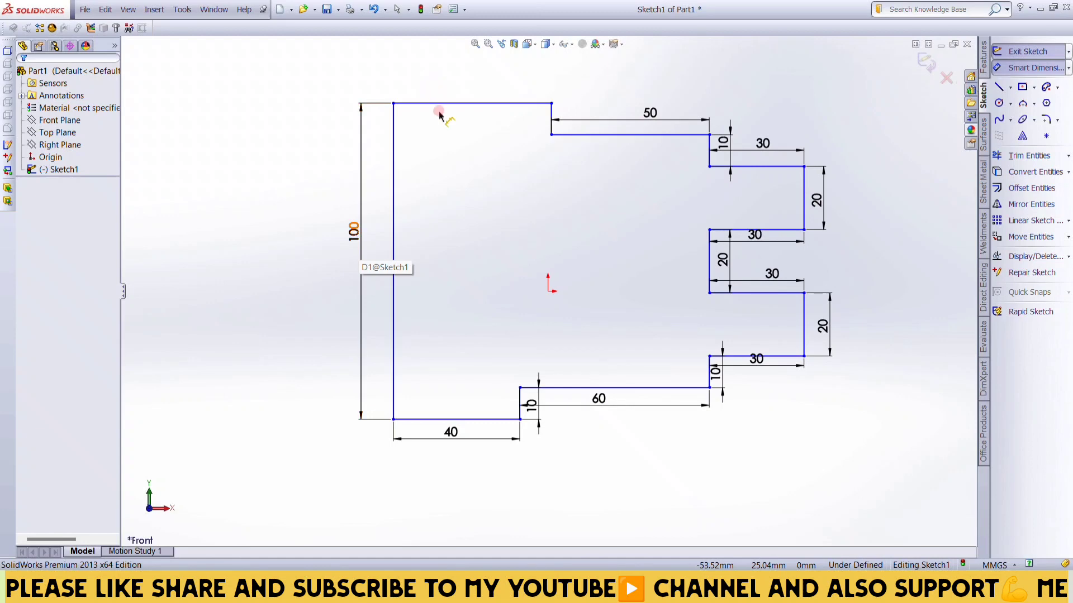
- Add a 50 dimension to the top edge, then undo it and the 50 mm step-edge change
click(454, 102)
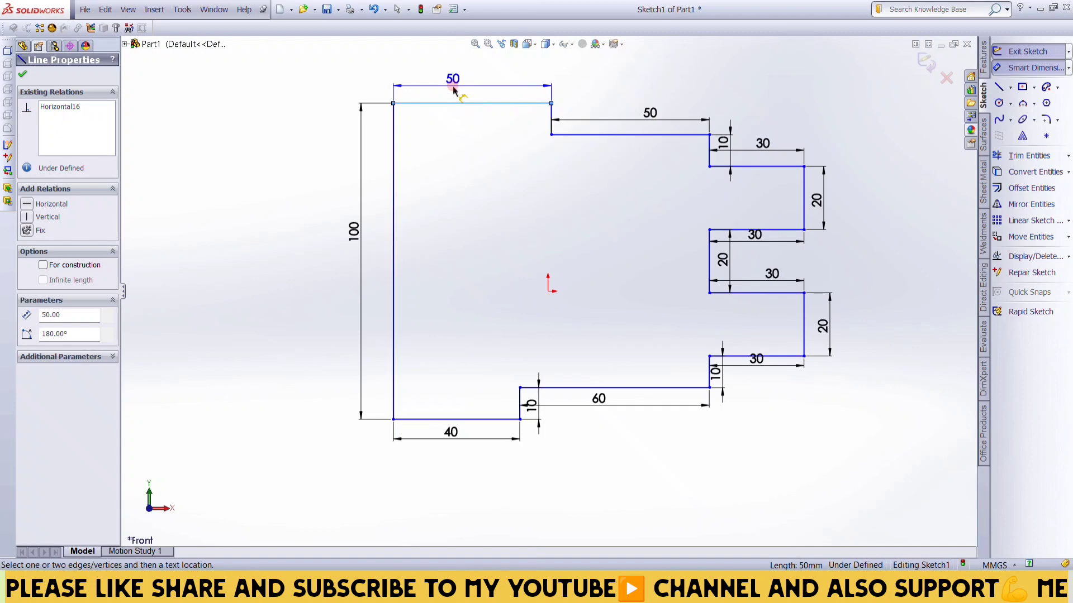
click(453, 88)
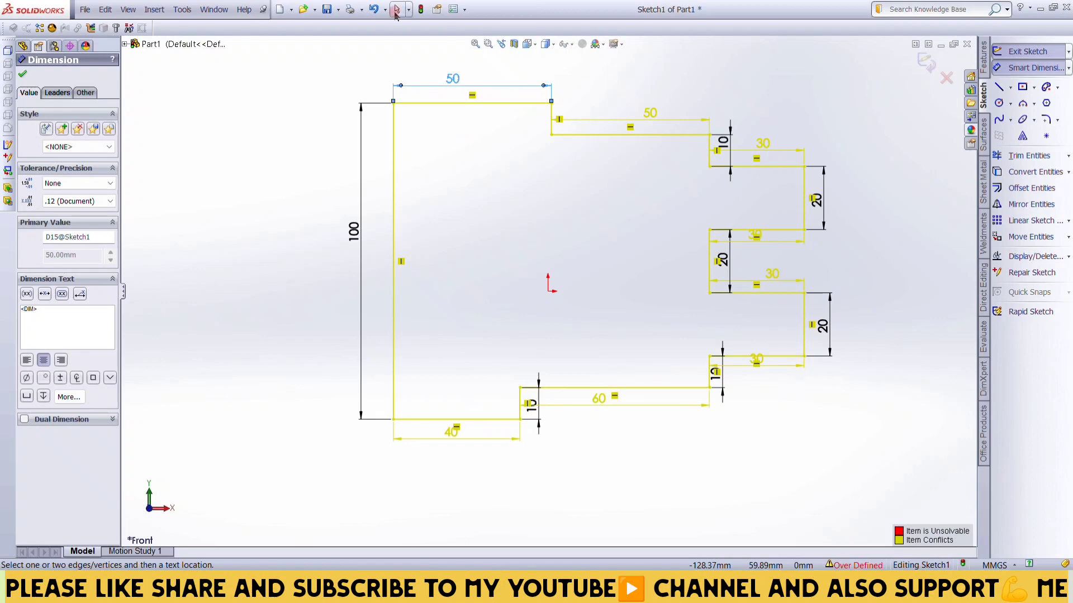
click(22, 76)
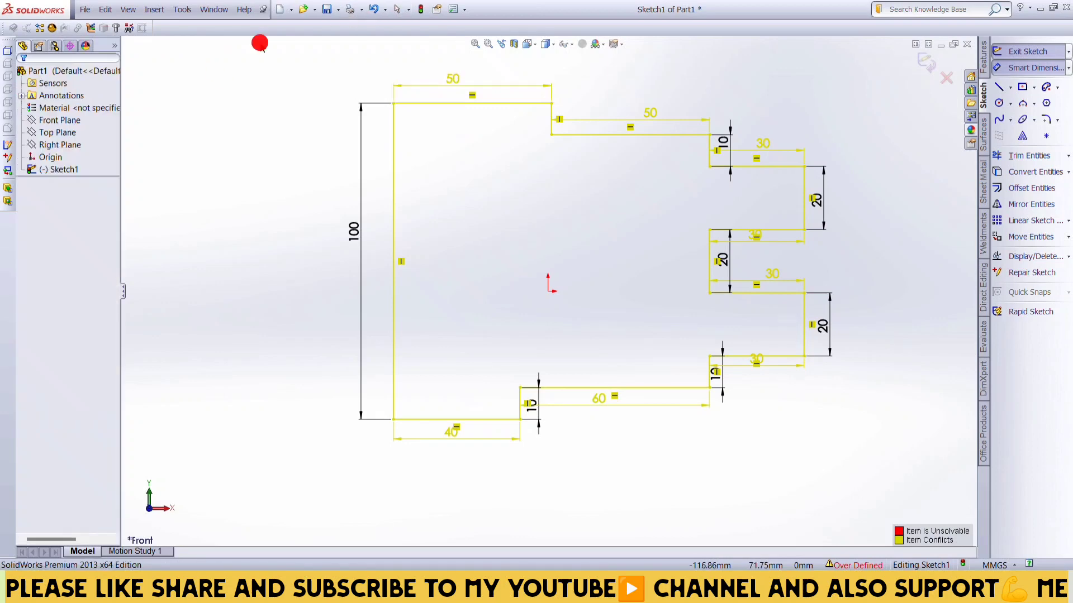
click(375, 9)
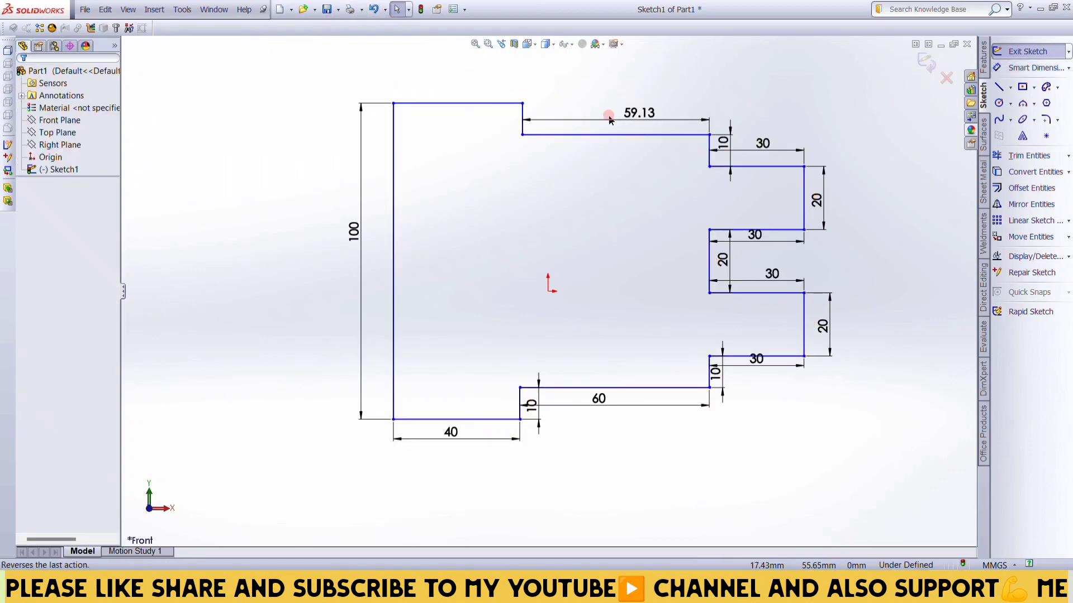
- Change the upper step edge dimension from 59.13 to 60
click(631, 112)
click(73, 320)
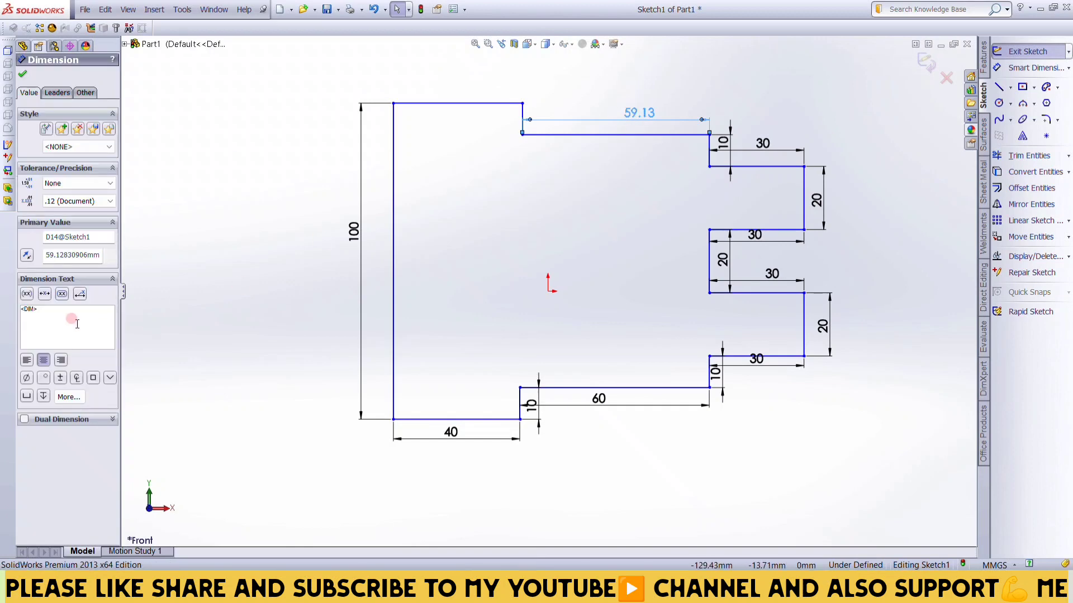
double_click(100, 254)
text(5)
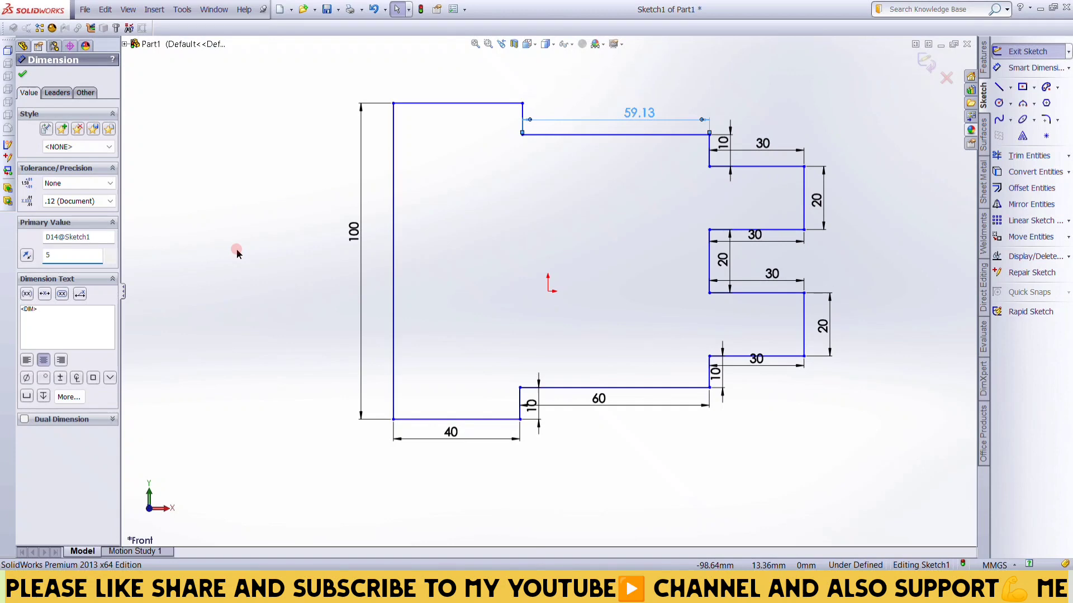
key(BackSpace)
click(50, 257)
text(60)
key(Return)
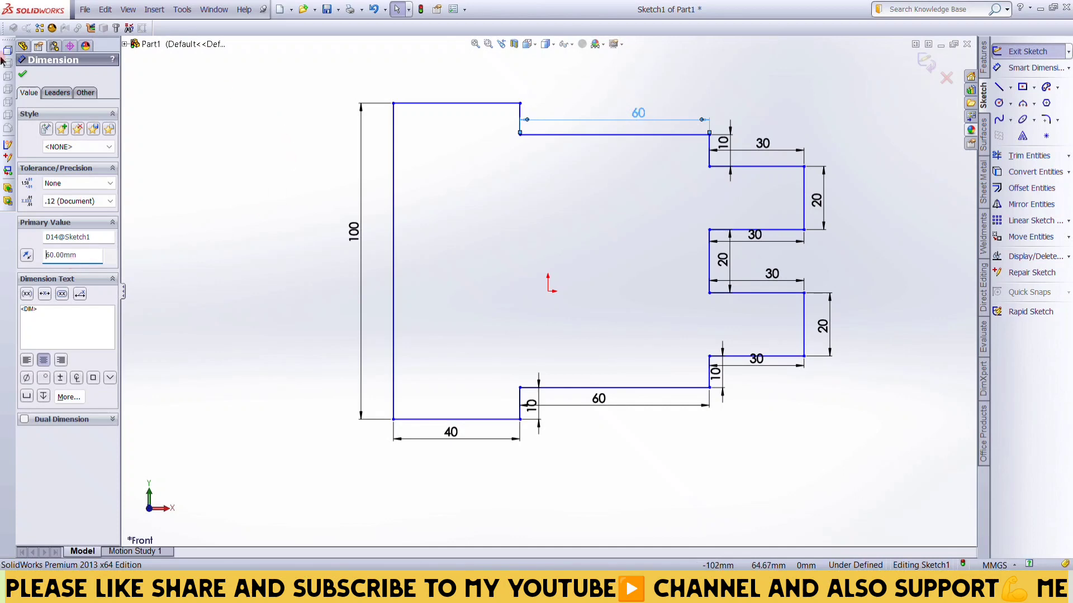
click(21, 75)
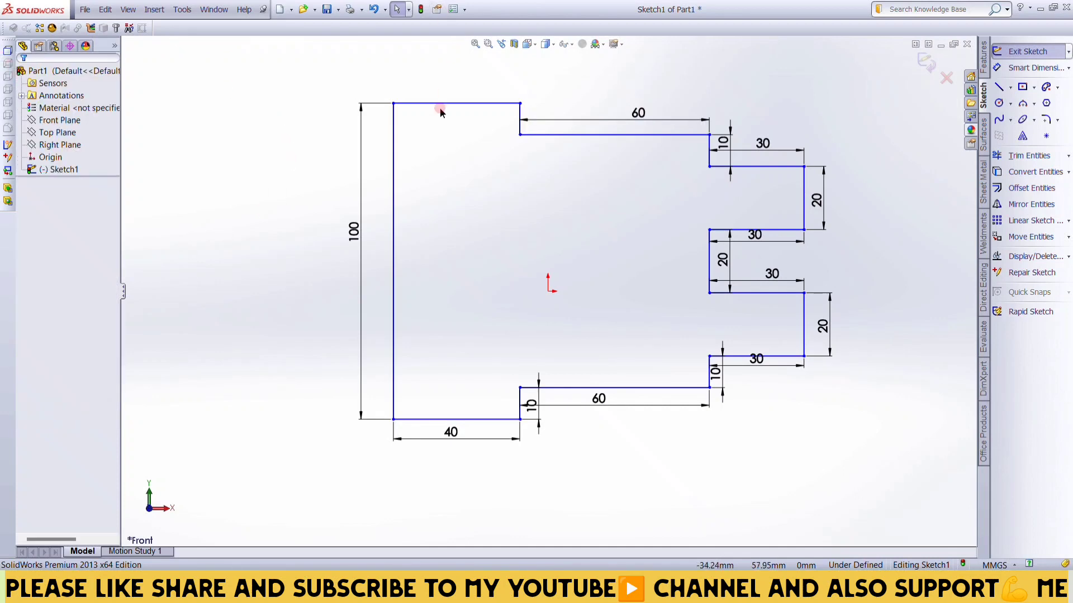
- Review the short step, top edge, bottom 60 and middle 30 dimensions with Smart Dimension
click(1034, 68)
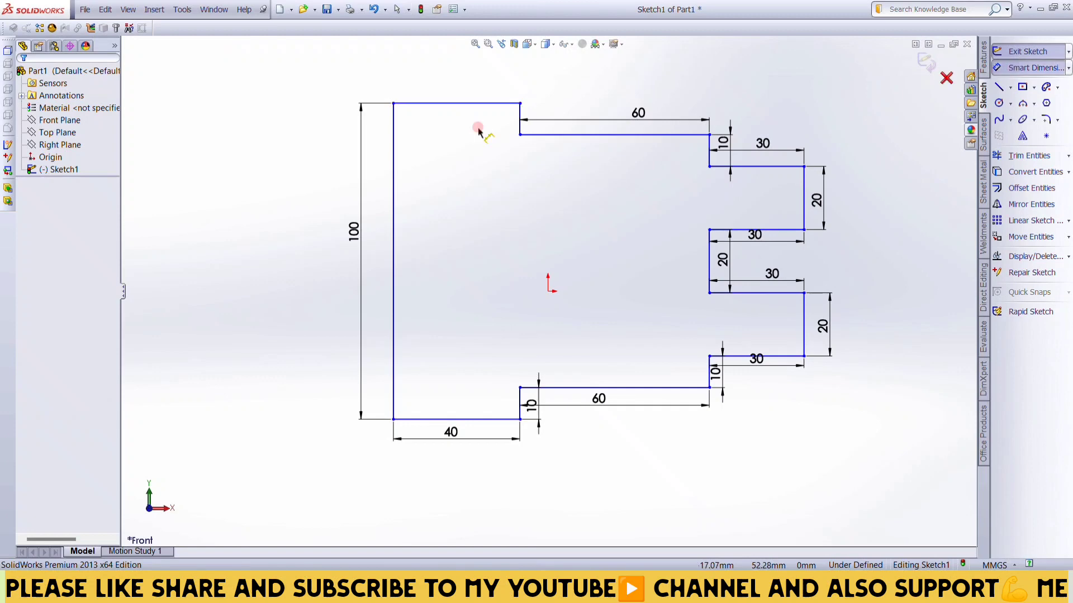
click(519, 113)
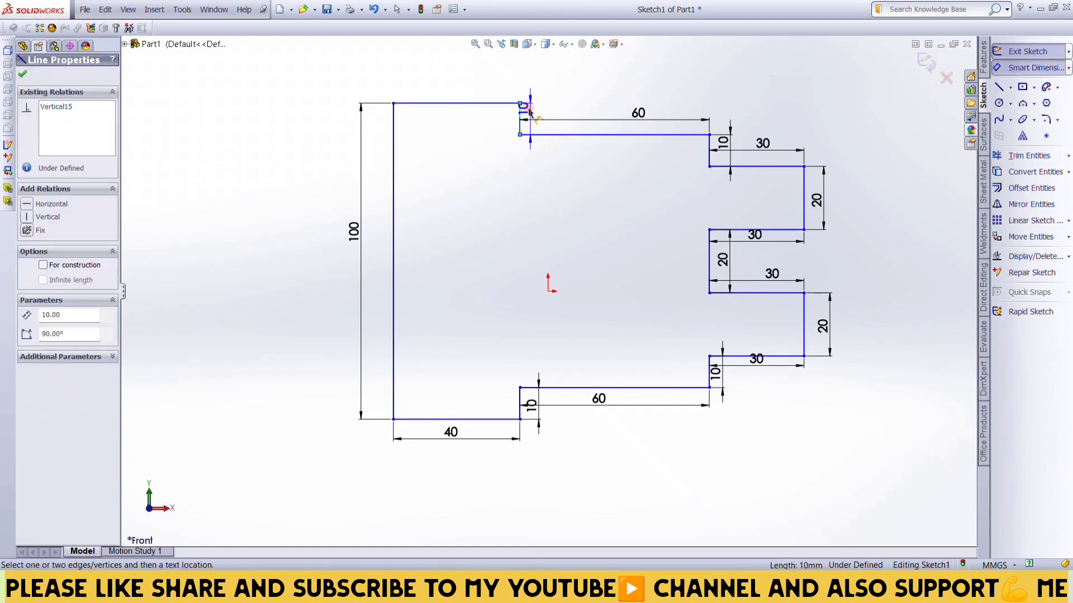
click(481, 93)
click(478, 96)
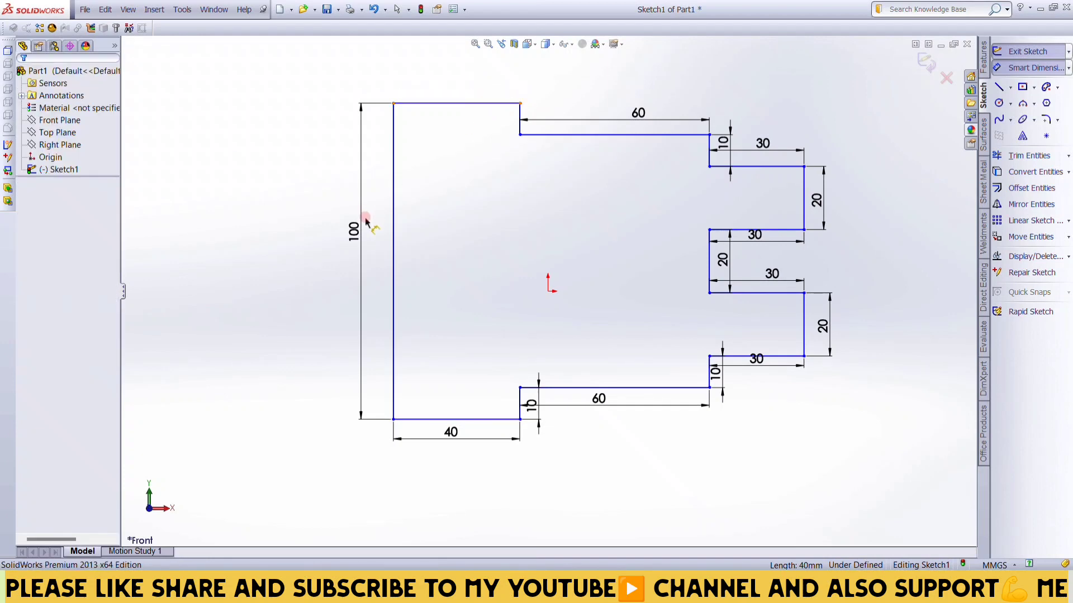
click(618, 397)
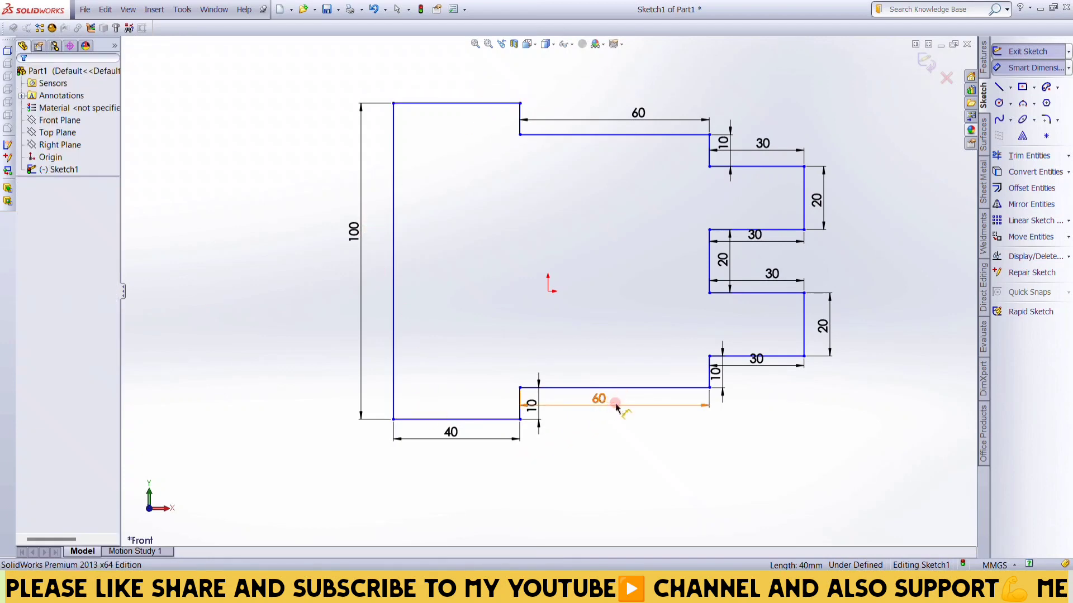
click(751, 274)
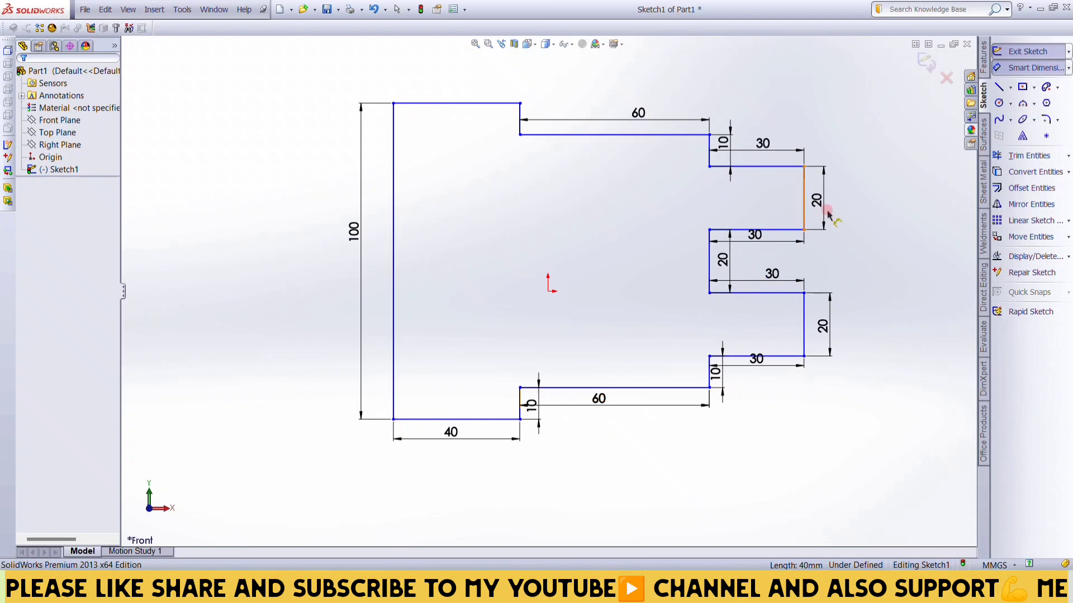
- Exit the sketch and extrude the fork profile 20 mm deep as Boss-Extrude1
click(316, 179)
click(931, 132)
click(929, 66)
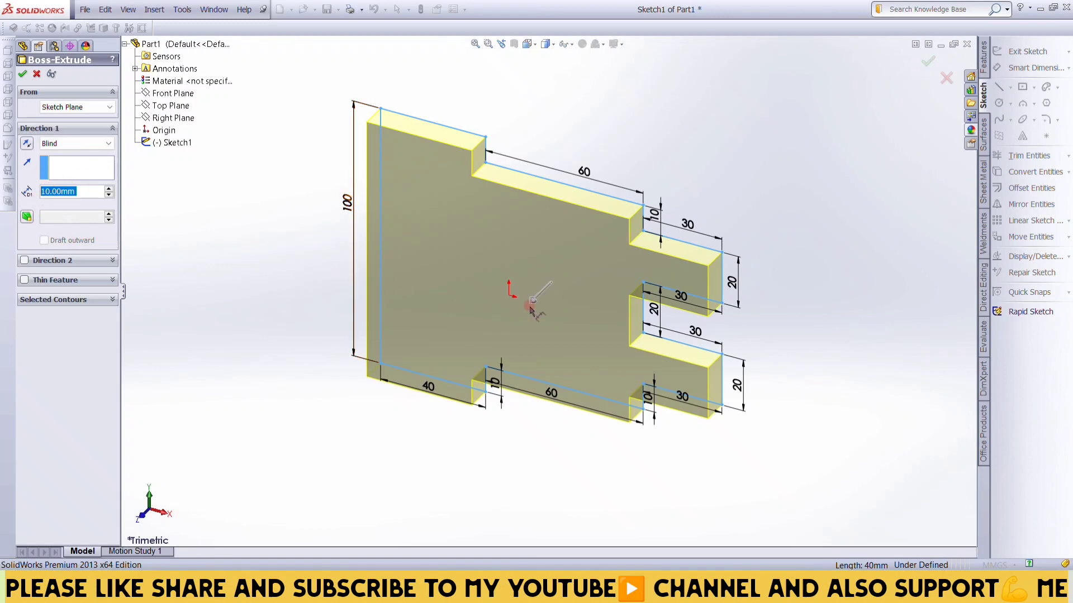
drag(533, 300, 521, 329)
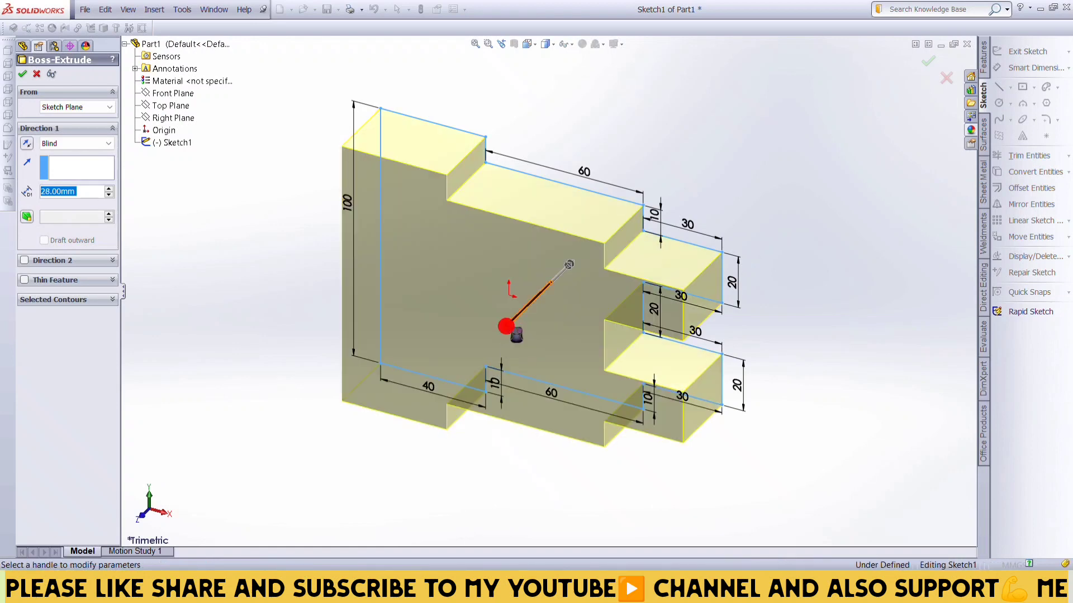
drag(516, 335, 488, 345)
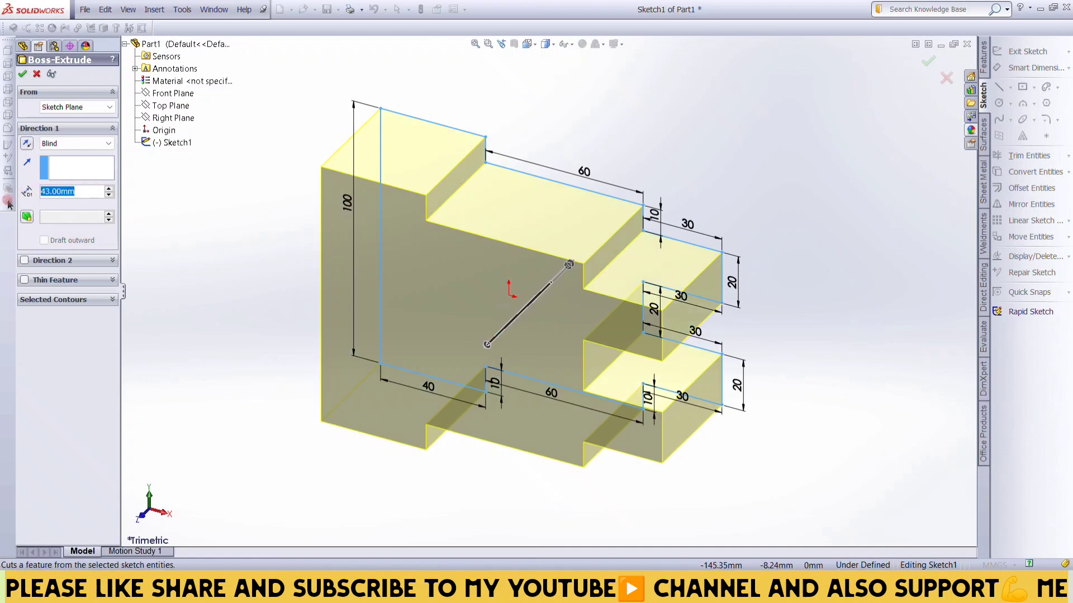
text(50)
key(Return)
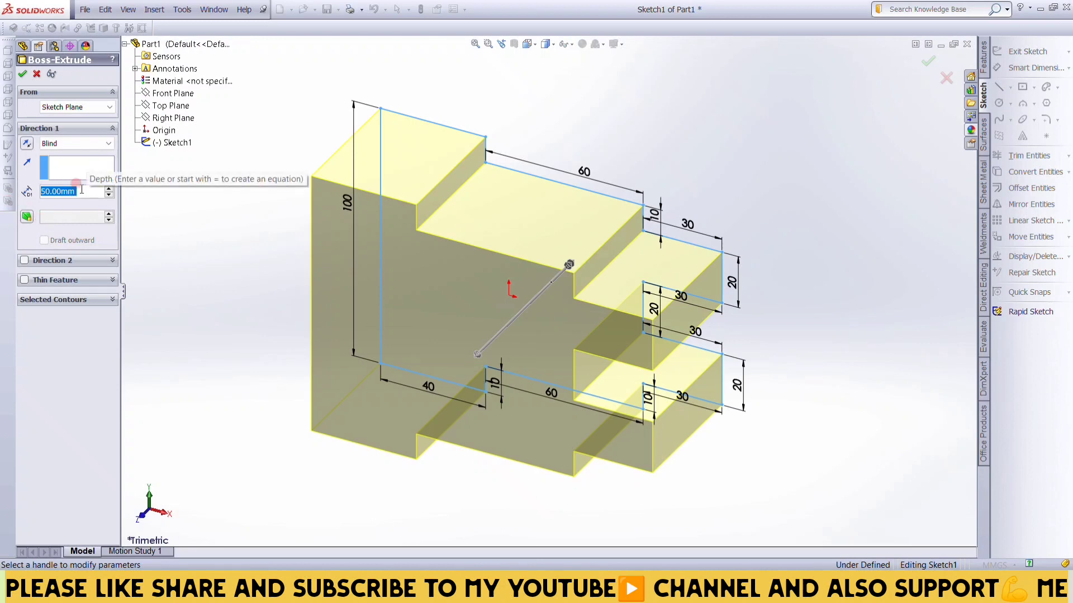
text(10)
key(Return)
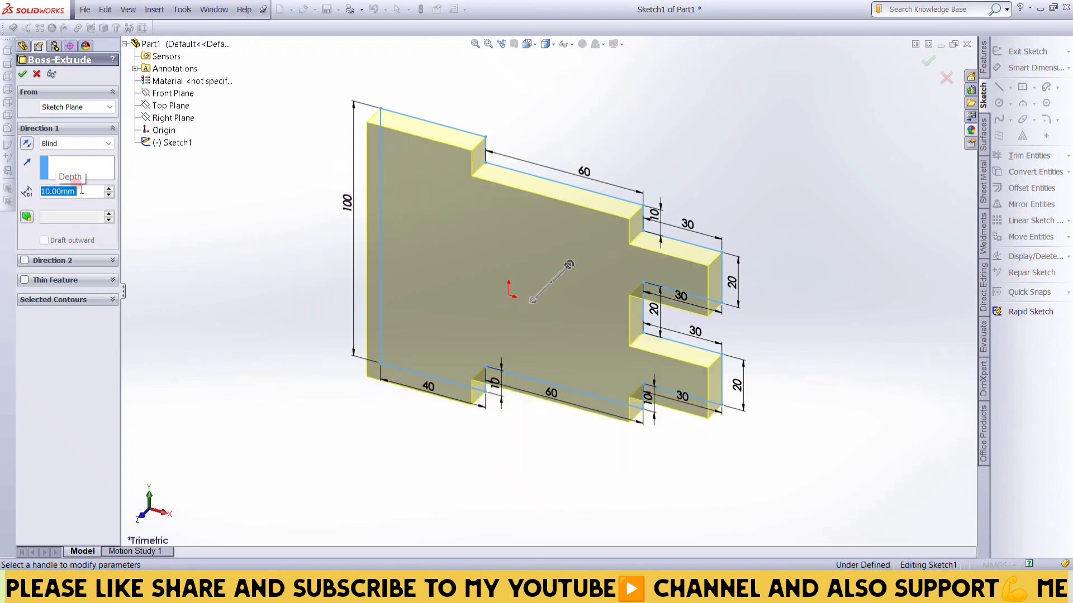
text(20)
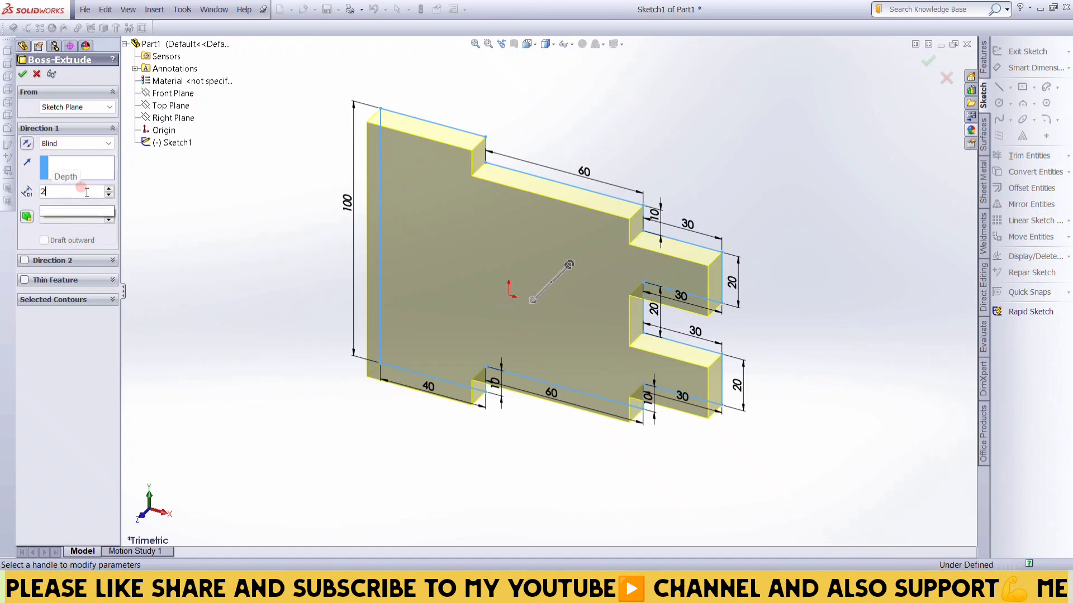
key(Return)
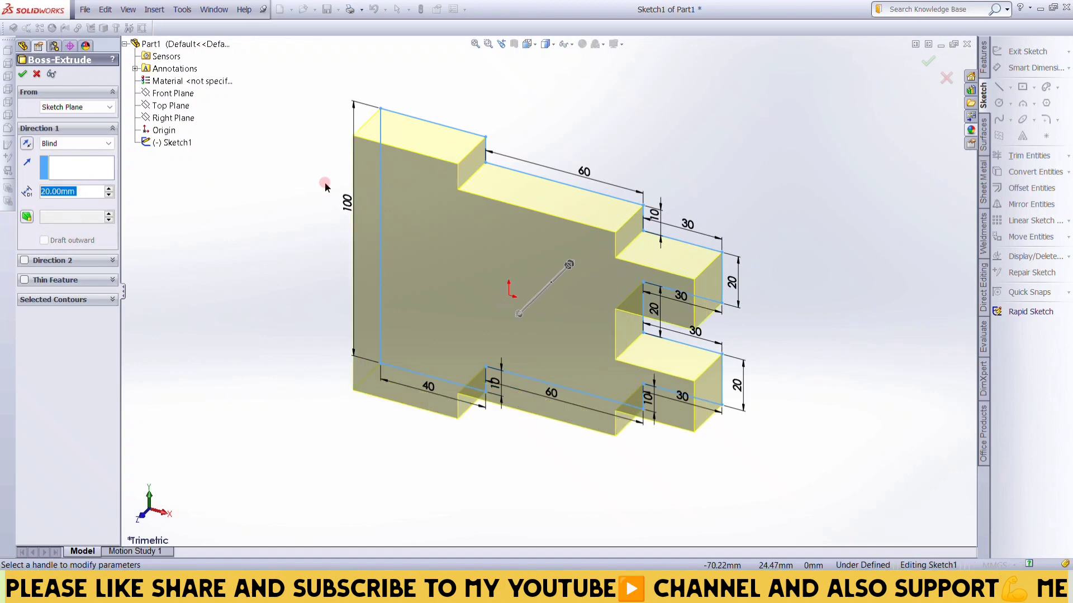
click(23, 75)
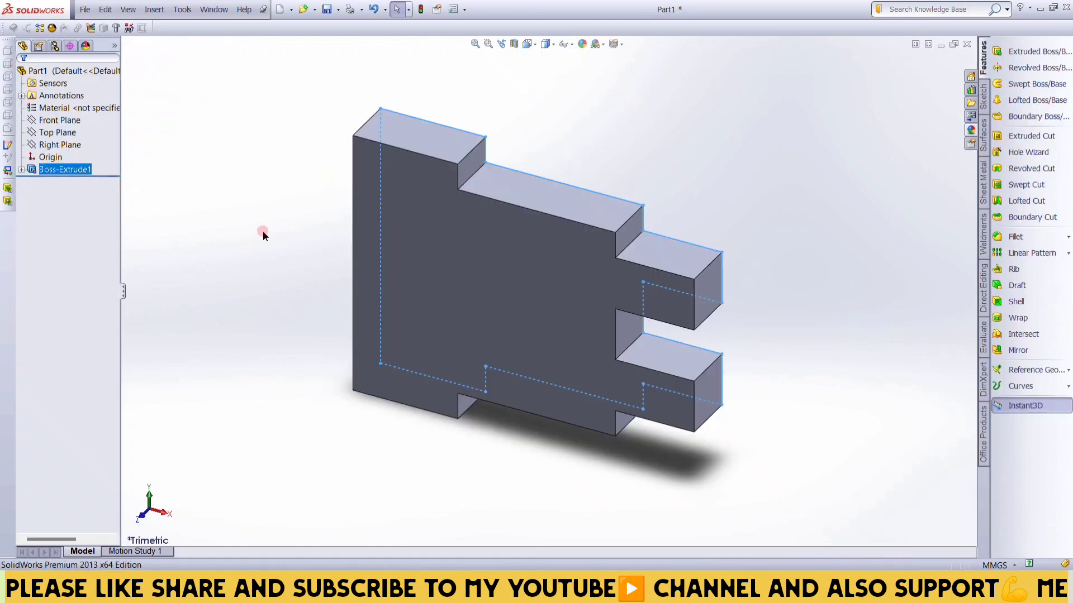
- Try selecting the front face, tall-block top and upper prong top, then clear the selection
click(263, 232)
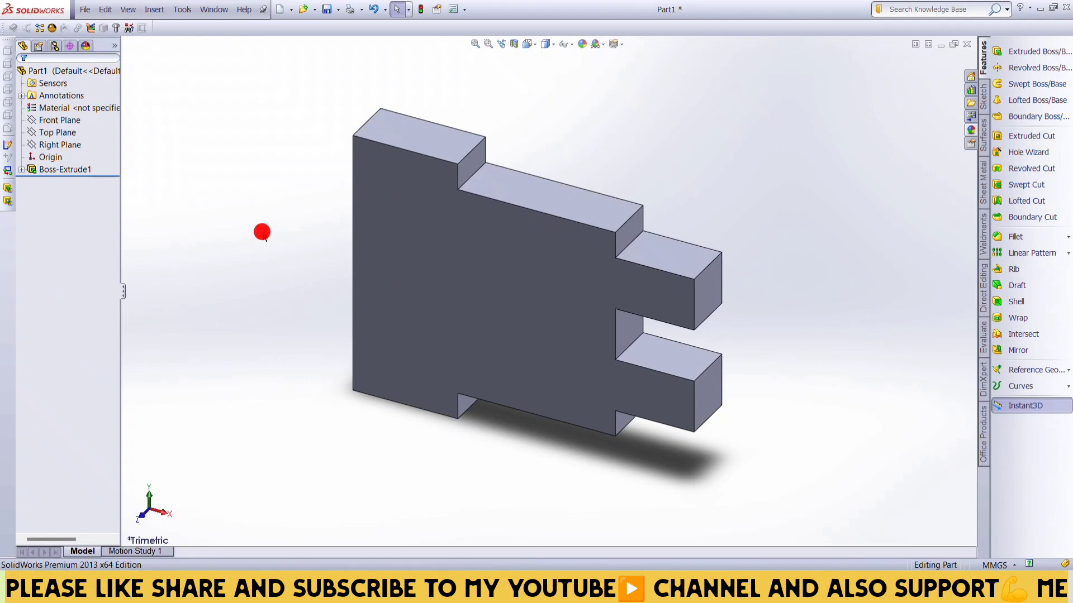
click(427, 175)
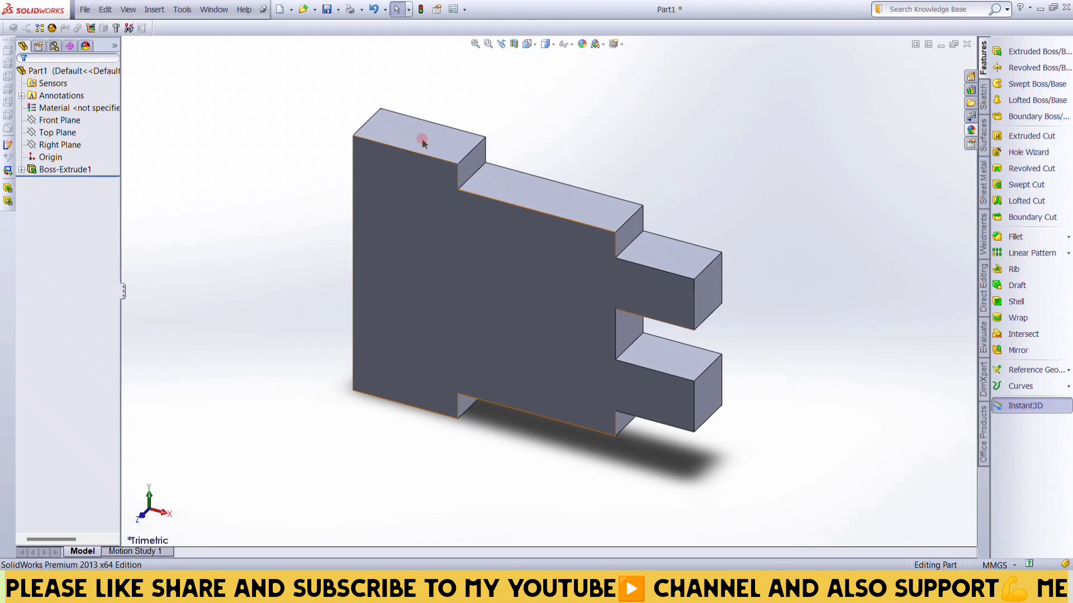
click(517, 183)
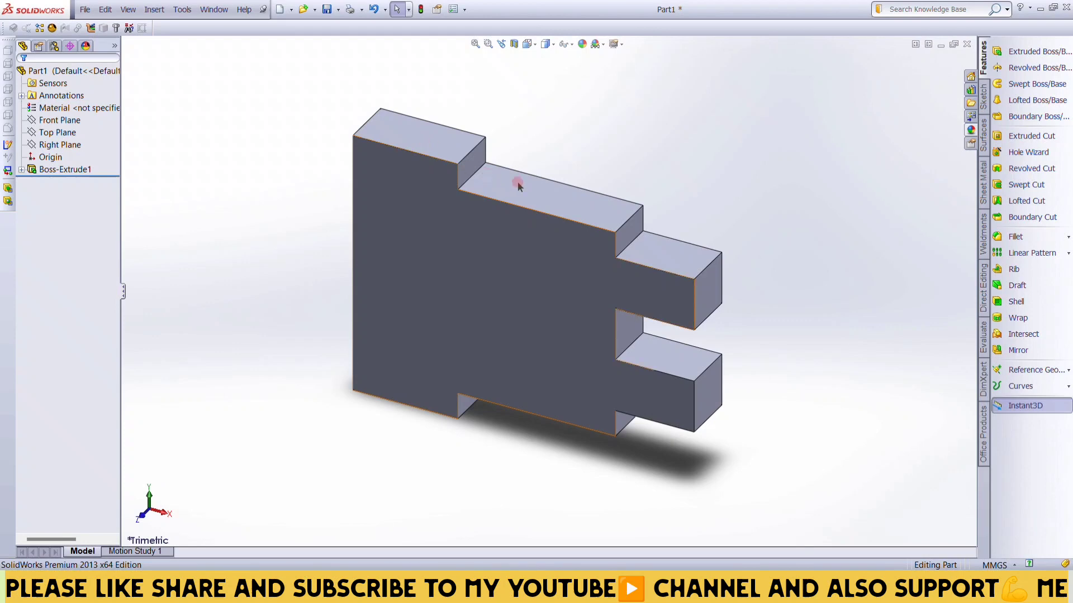
click(673, 256)
click(469, 349)
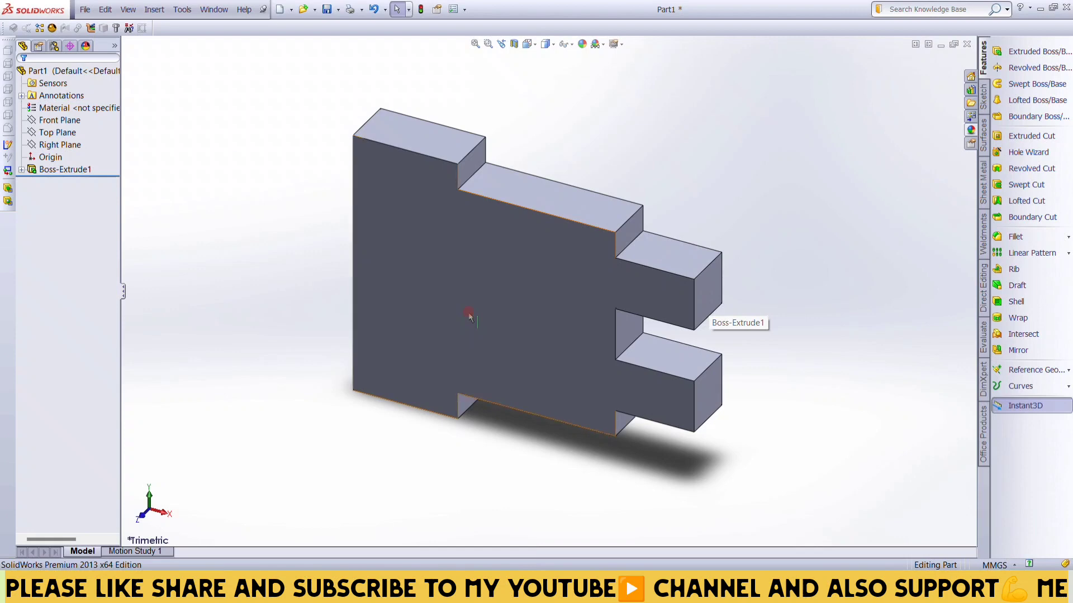
click(555, 100)
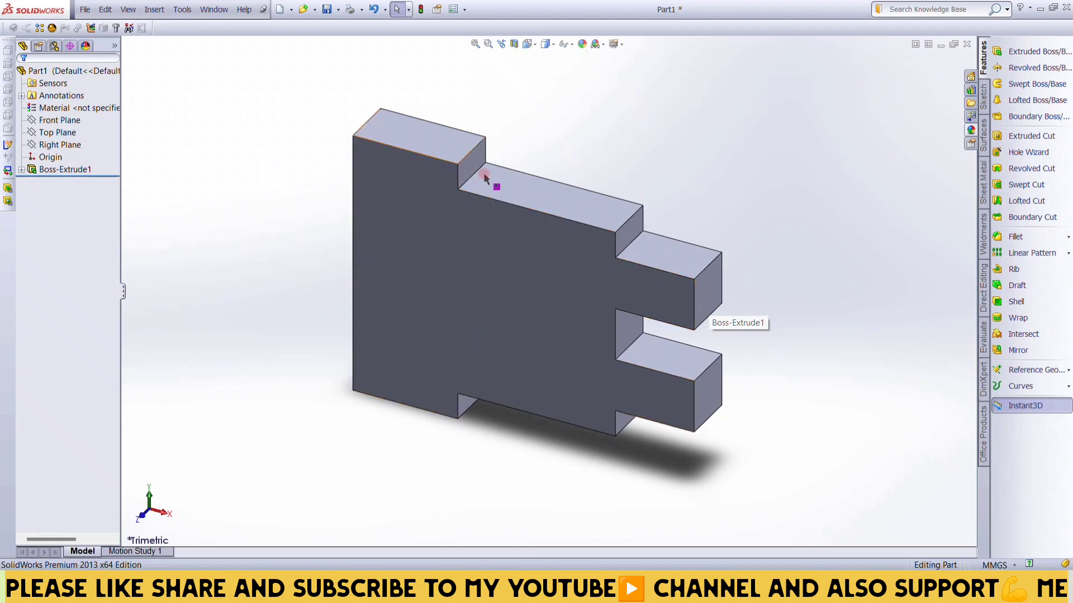
- Pick various top and prong faces, finally settling on the plate's large front face
click(549, 190)
click(427, 132)
click(412, 136)
ctrl+click(569, 207)
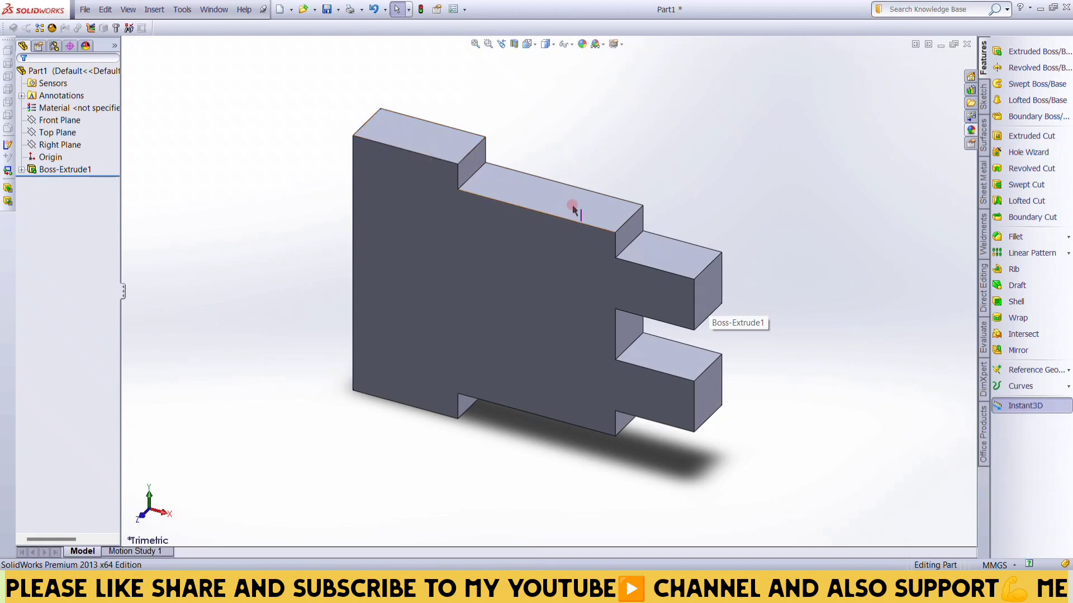
ctrl+click(666, 255)
ctrl+click(709, 402)
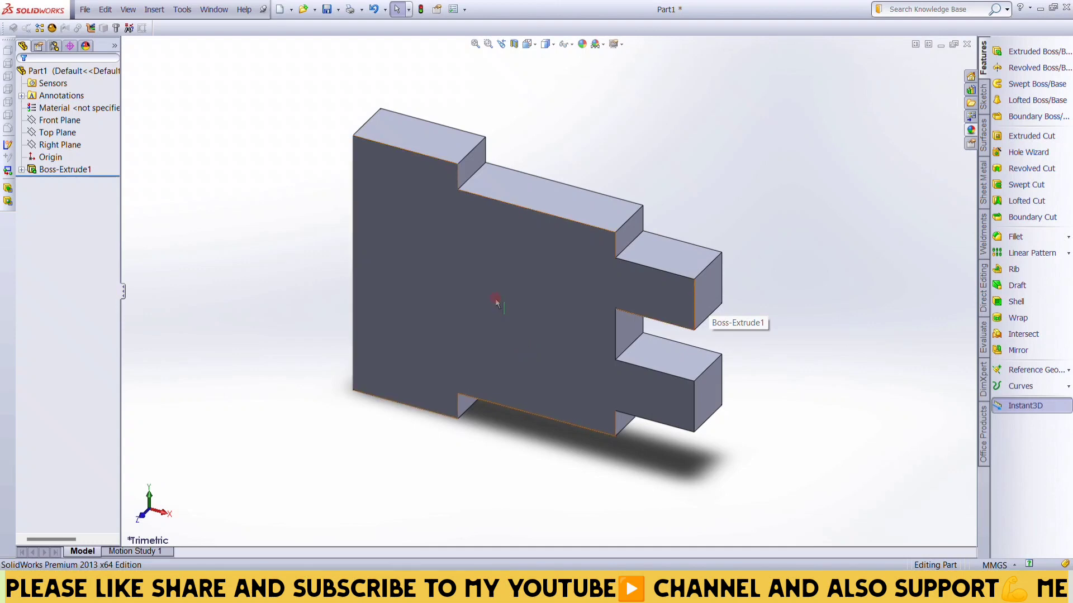
click(496, 302)
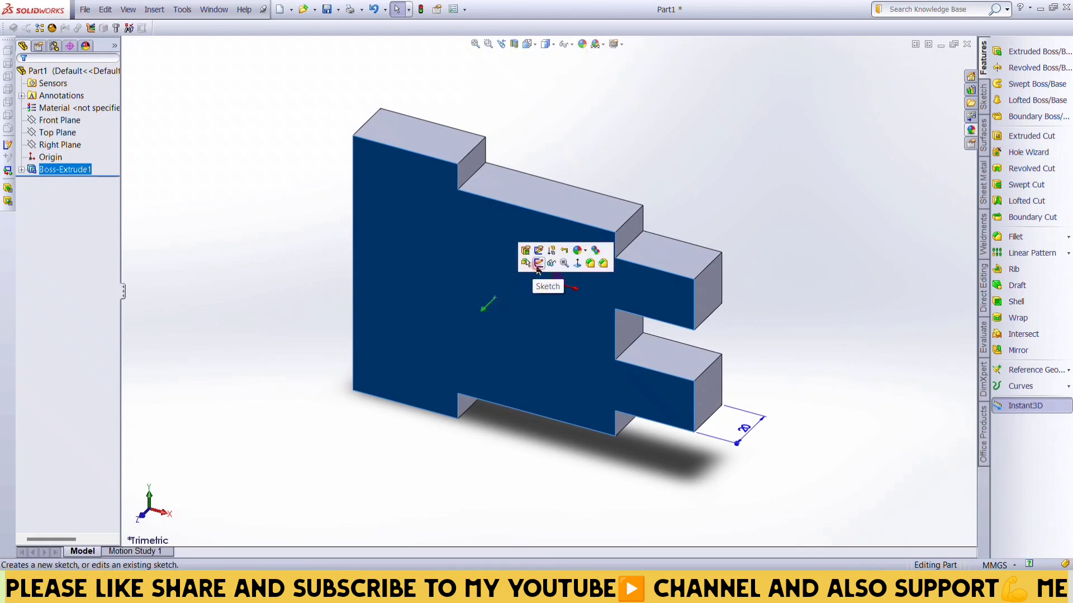
- View the front face Normal To, start an Extruded Cut sketch on it, and choose Polygon
click(577, 263)
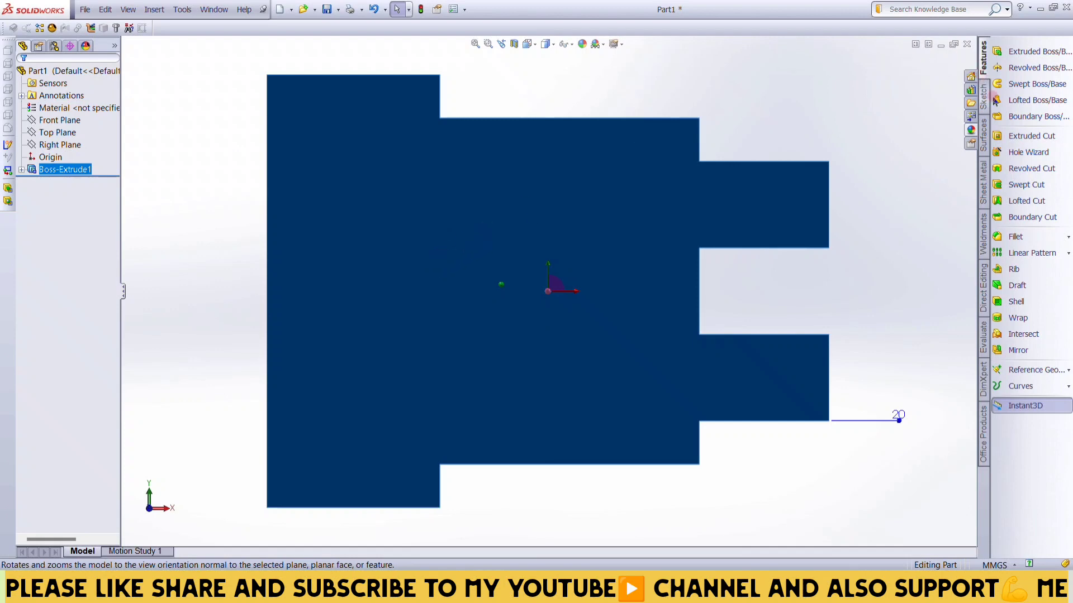
click(1018, 137)
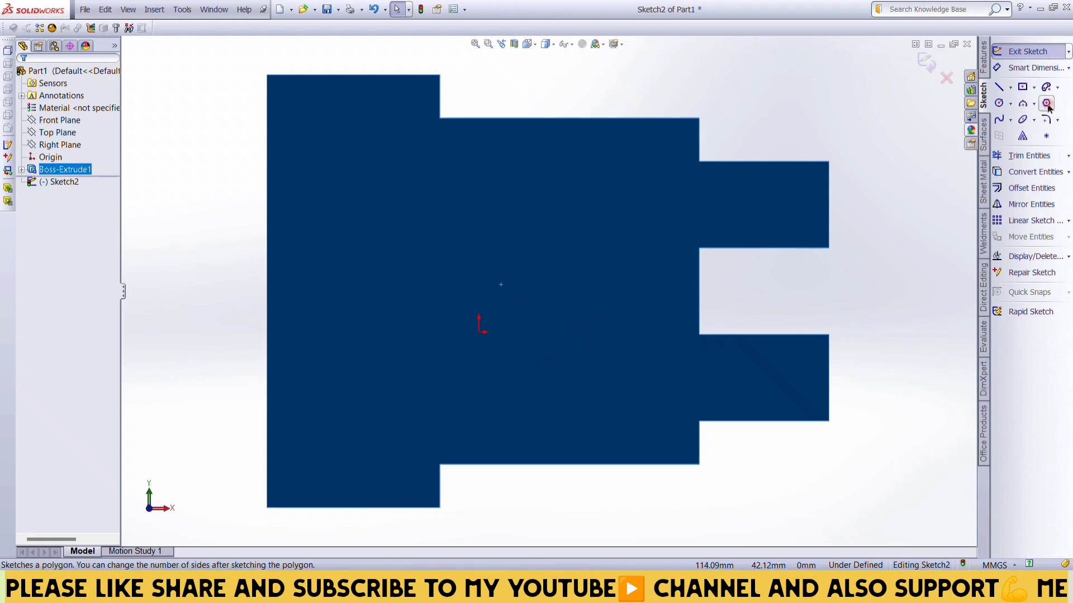
click(1047, 104)
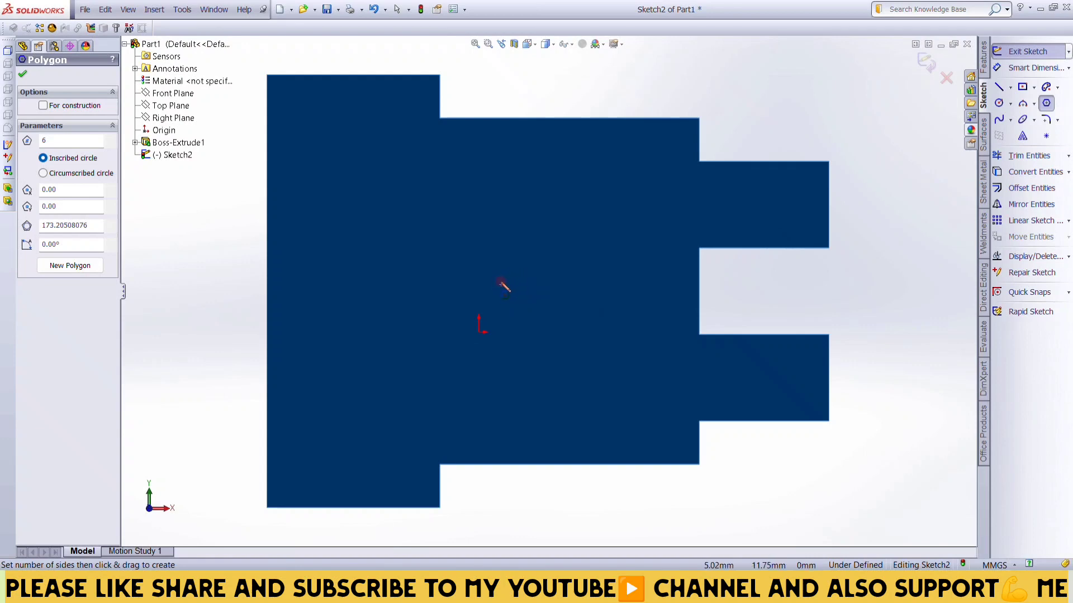
- Draw a polygon near the face centre, trying 8, 10 and 5 sides before settling on 6
mouse_move(500, 284)
mouse_down()
mouse_move(535, 369)
mouse_move(545, 353)
mouse_move(548, 371)
mouse_up()
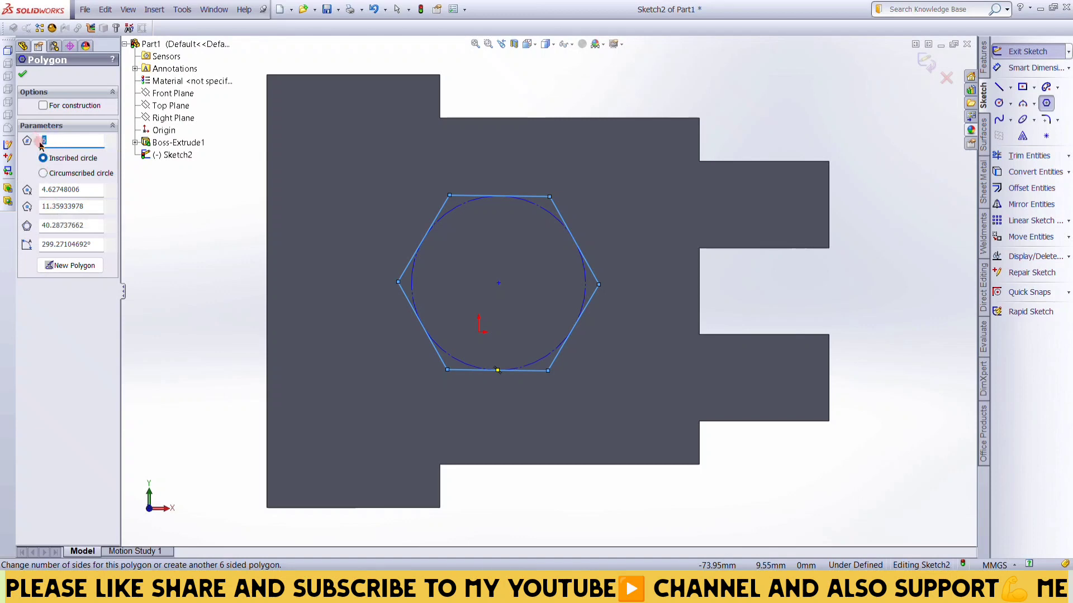
text(8)
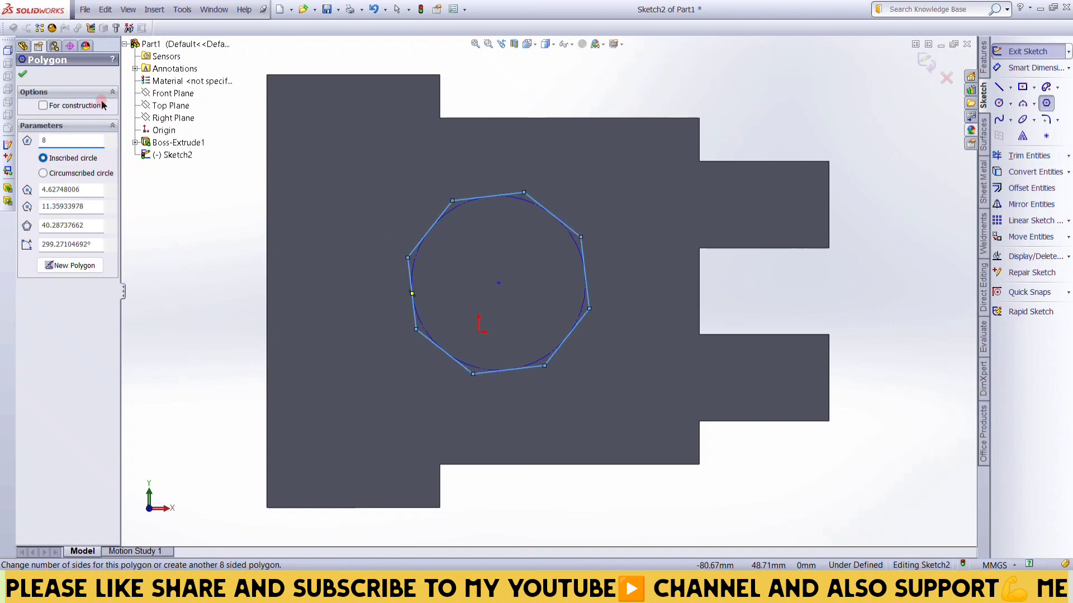
click(42, 140)
text(10)
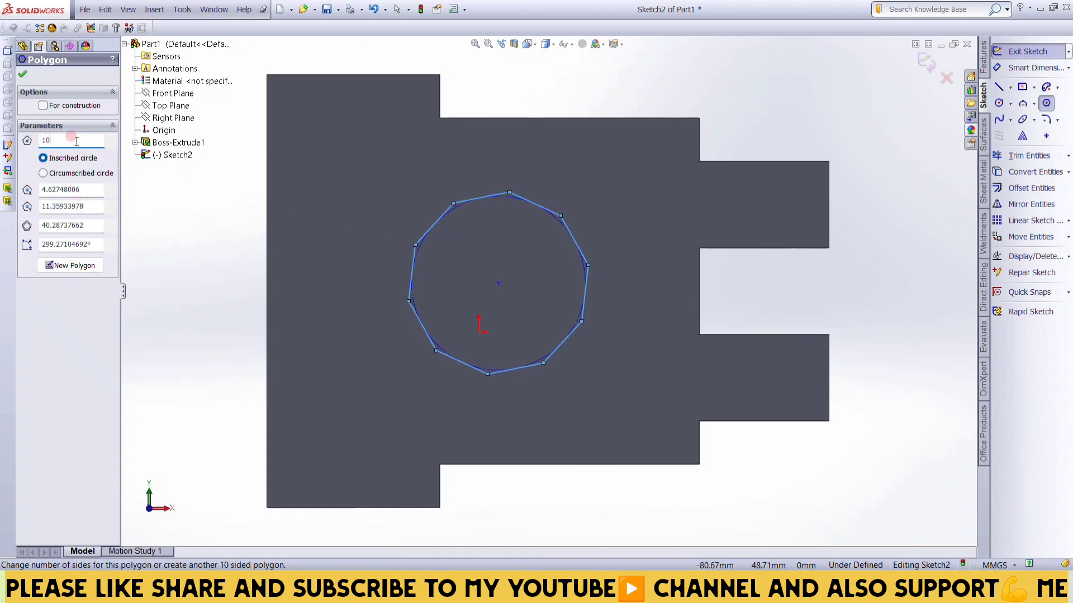
double_click(40, 141)
text(5)
click(11, 136)
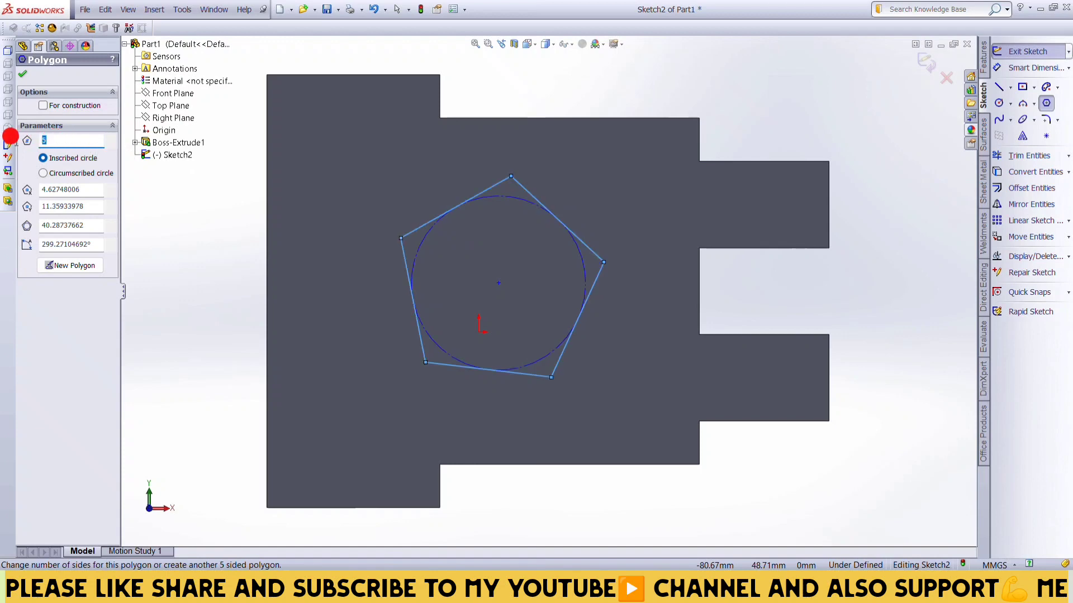
text(6)
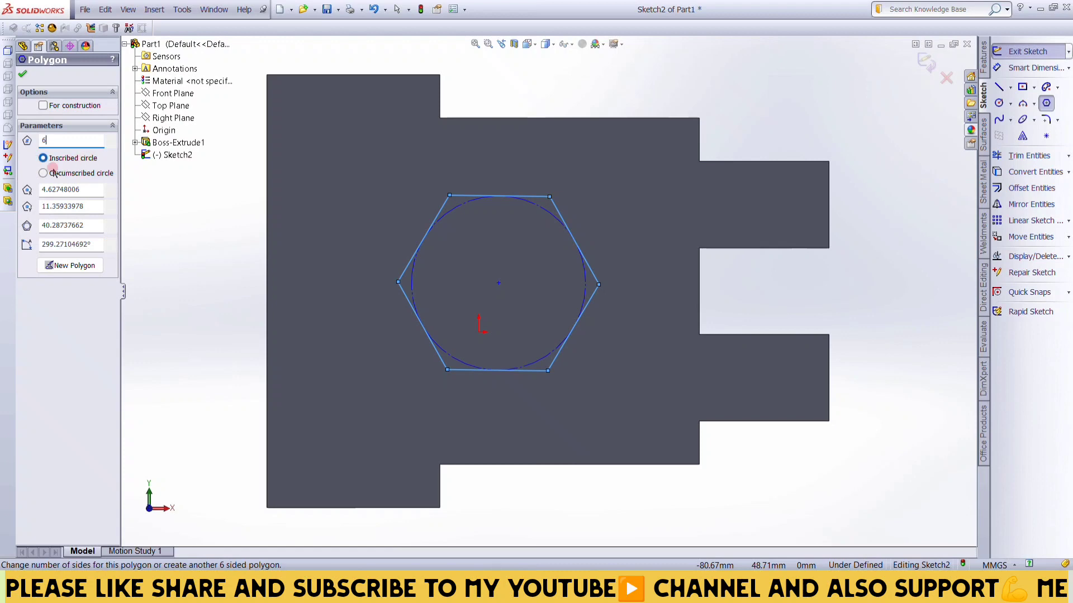
- Size the hexagon by an inscribed circle of 50 and finish the polygon
click(43, 174)
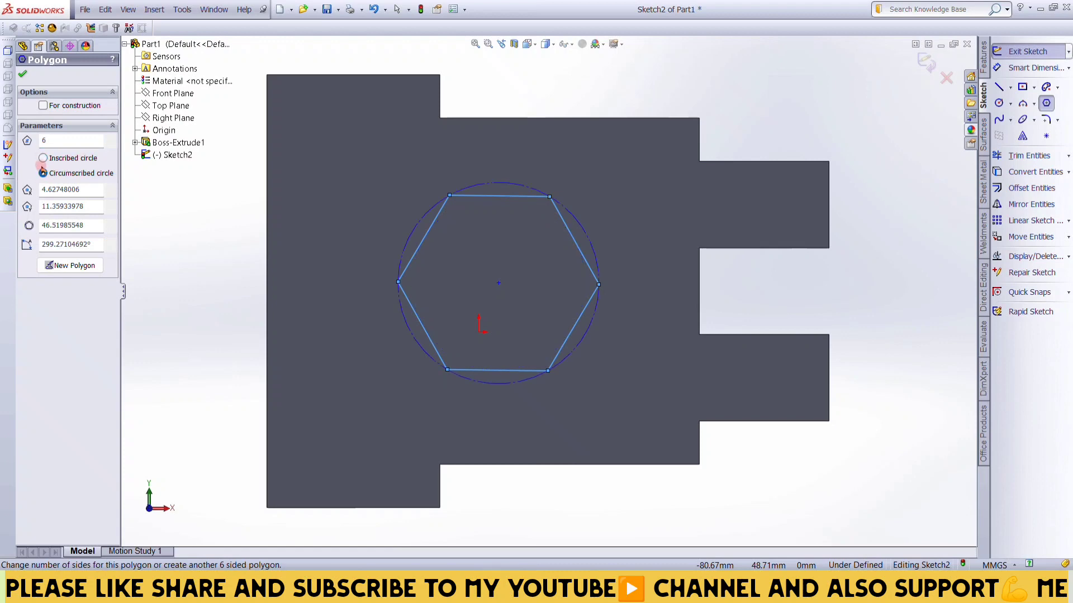
click(43, 159)
click(43, 173)
click(43, 159)
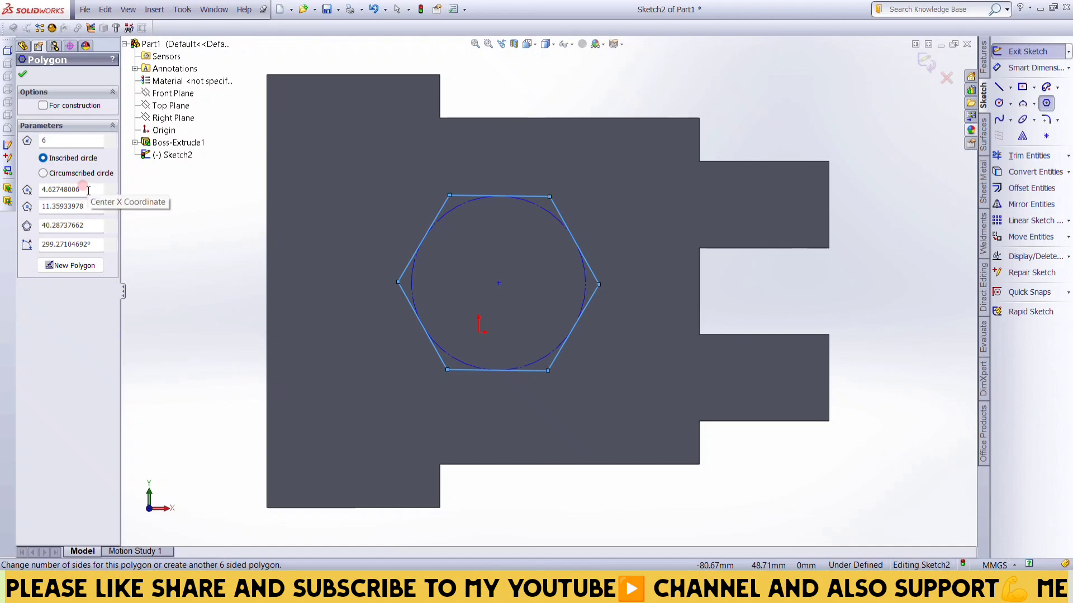
click(82, 224)
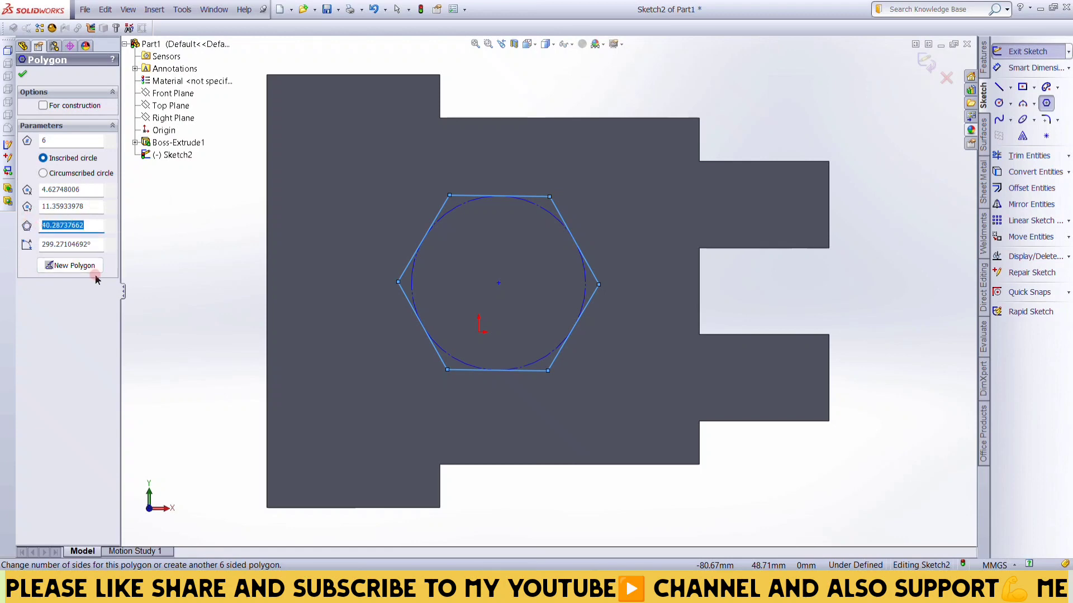
text(50)
key(Return)
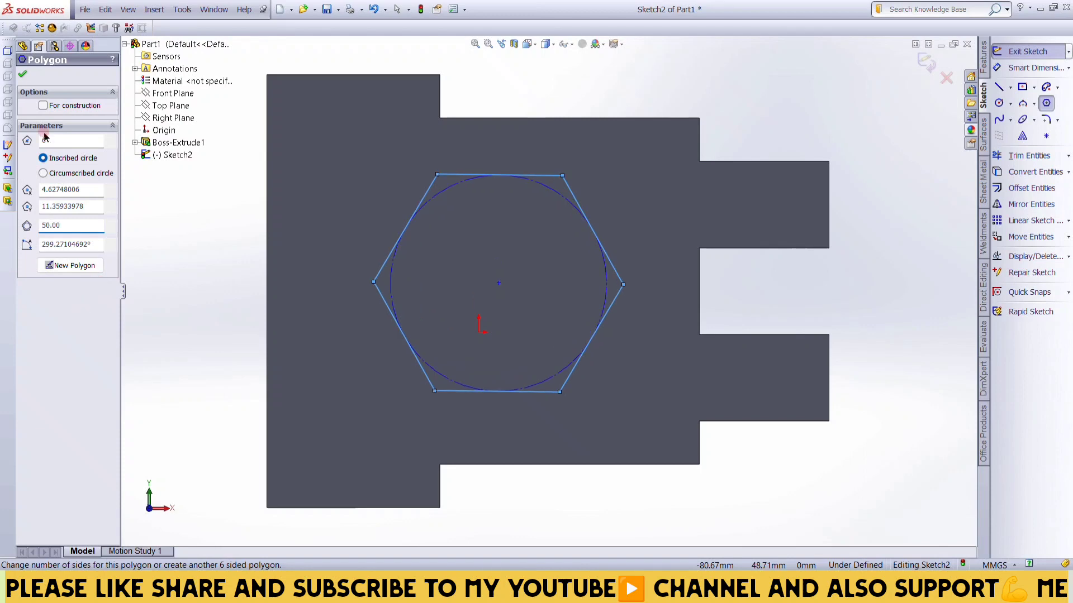
click(22, 75)
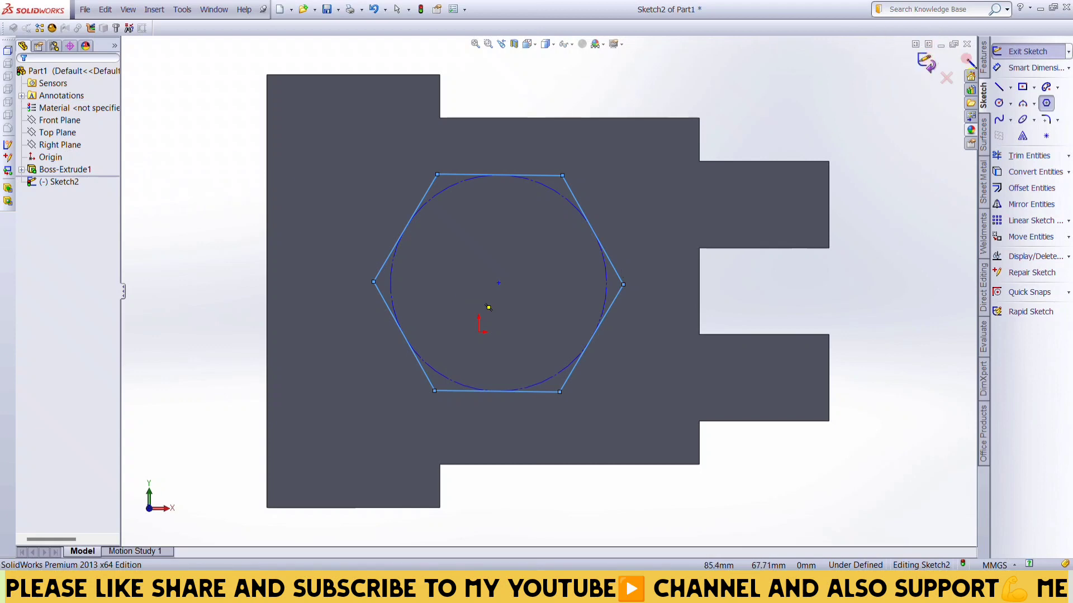
- Exit the sketch, inspect the Blind 20 mm hexagonal cut preview, and accept it
click(1025, 54)
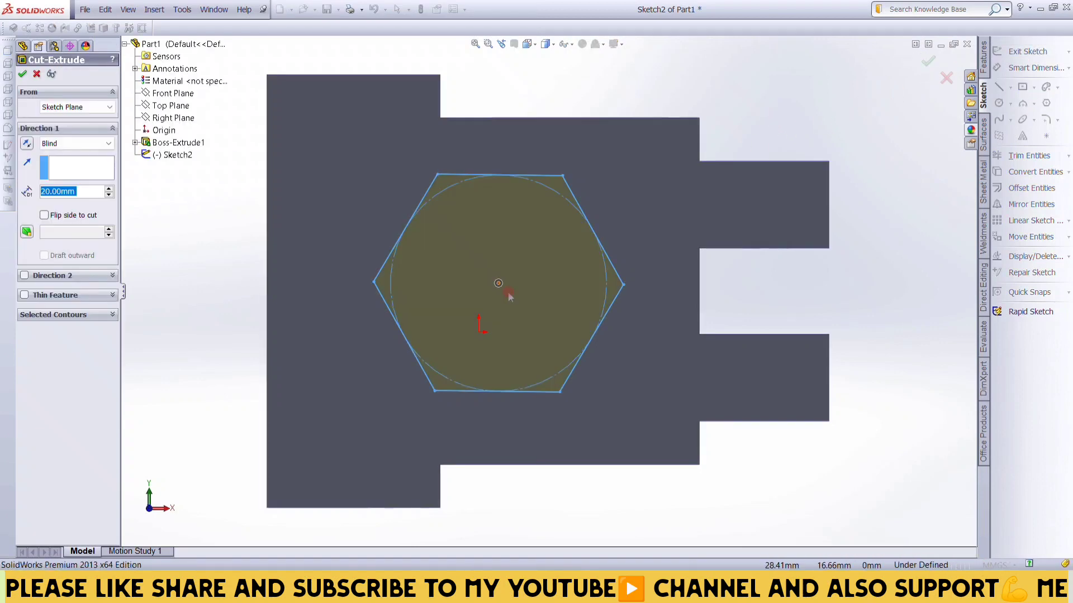
scroll(496, 284, down, 1)
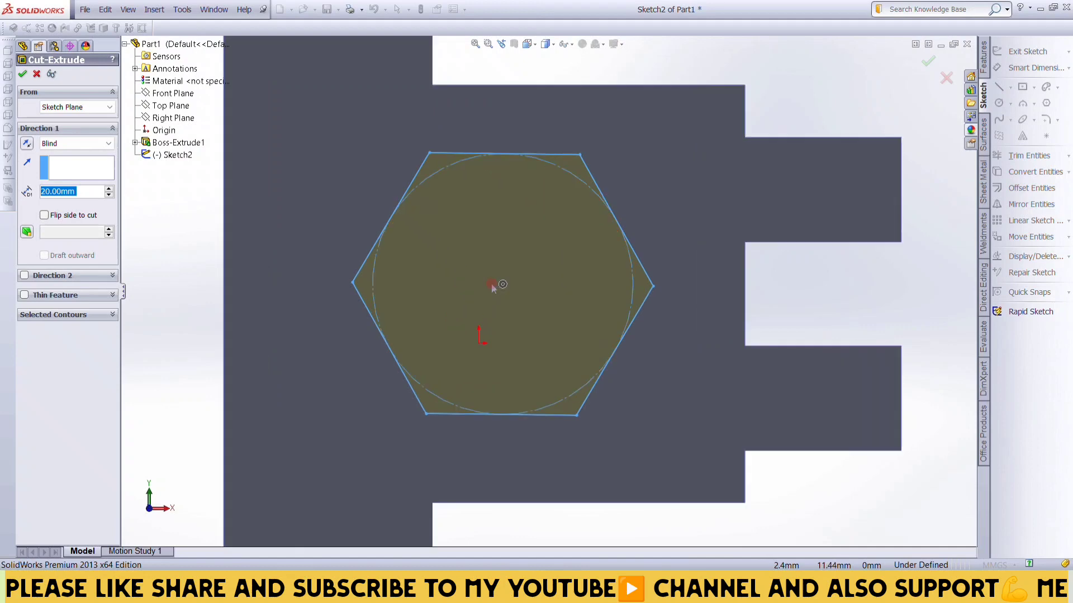
scroll(497, 285, down, 1)
scroll(501, 287, up, 3)
scroll(503, 286, down, 1)
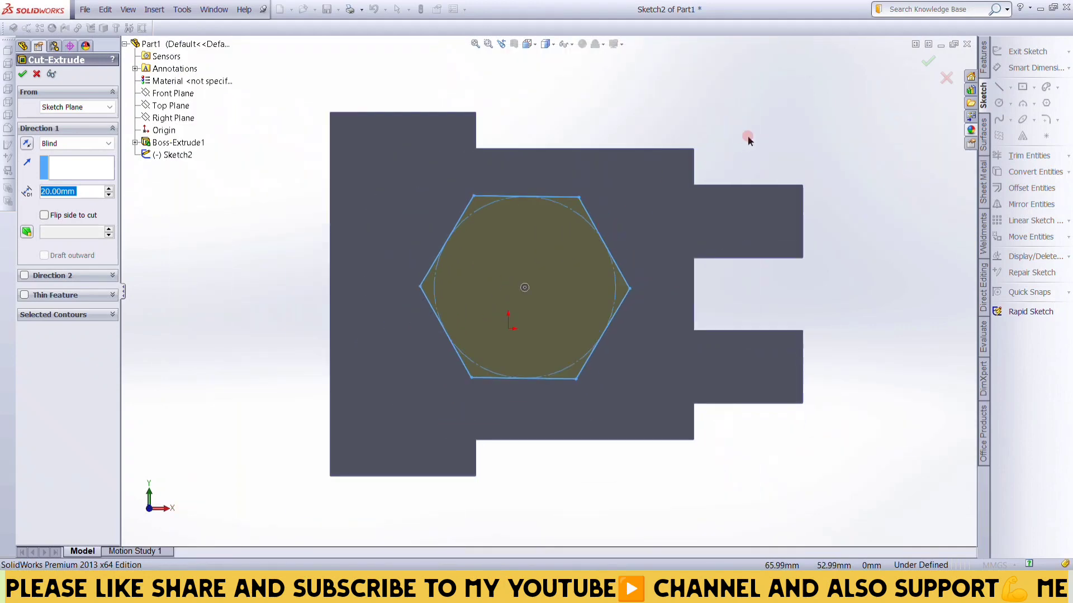
mouse_move(766, 133)
middle_down()
mouse_move(748, 135)
mouse_move(734, 202)
mouse_move(746, 248)
mouse_move(743, 343)
mouse_move(735, 264)
mouse_move(772, 147)
mouse_move(742, 118)
middle_up()
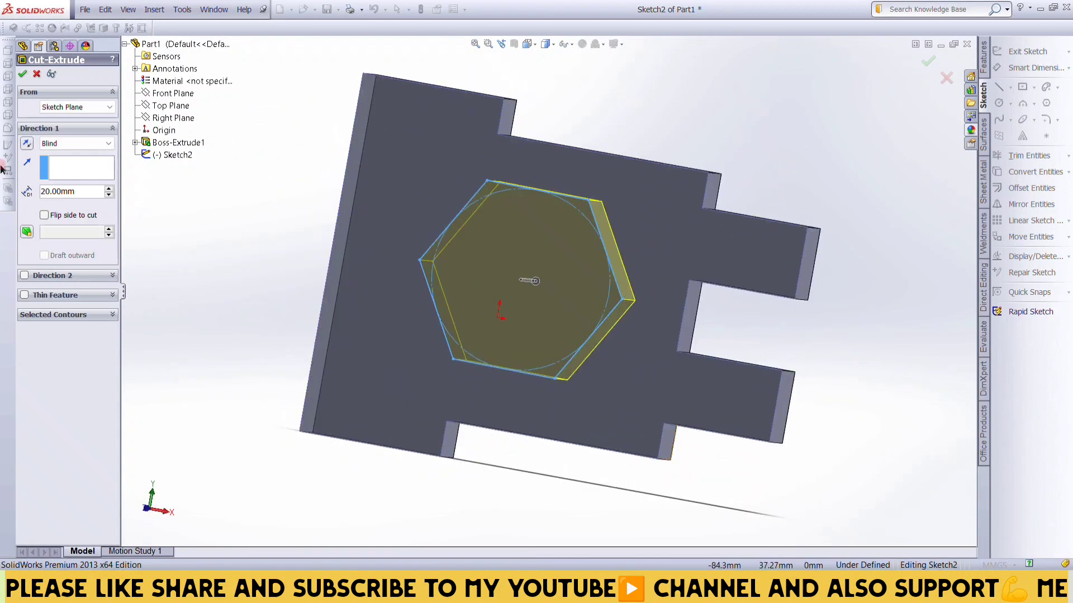
click(57, 192)
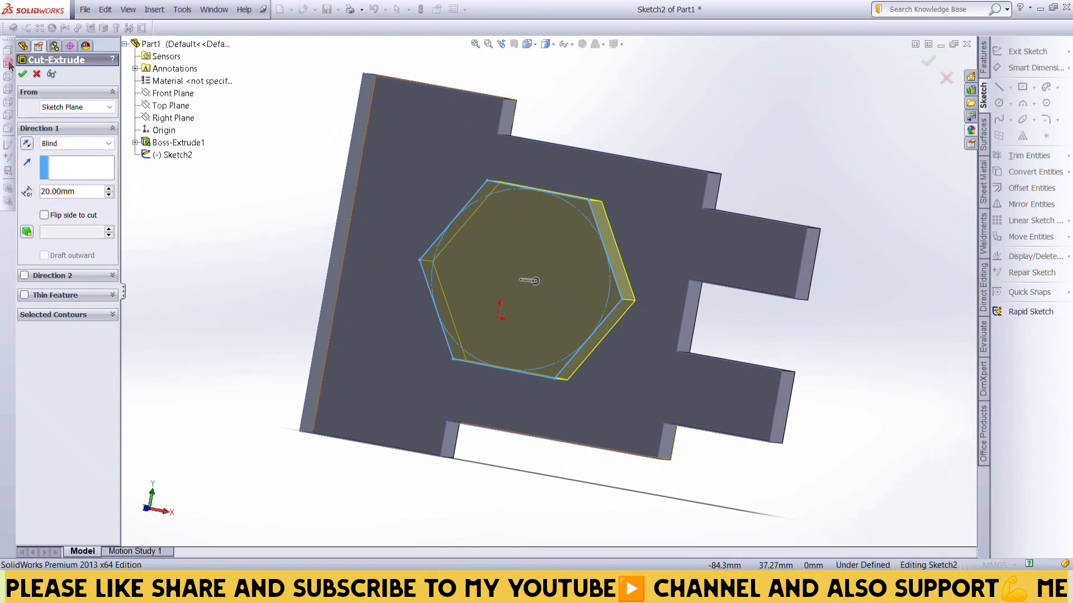
click(23, 74)
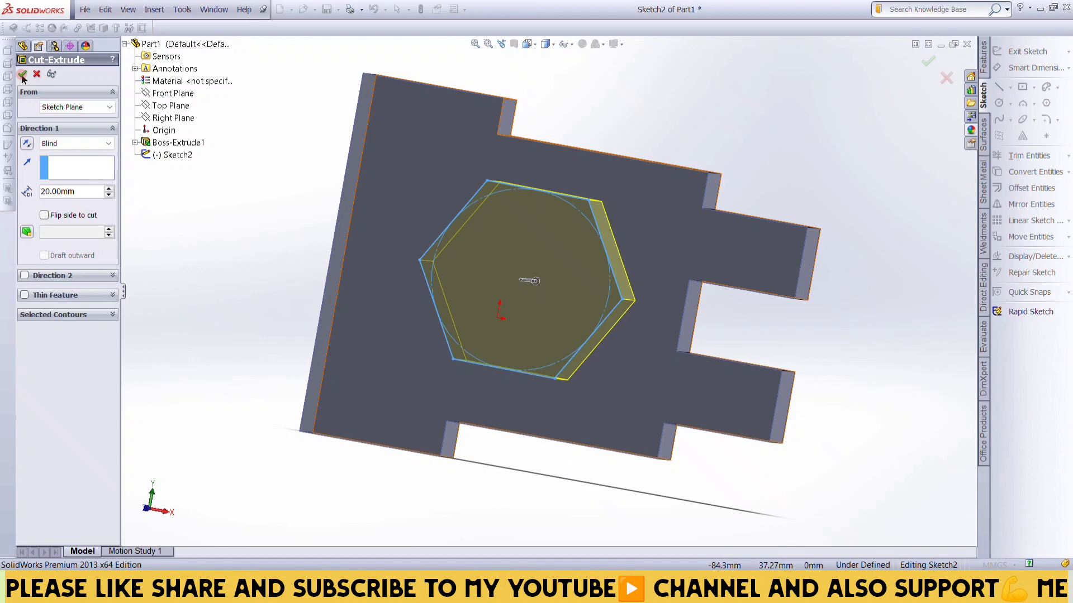
click(22, 76)
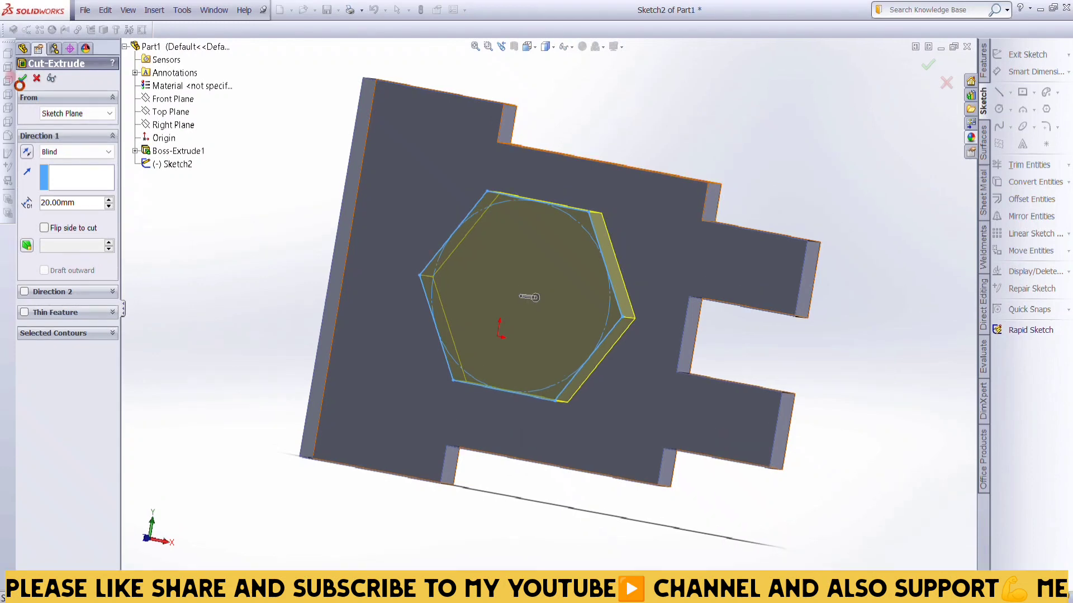
- Confirm Cut-Extrude1 and orbit the part to inspect the hexagonal pocket
click(21, 80)
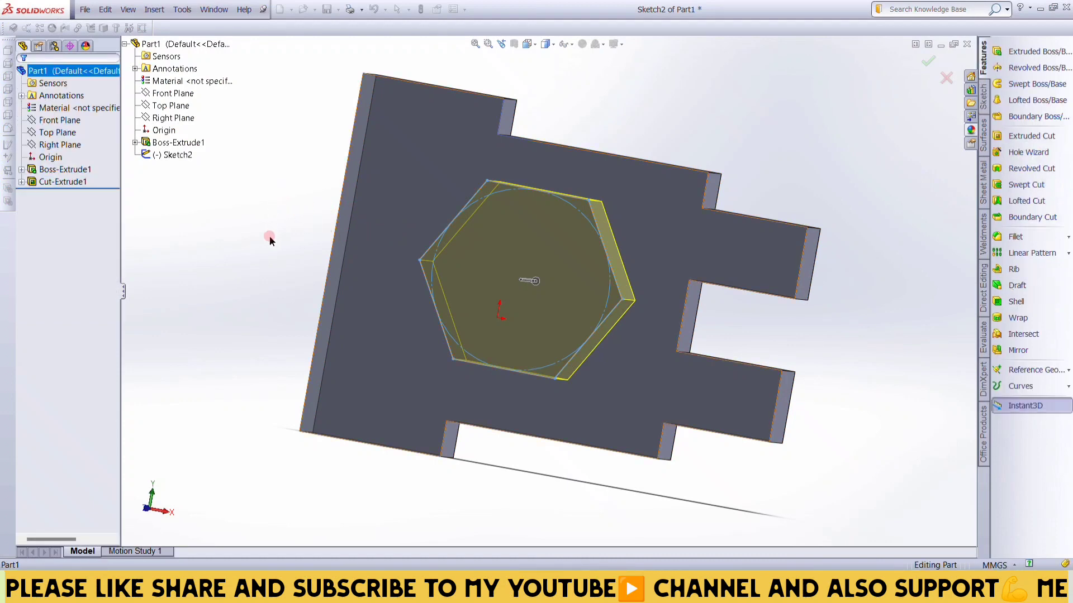
mouse_move(238, 196)
middle_down()
mouse_move(215, 292)
mouse_move(208, 283)
mouse_move(262, 154)
mouse_move(230, 151)
mouse_move(217, 182)
mouse_move(232, 196)
middle_up()
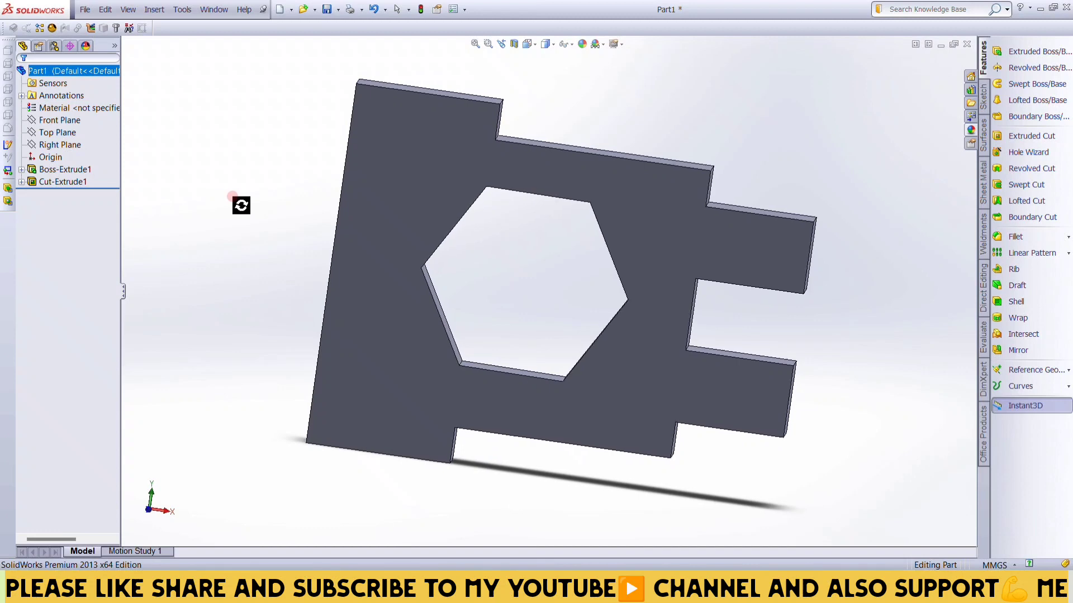
mouse_move(273, 173)
middle_down()
mouse_move(257, 250)
mouse_move(344, 144)
middle_up()
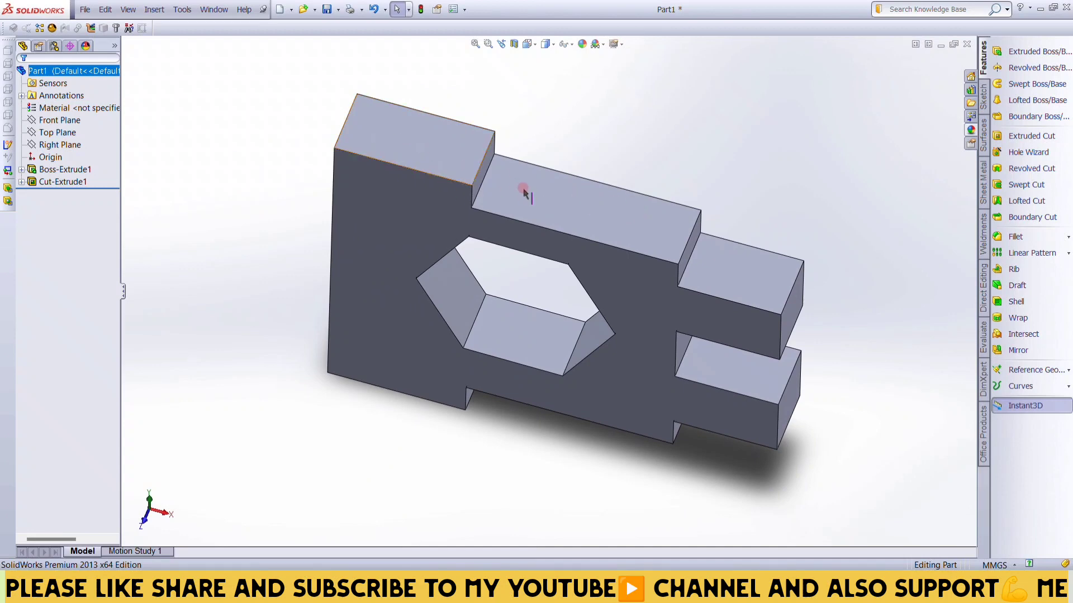
- Select the middle top face, view it Normal To, and start an Extruded Cut sketch there
click(570, 209)
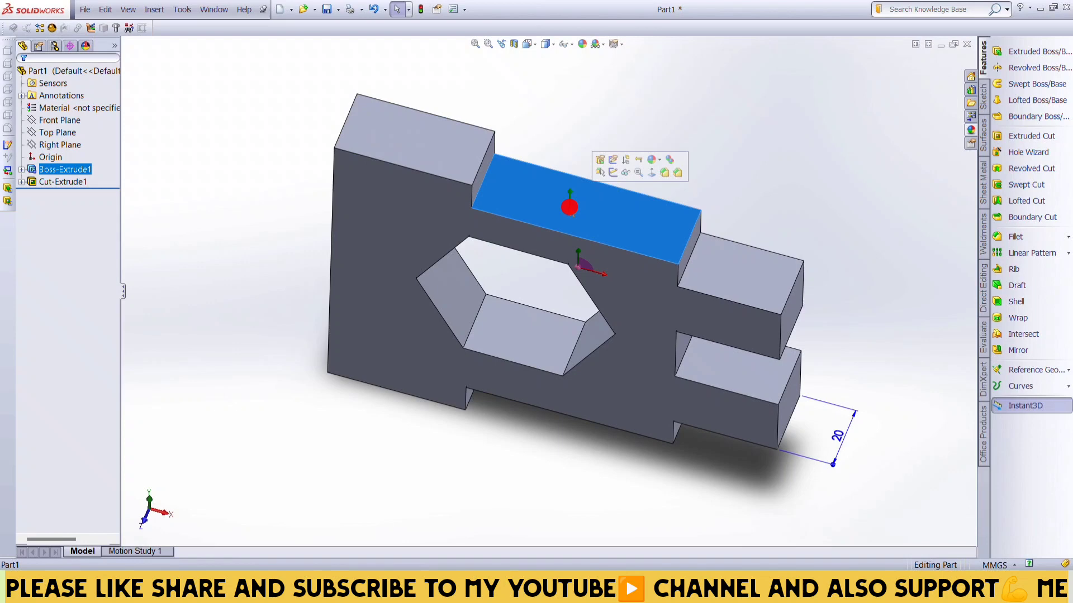
click(652, 172)
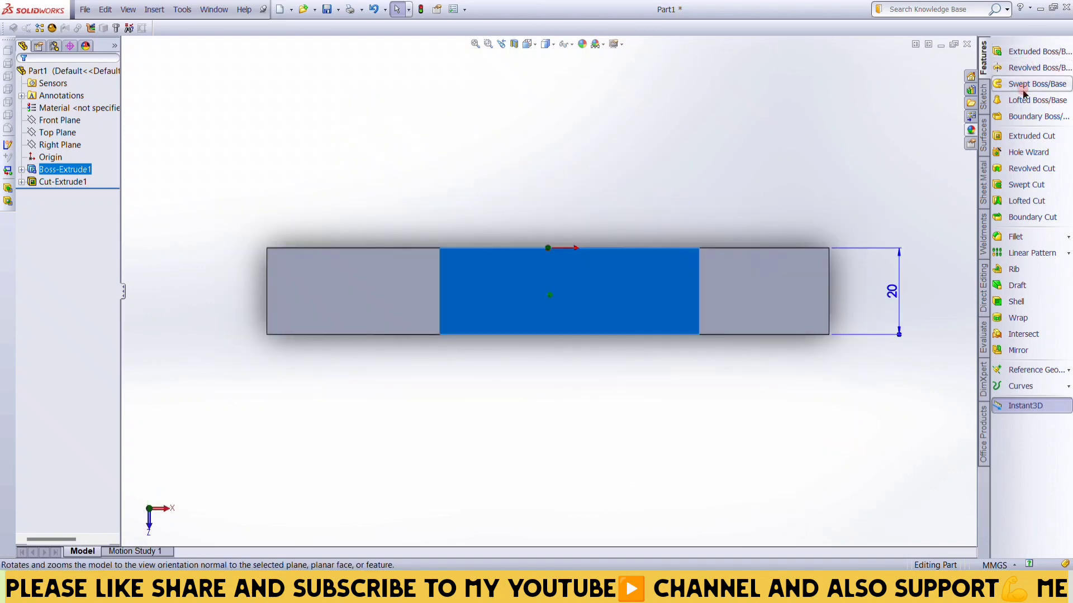
click(1025, 139)
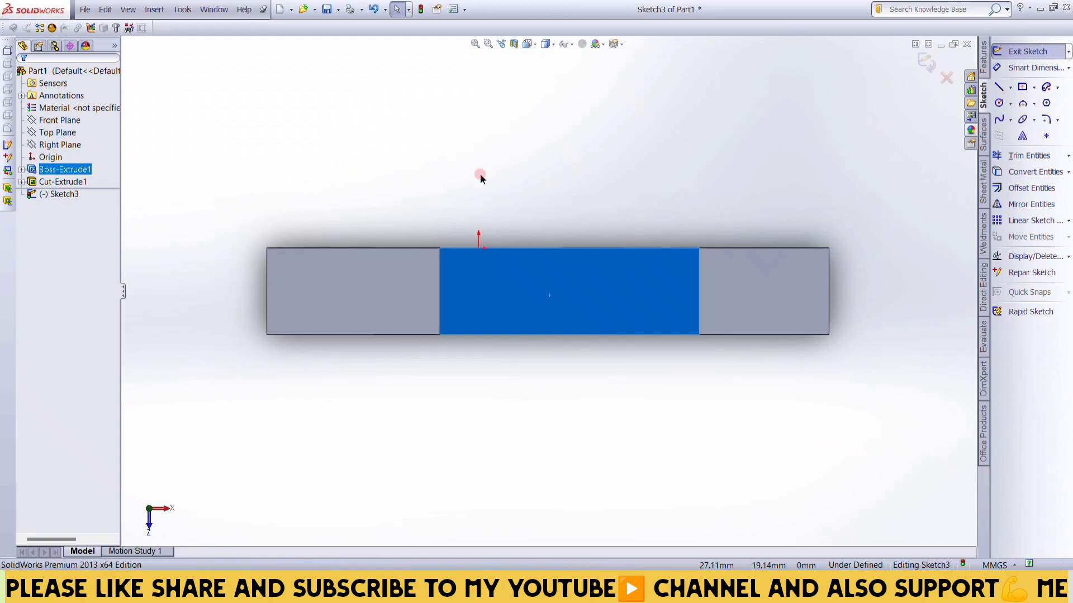
- Sketch a circle on the middle top face and set its radius to 6 mm
click(832, 77)
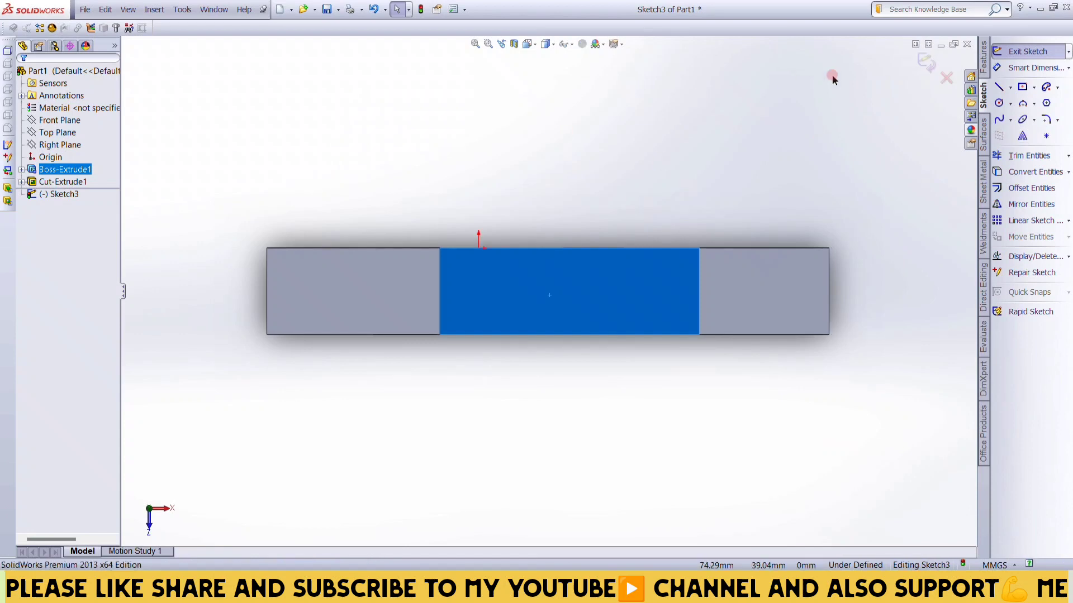
click(998, 103)
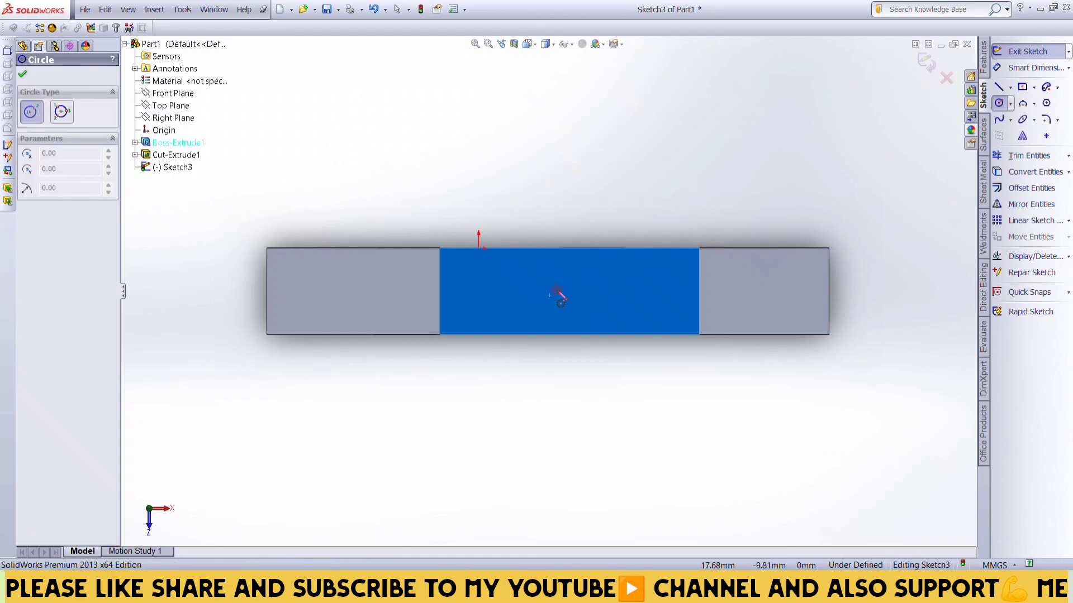
click(561, 290)
click(583, 300)
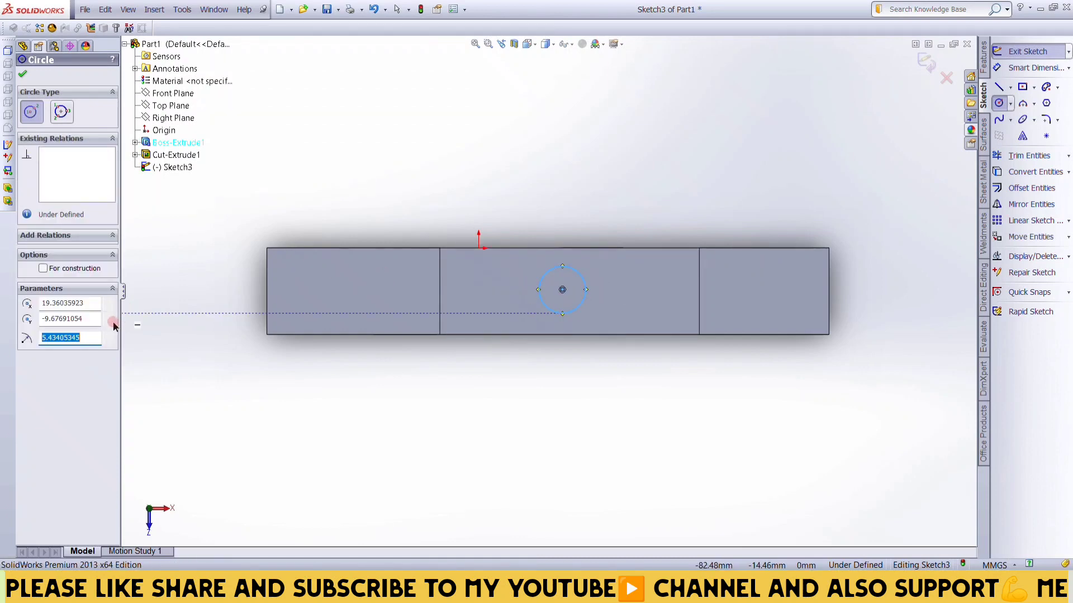
double_click(88, 336)
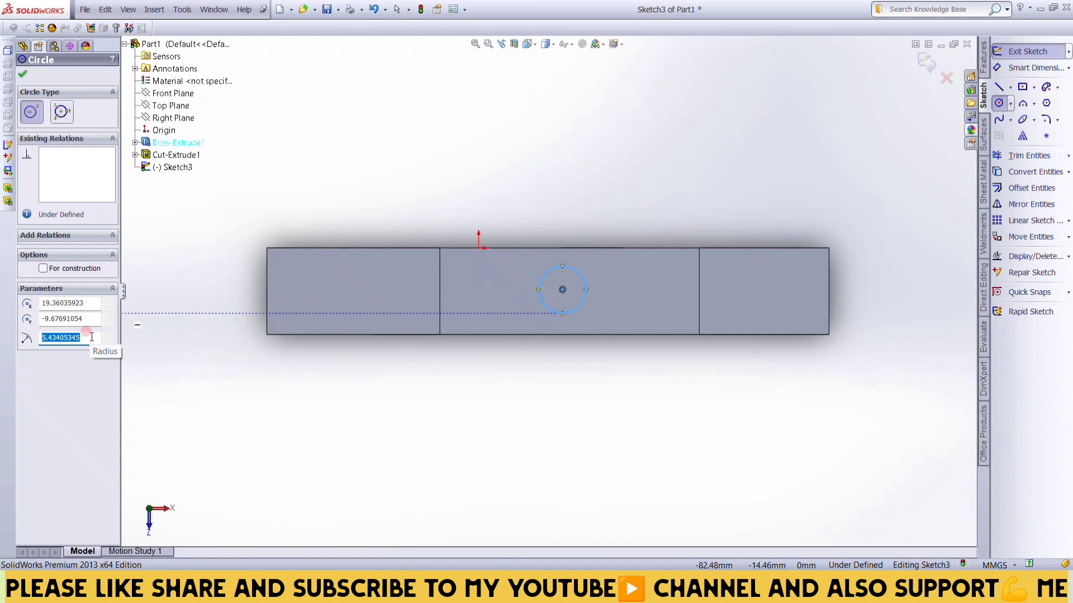
text(6)
key(Return)
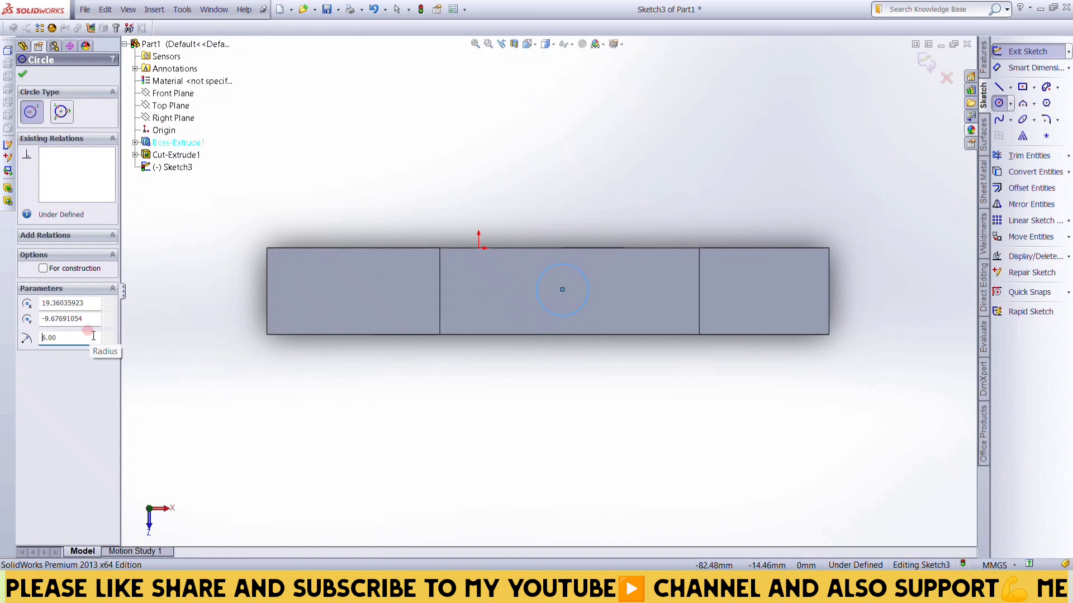
click(23, 74)
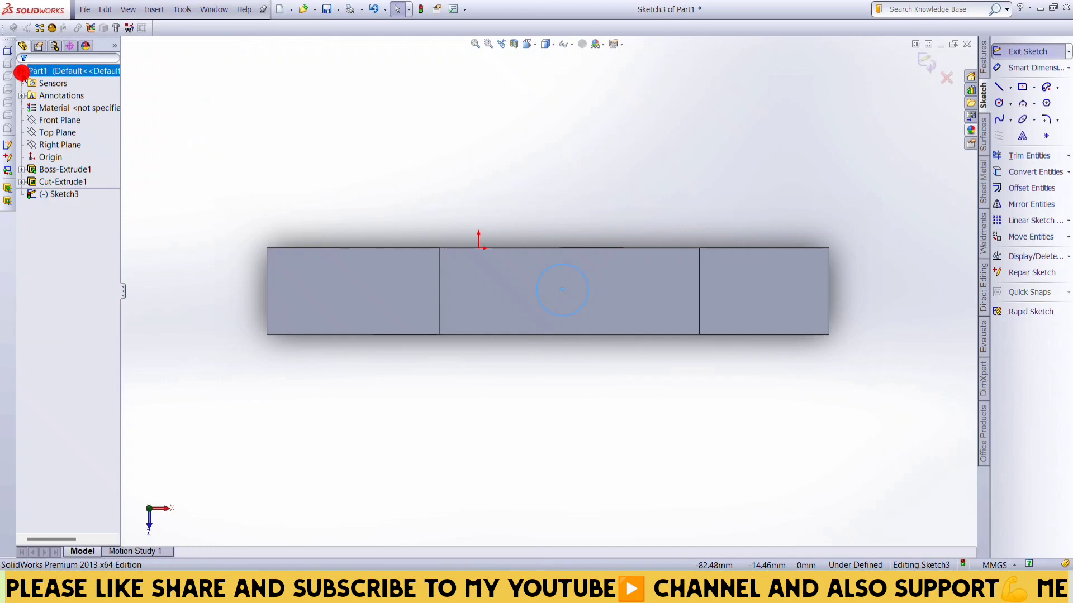
click(1023, 64)
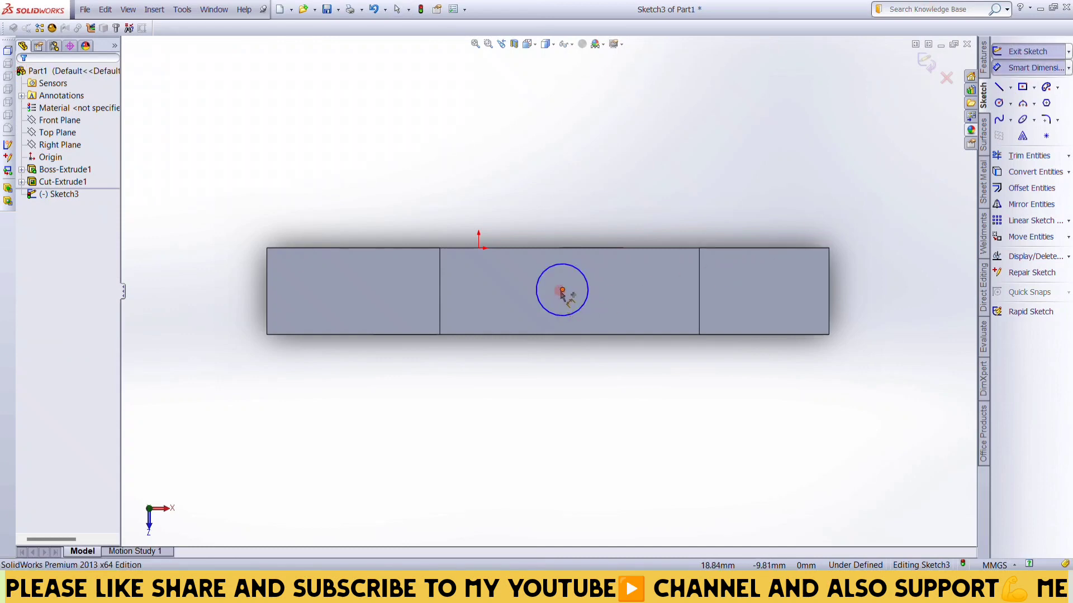
- Dimension the circle centre 30 mm from the vertical edge and 10 mm from the bottom edge
click(562, 290)
click(700, 293)
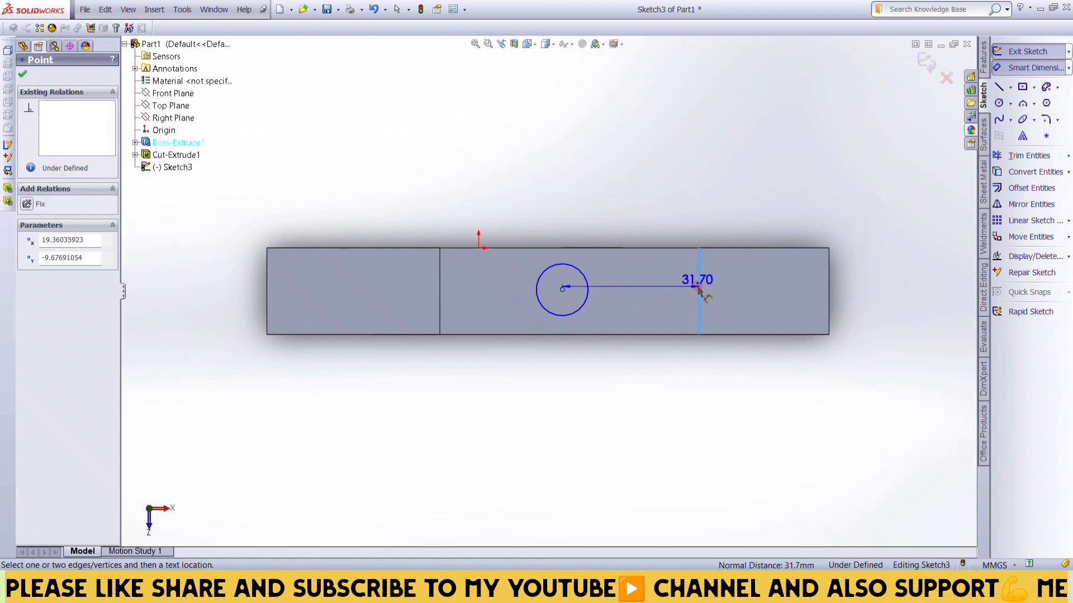
click(691, 215)
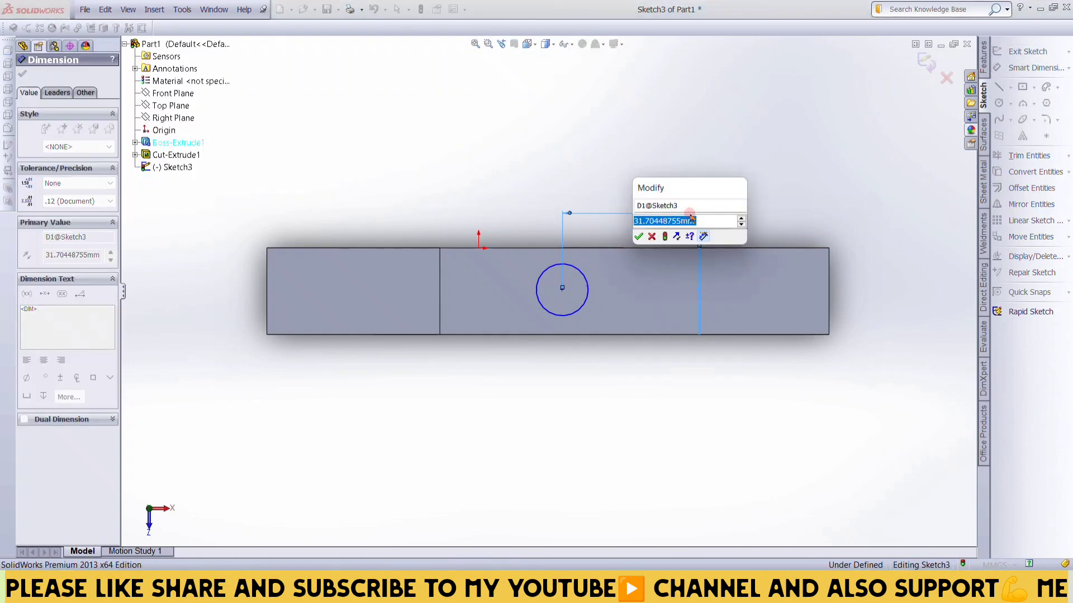
text(30)
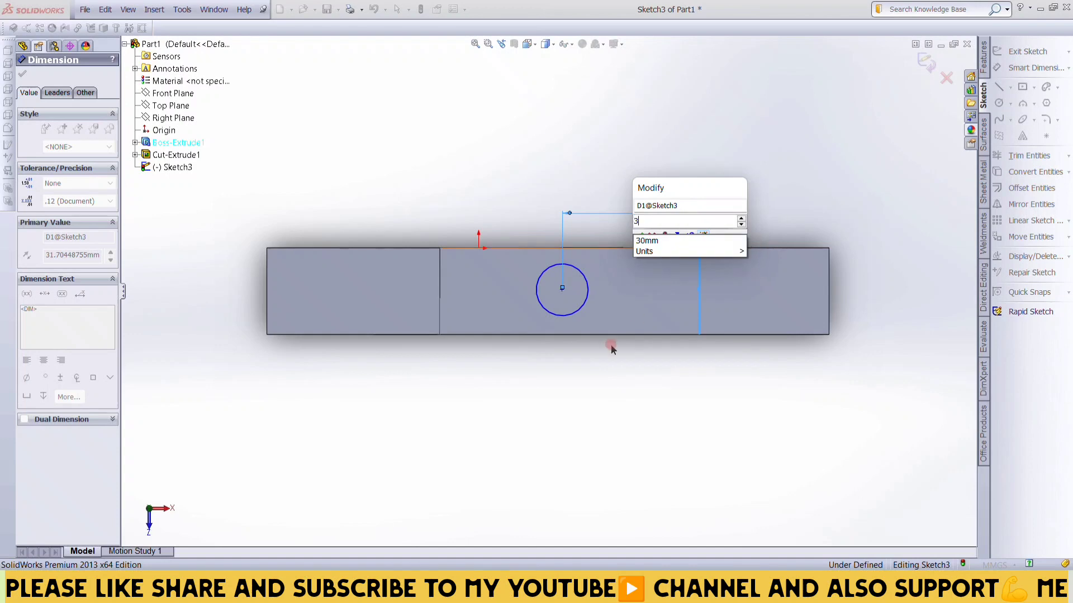
key(Return)
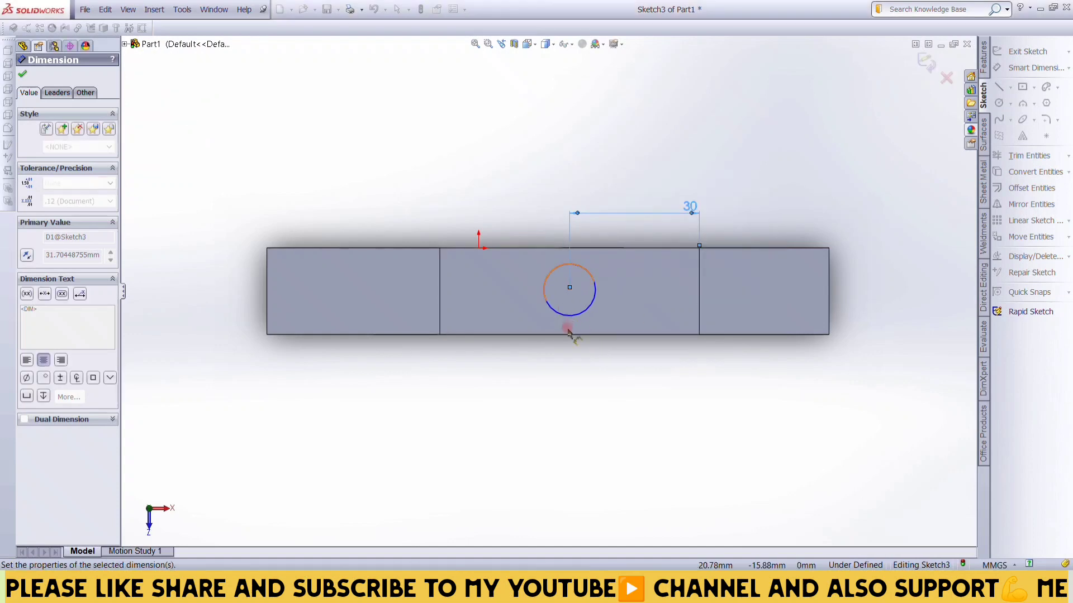
click(569, 288)
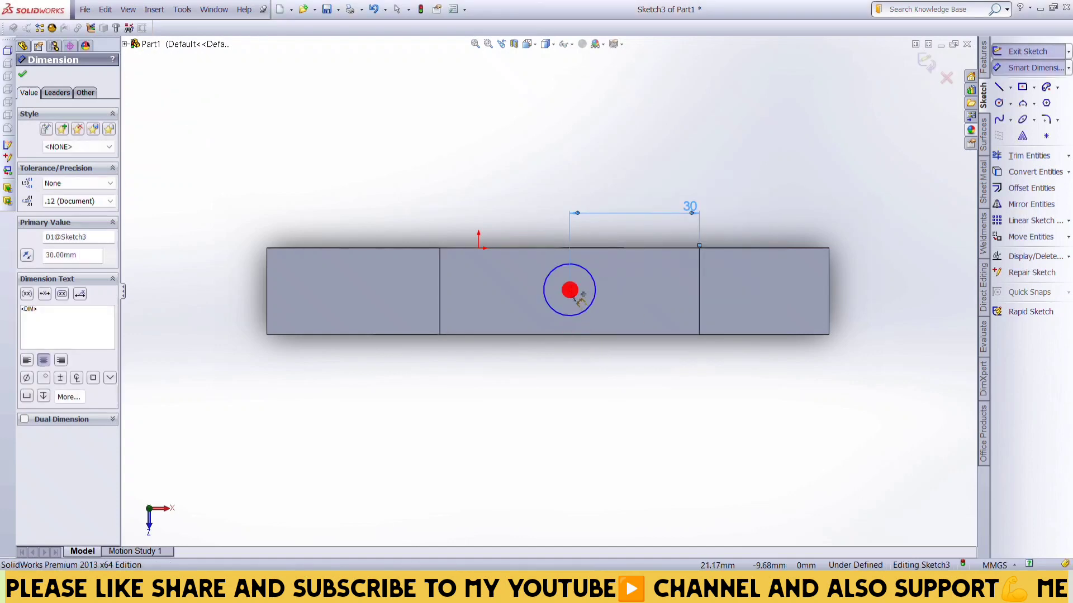
click(570, 335)
click(542, 354)
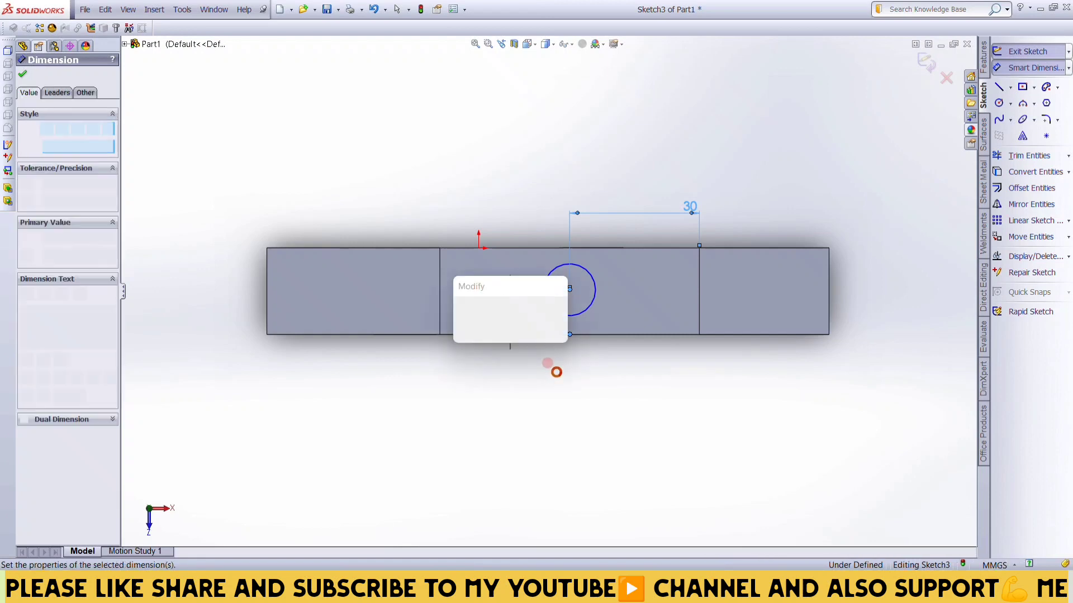
text(10.00mm)
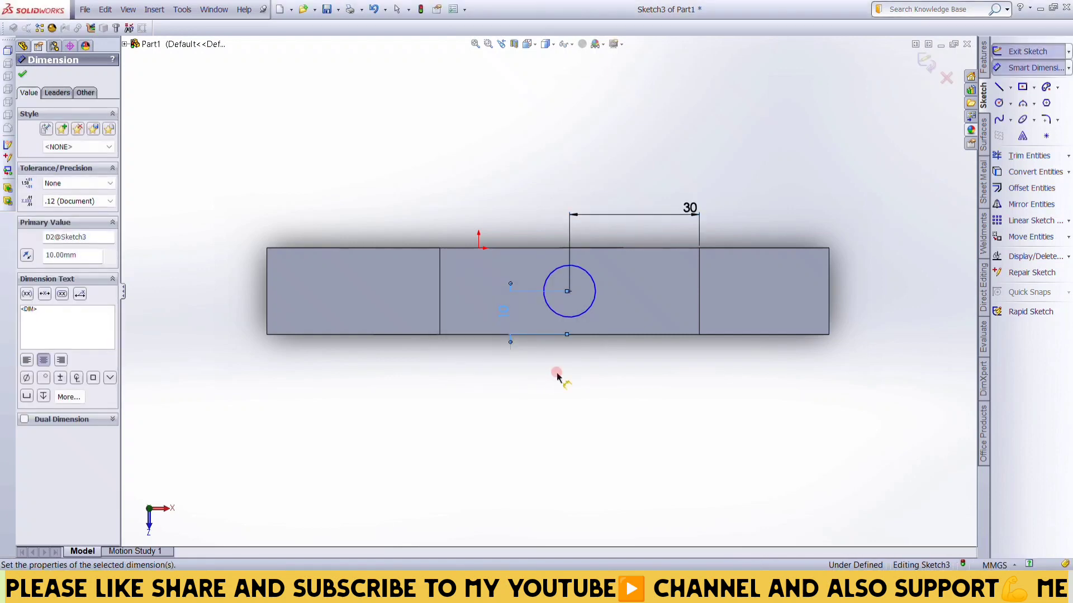
click(925, 63)
- Start the extruded cut, orbit to the preview, and drag the Blind depth to 18 mm
key(e)
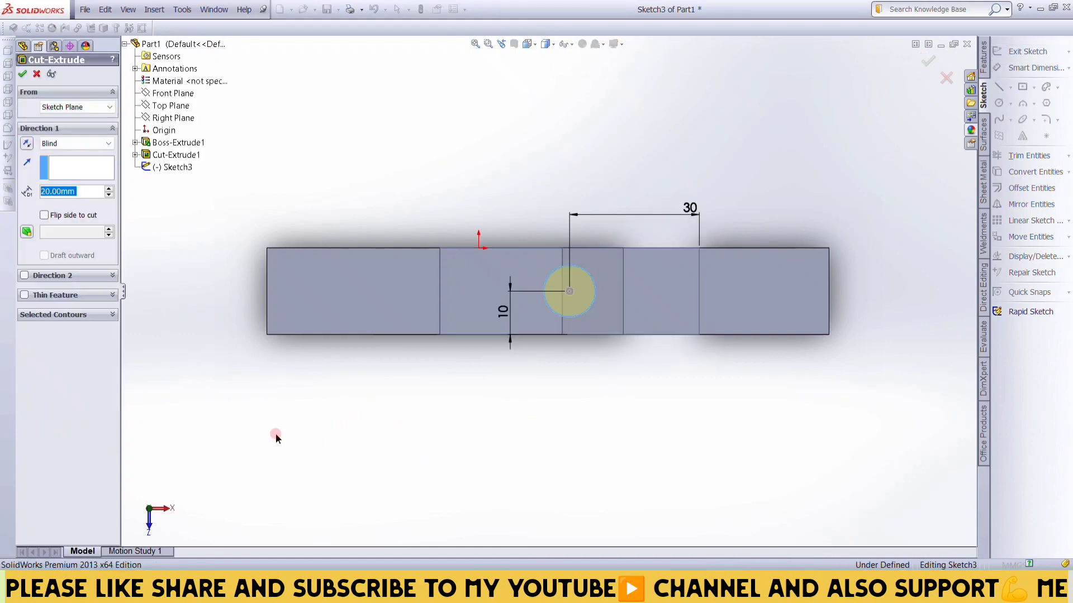
mouse_move(276, 433)
middle_down()
mouse_move(292, 319)
mouse_move(257, 249)
mouse_move(286, 213)
middle_up()
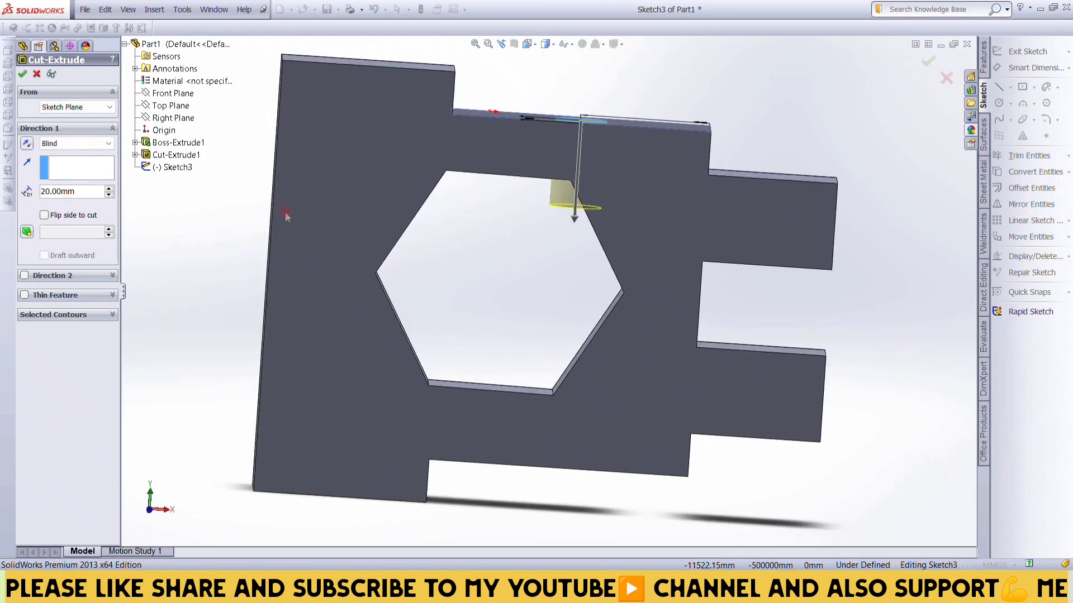
drag(579, 223, 454, 246)
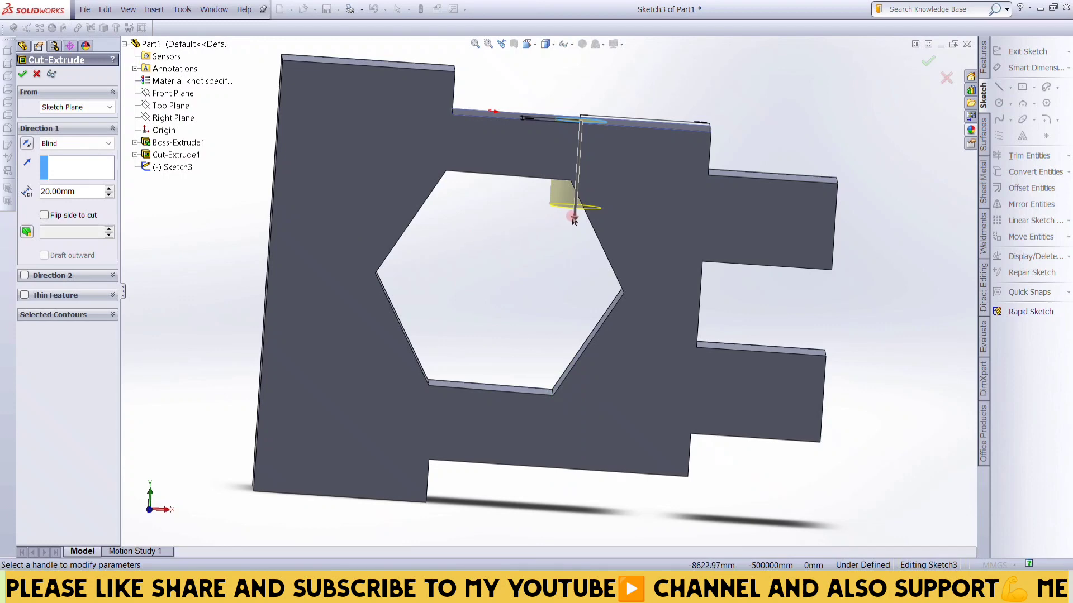
mouse_move(575, 219)
mouse_down()
mouse_move(554, 503)
mouse_move(555, 211)
mouse_up()
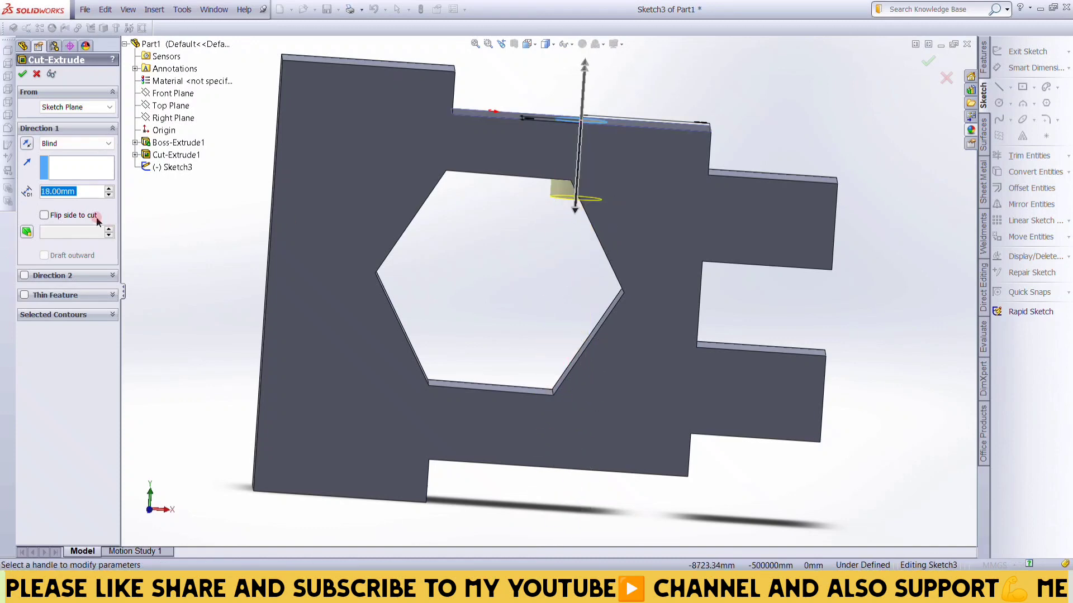
- Try Through All, Up To Next, Up To Vertex and Up To Surface end conditions for the hole
click(109, 191)
click(110, 142)
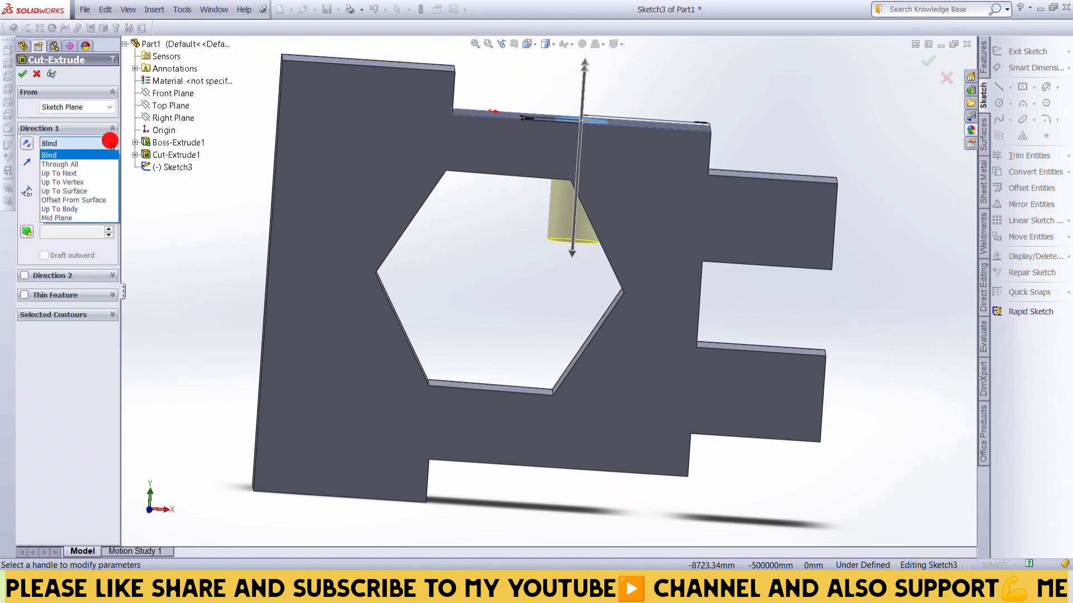
click(84, 164)
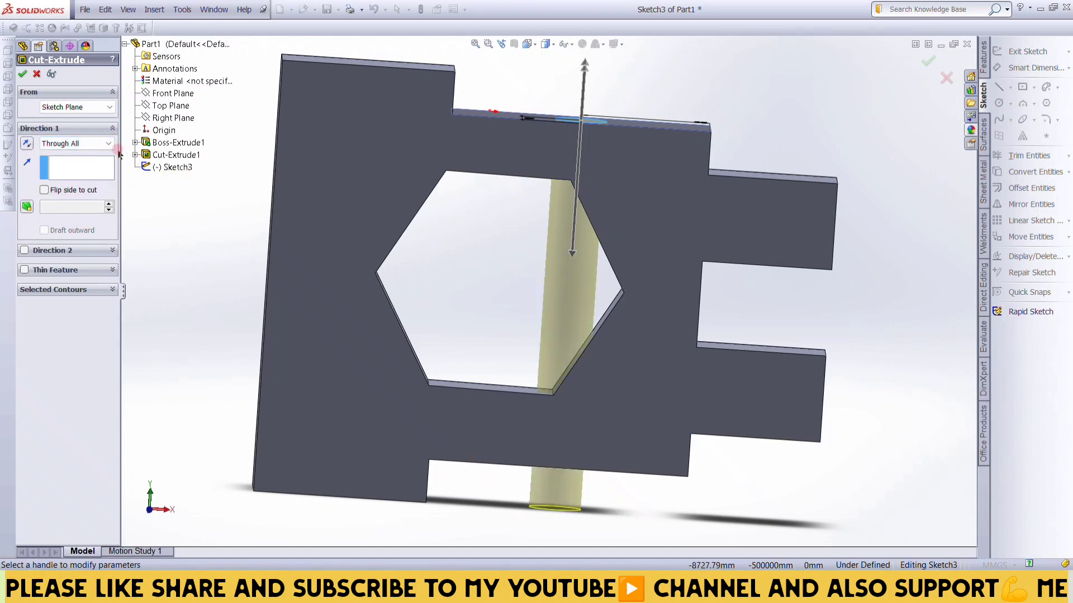
click(89, 144)
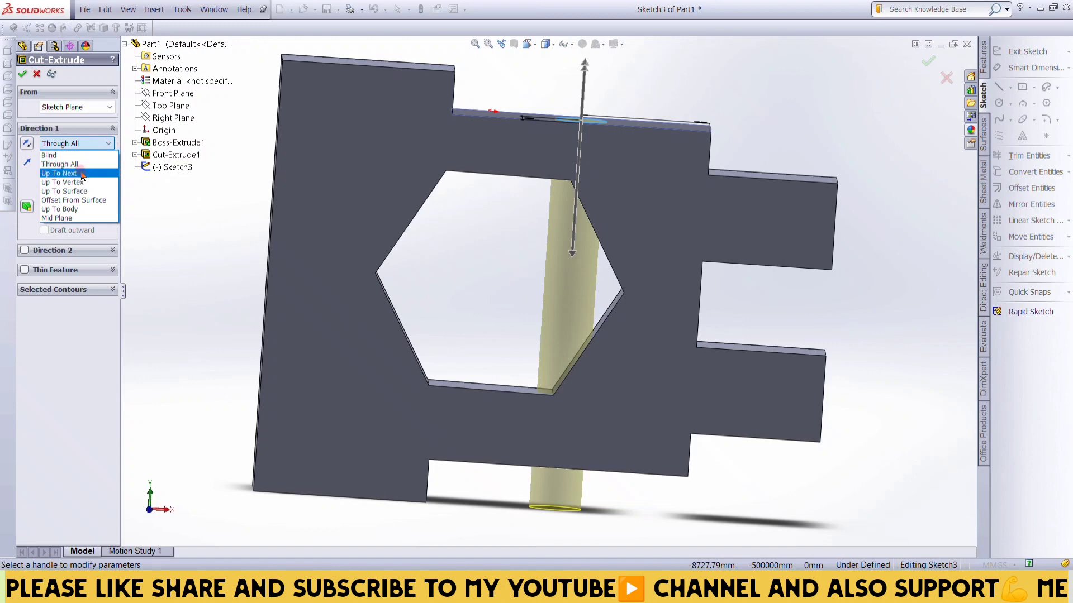
click(82, 173)
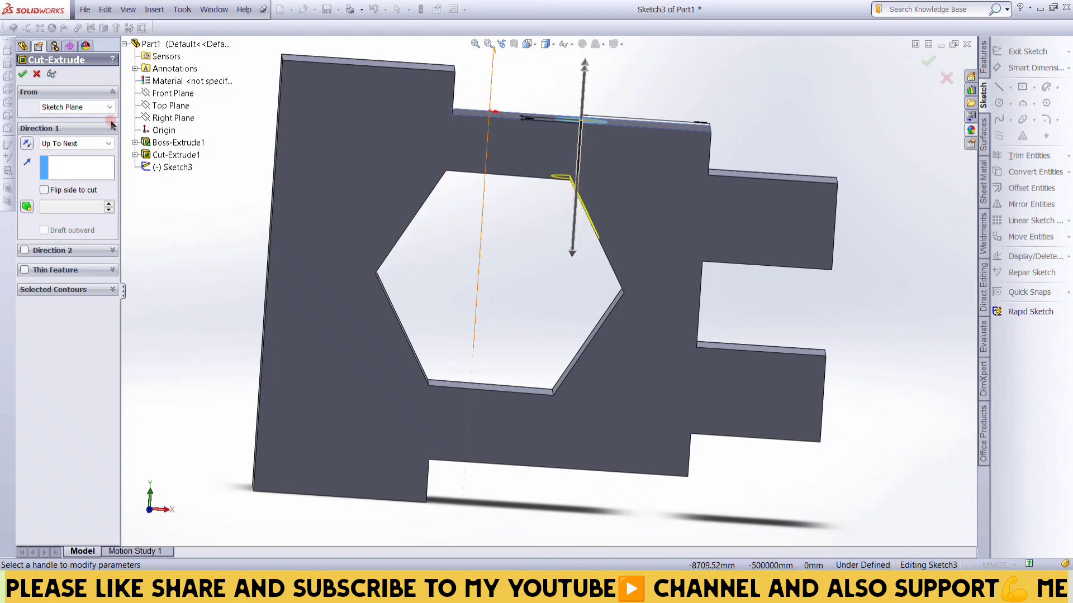
click(108, 144)
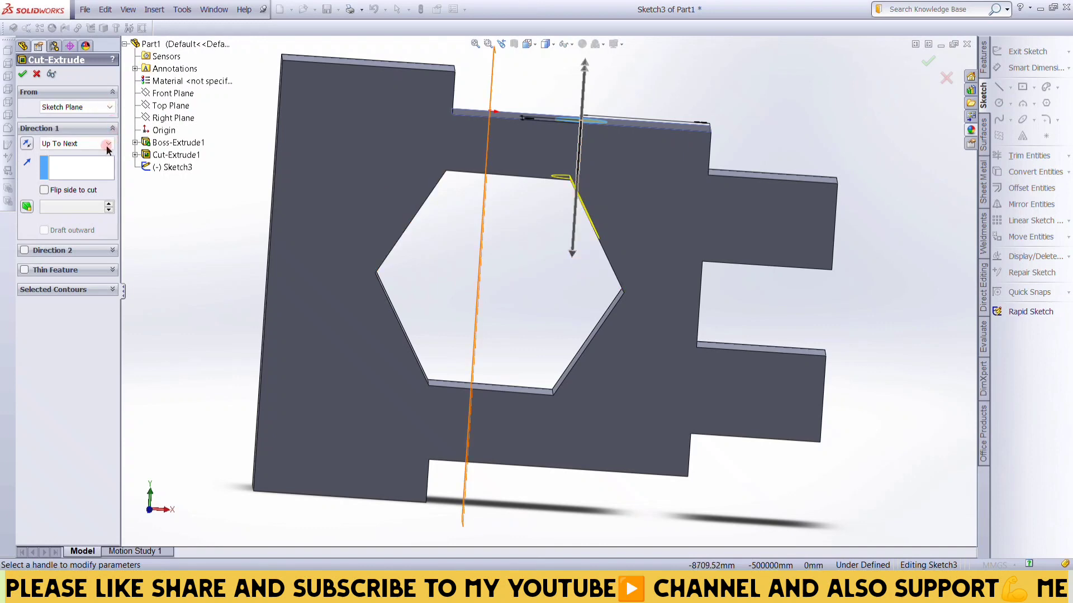
click(107, 146)
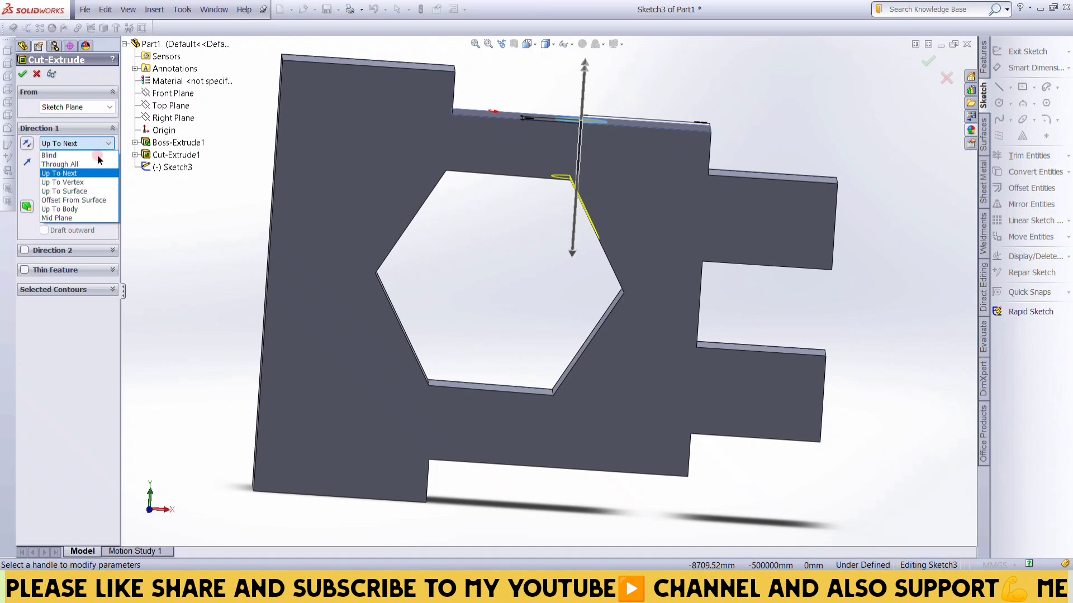
click(90, 182)
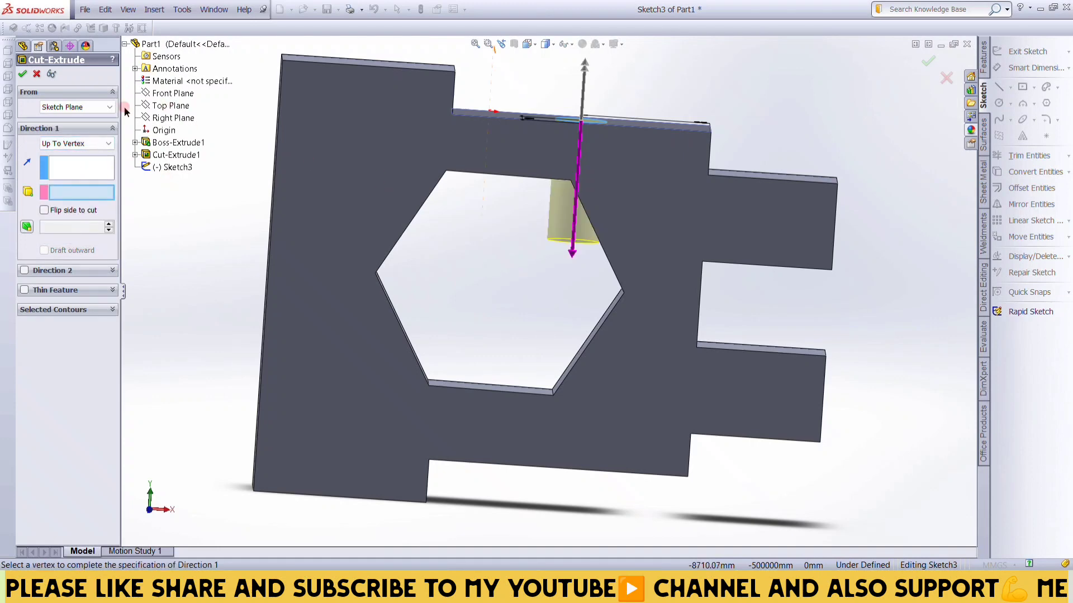
click(109, 145)
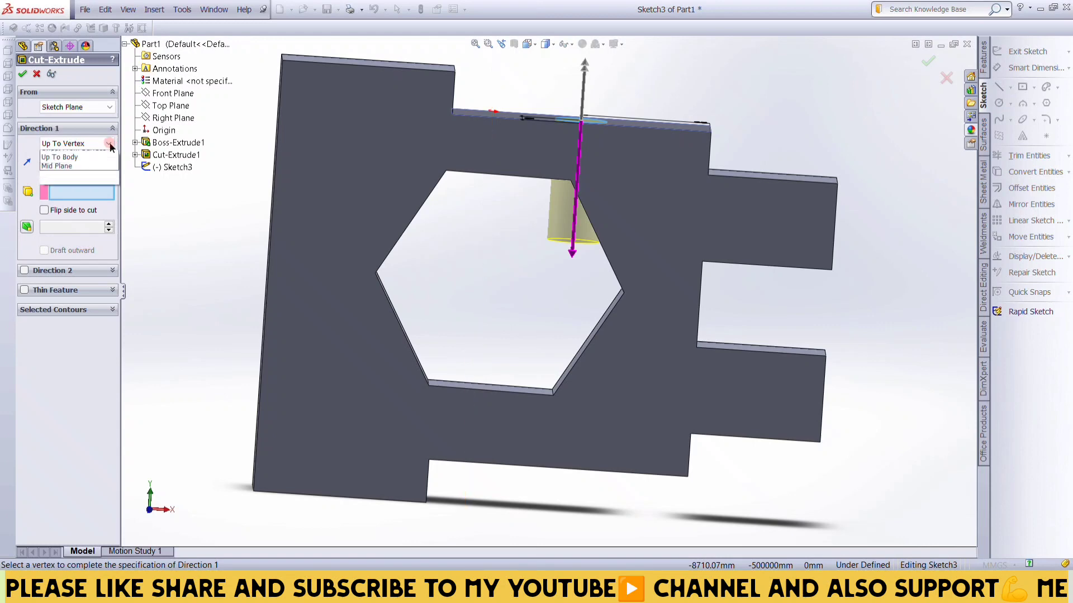
click(83, 192)
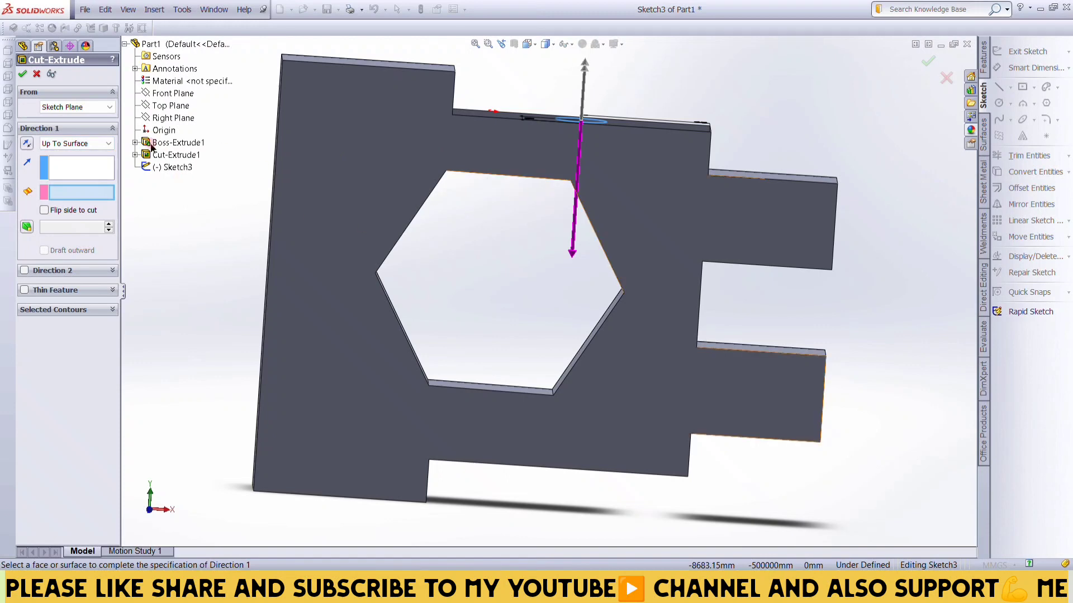
click(108, 144)
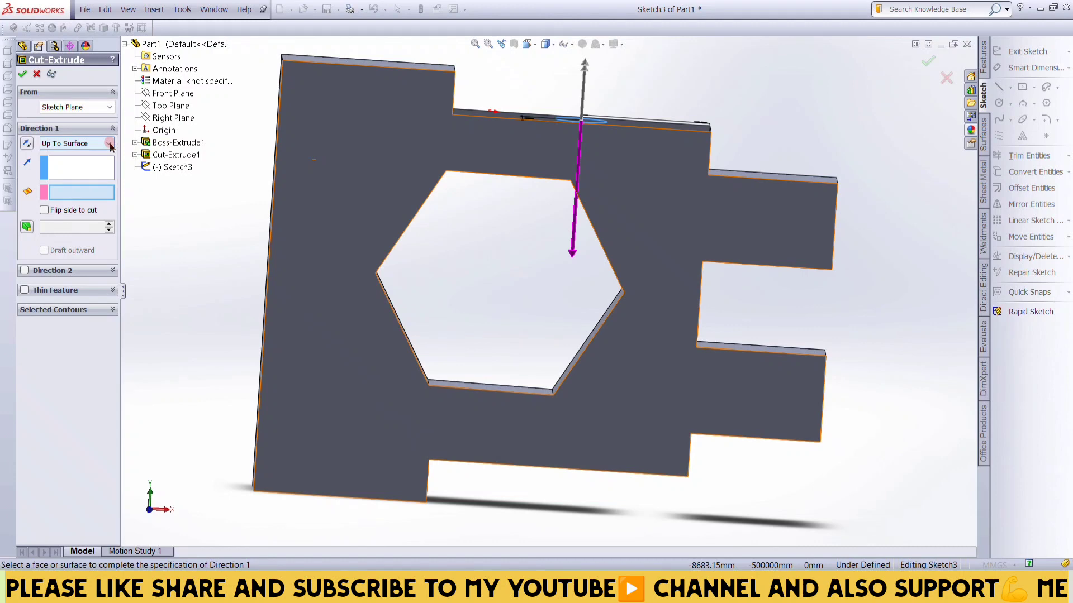
click(111, 145)
- Switch the hole cut back to Blind, set 37 mm depth, and accept it
click(109, 144)
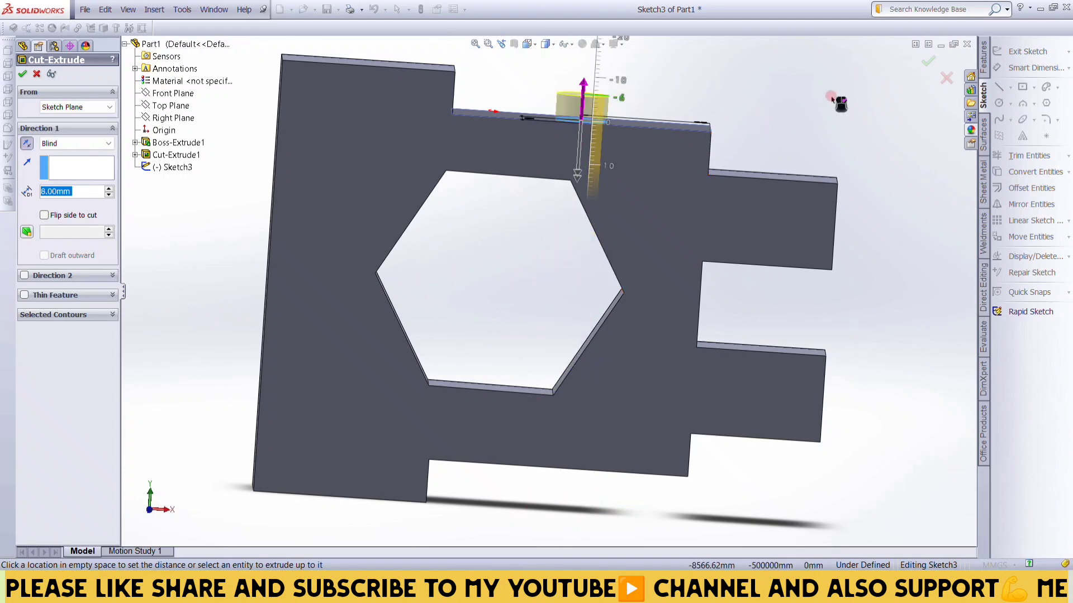
click(557, 279)
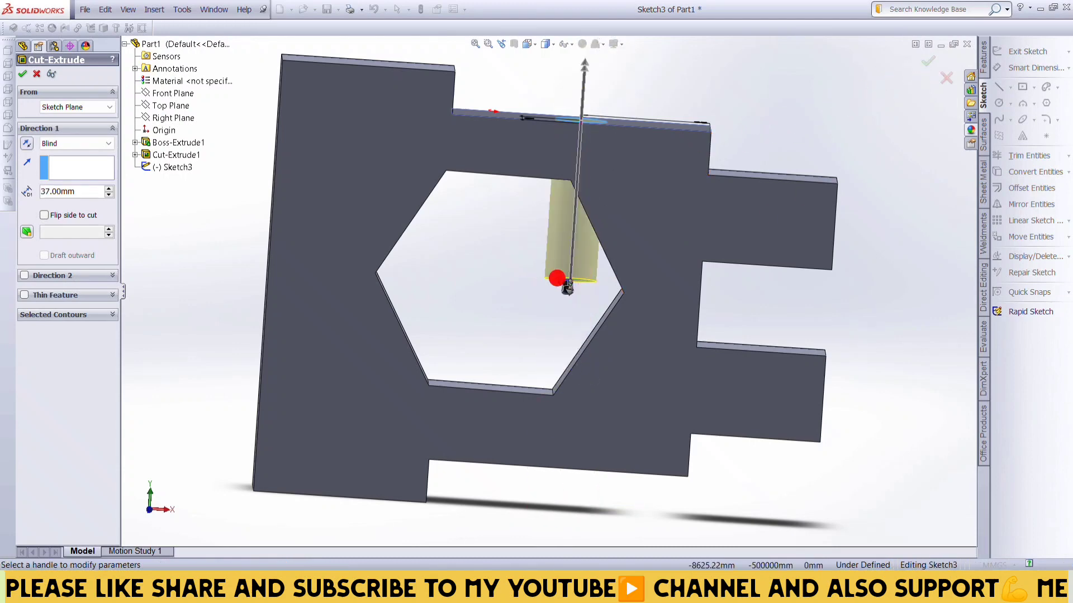
click(929, 61)
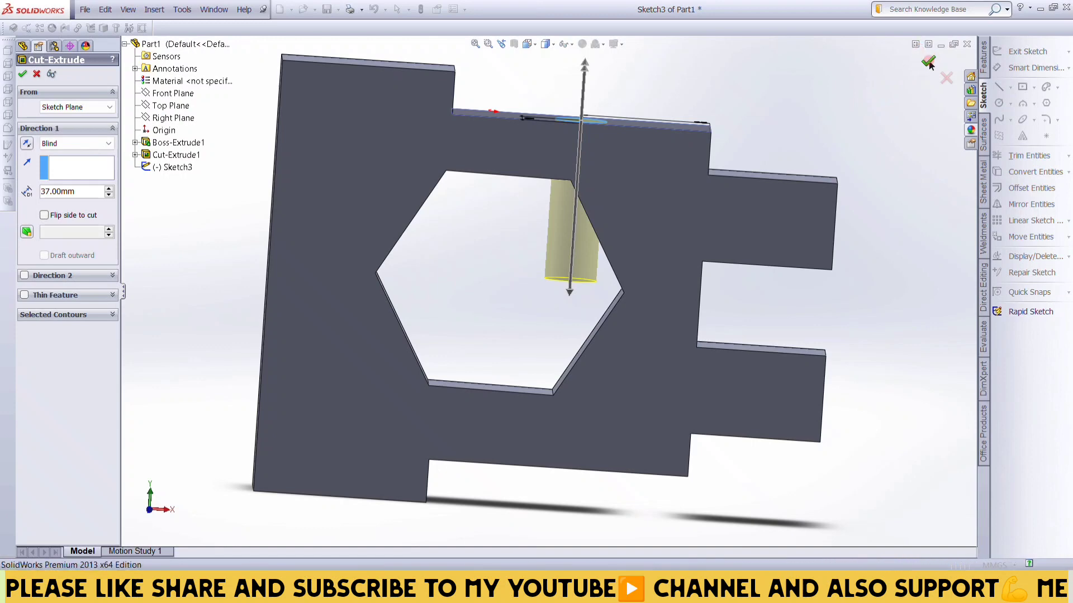
click(923, 63)
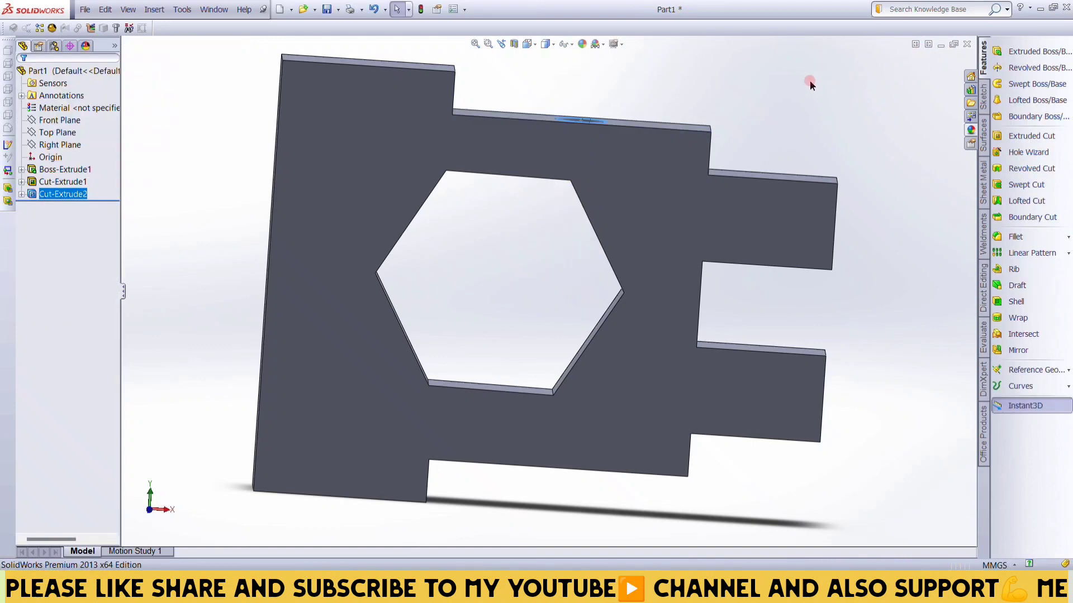
mouse_move(787, 78)
middle_down()
mouse_move(784, 235)
mouse_move(779, 72)
middle_up()
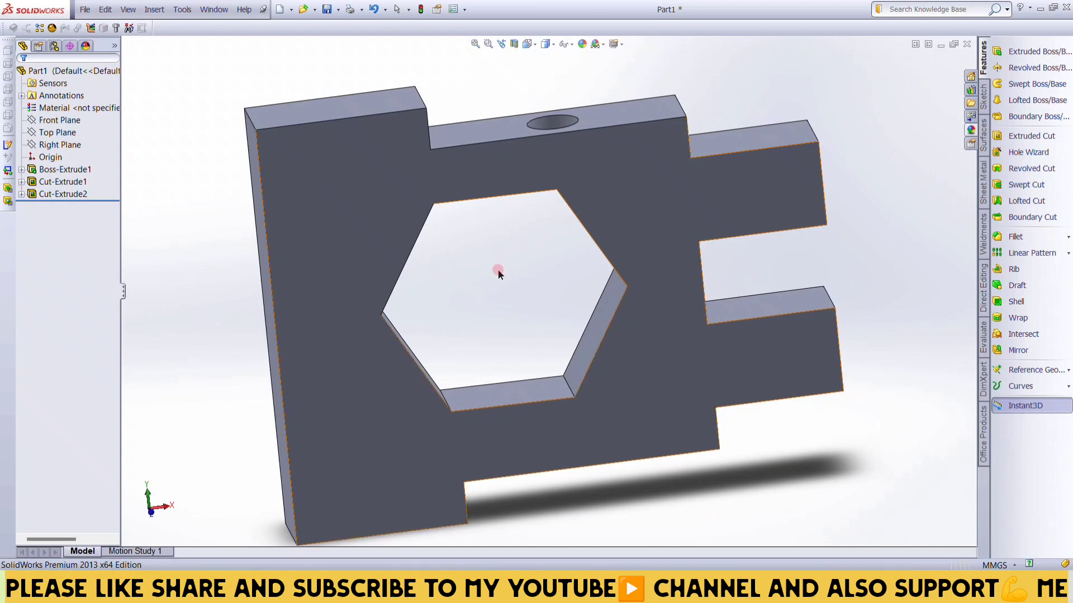
mouse_move(483, 278)
middle_down()
mouse_move(507, 206)
mouse_move(524, 286)
mouse_move(498, 271)
mouse_move(491, 289)
mouse_move(476, 242)
mouse_move(515, 245)
mouse_move(514, 290)
mouse_move(488, 246)
mouse_move(505, 280)
mouse_move(491, 352)
mouse_move(503, 307)
middle_up()
scroll(504, 283, down, 2)
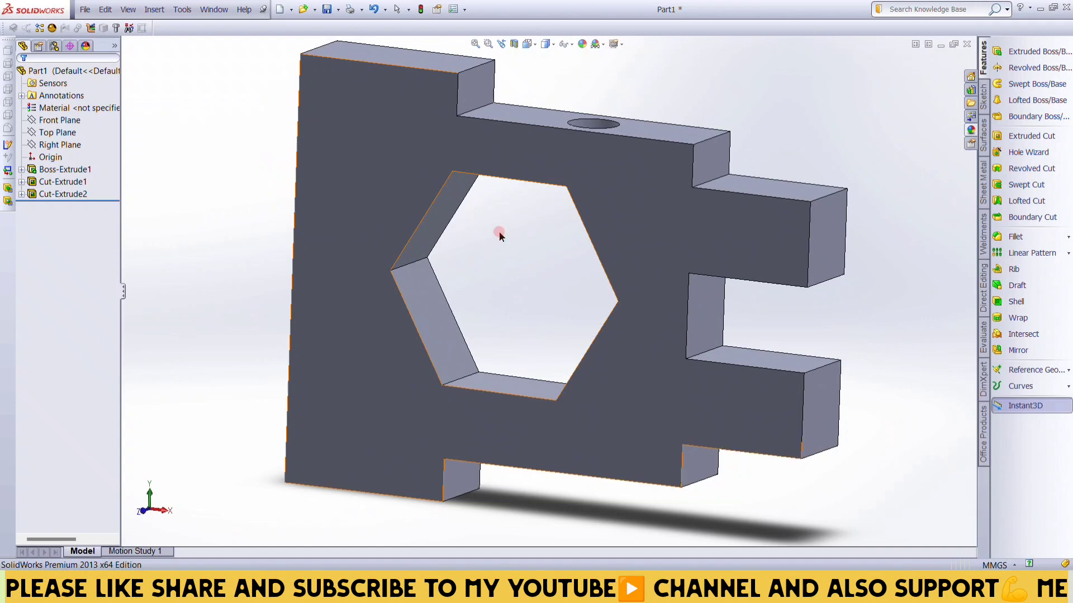
middle_drag(537, 239, 537, 256)
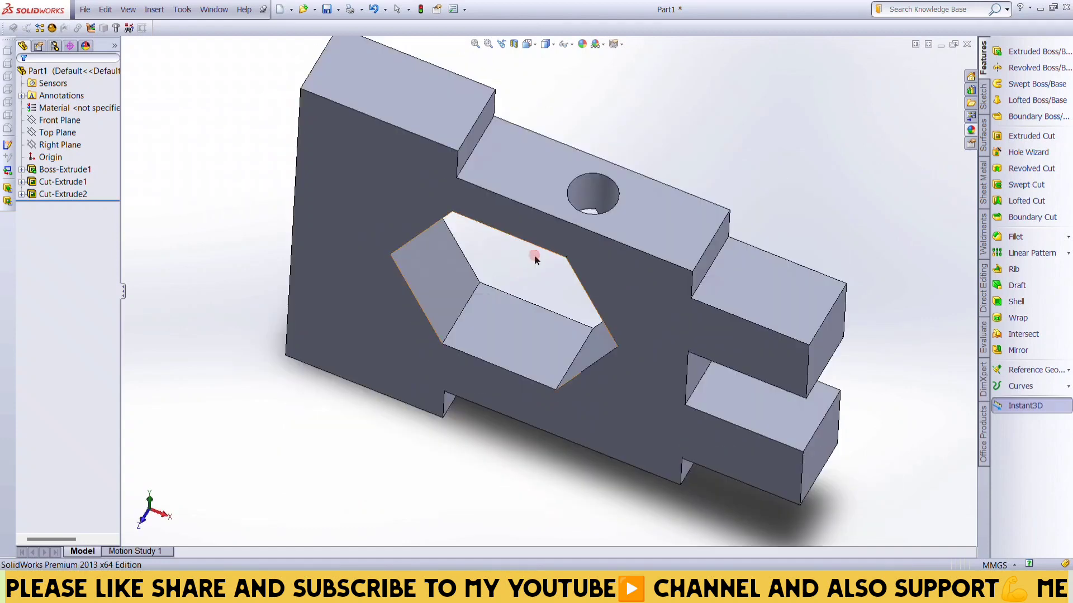